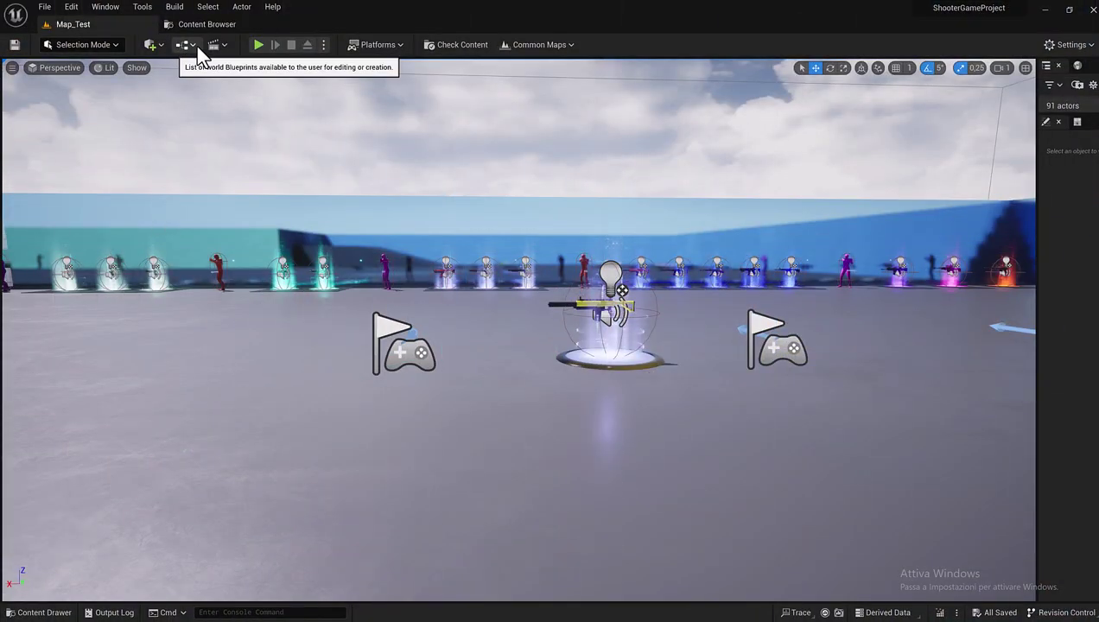
Switch from the Map_Test level view to the Content Browser showing the project's Content folder
left_click(206, 26)
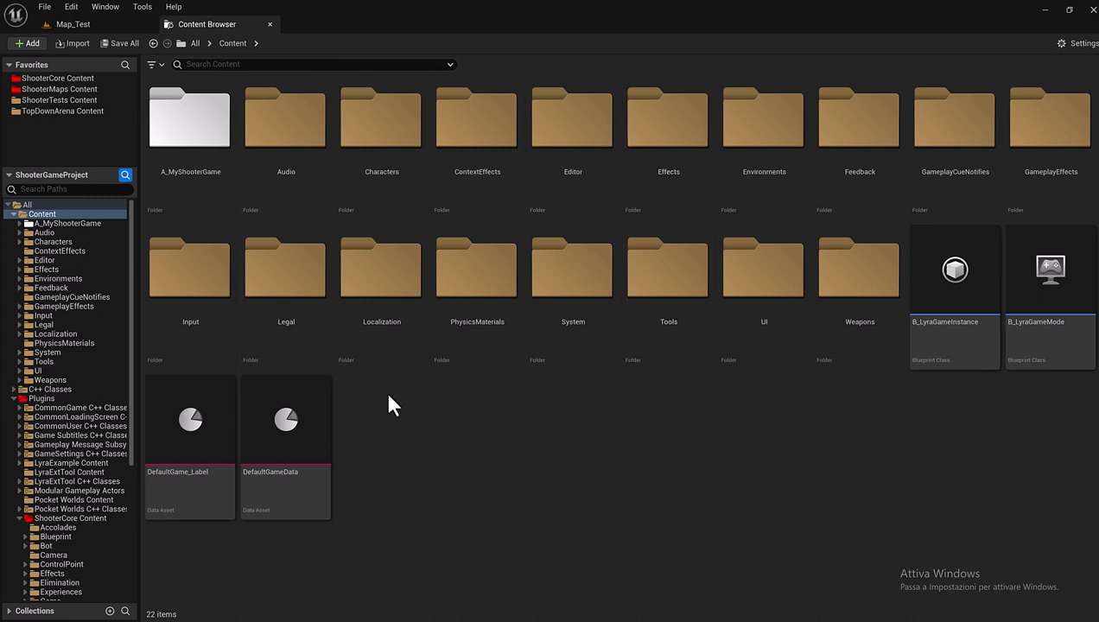
Browse to A_MyShooterGame/Blueprints/BlueprintsWeapons/WEAPONS_BASE/LyraPistol to list the 16 pistol assets
left_click(195, 130)
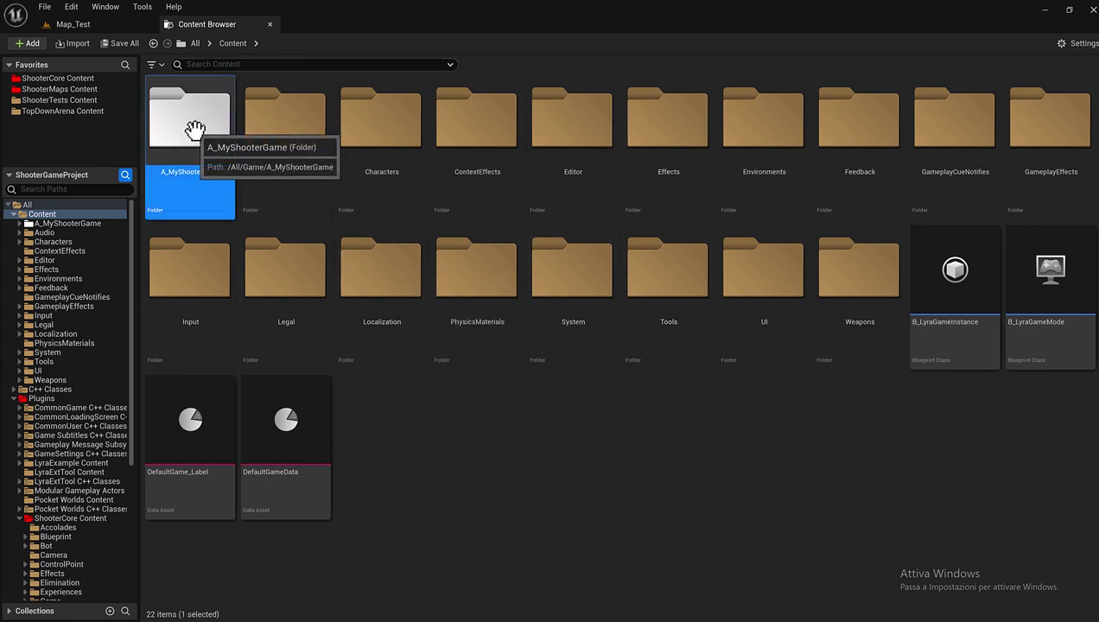
double_click(195, 129)
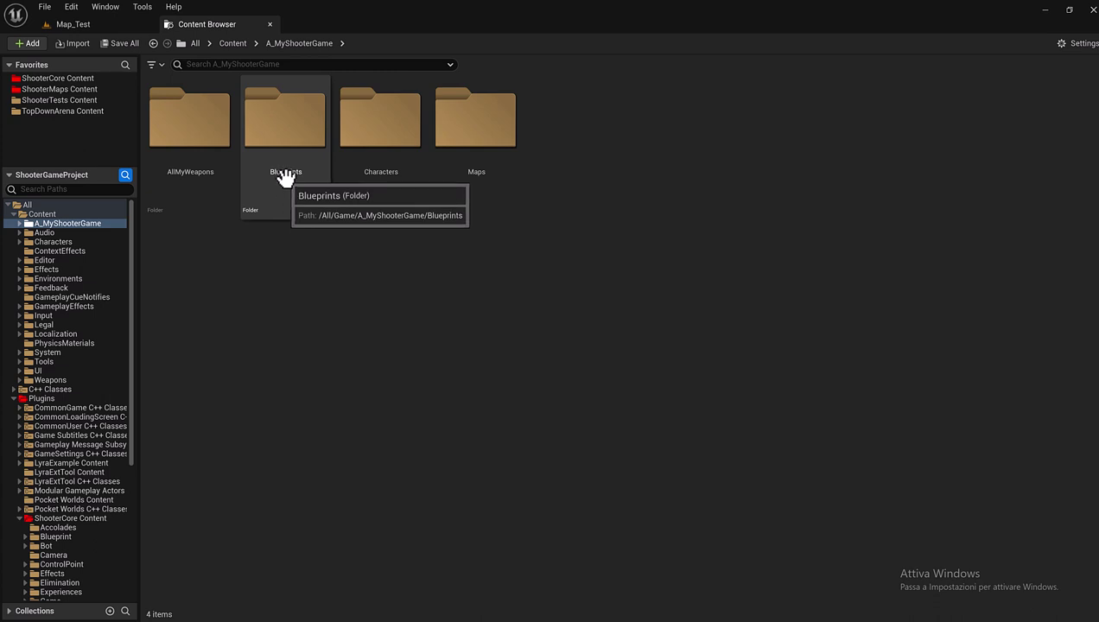
double_click(285, 186)
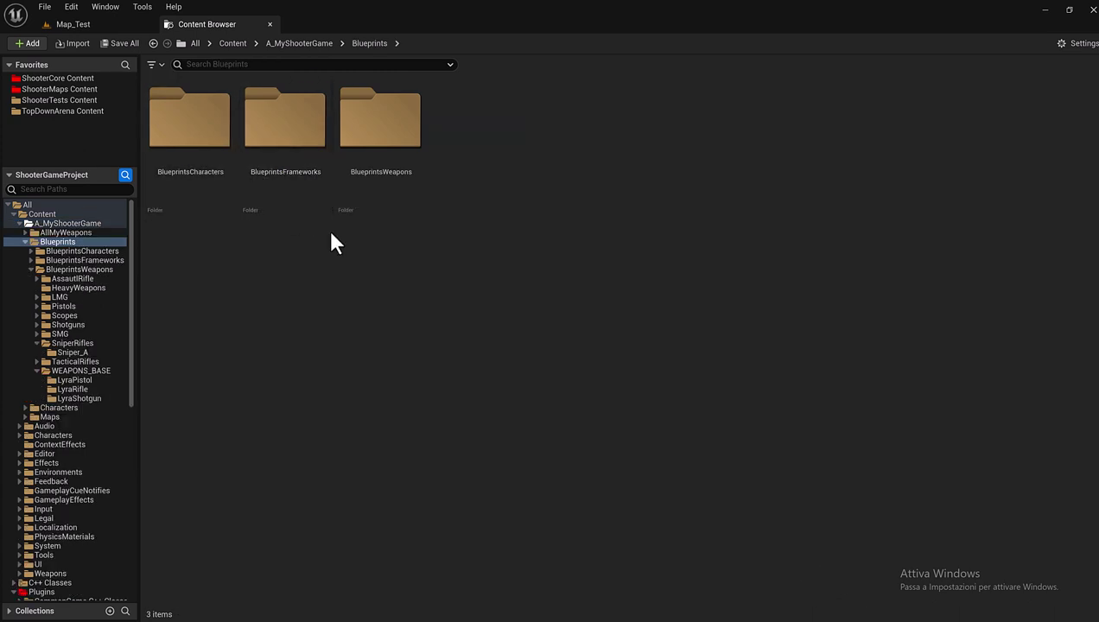
double_click(393, 187)
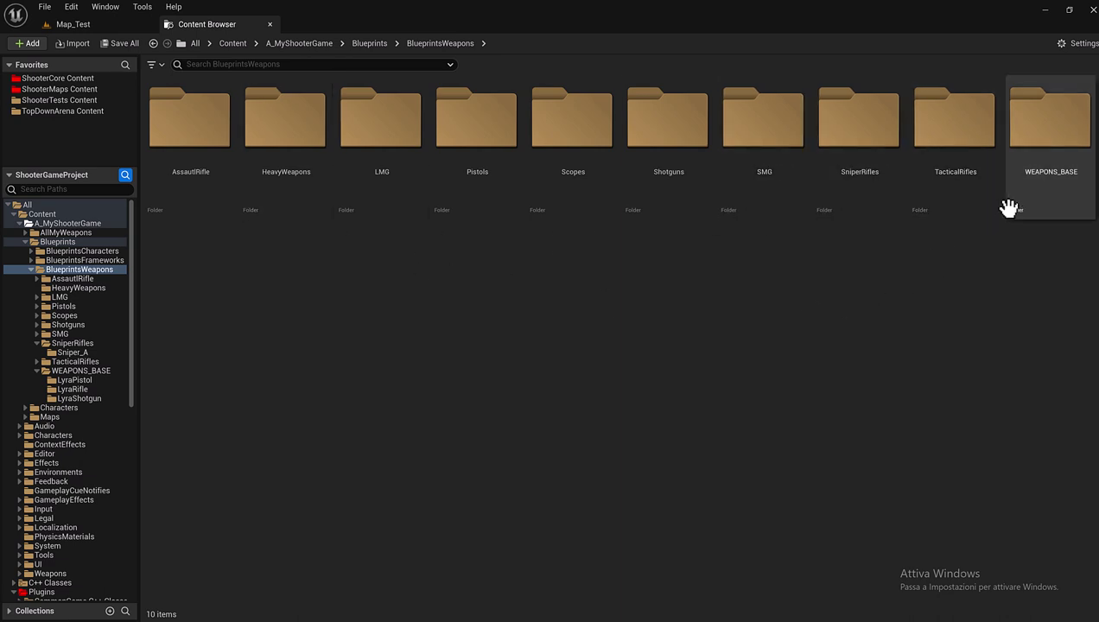
double_click(1059, 154)
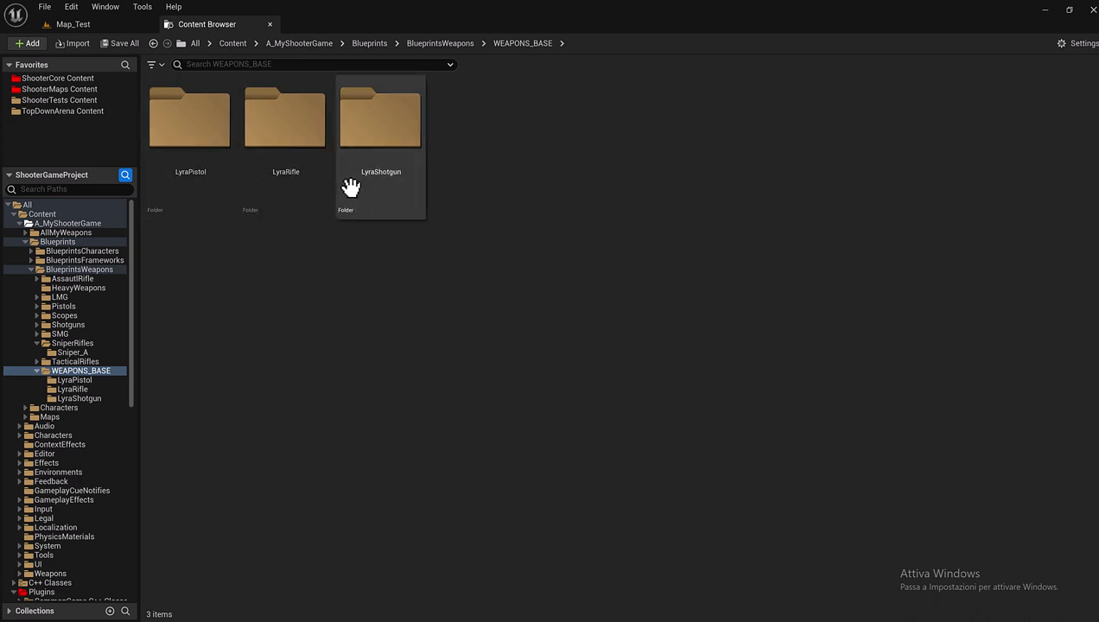
double_click(223, 194)
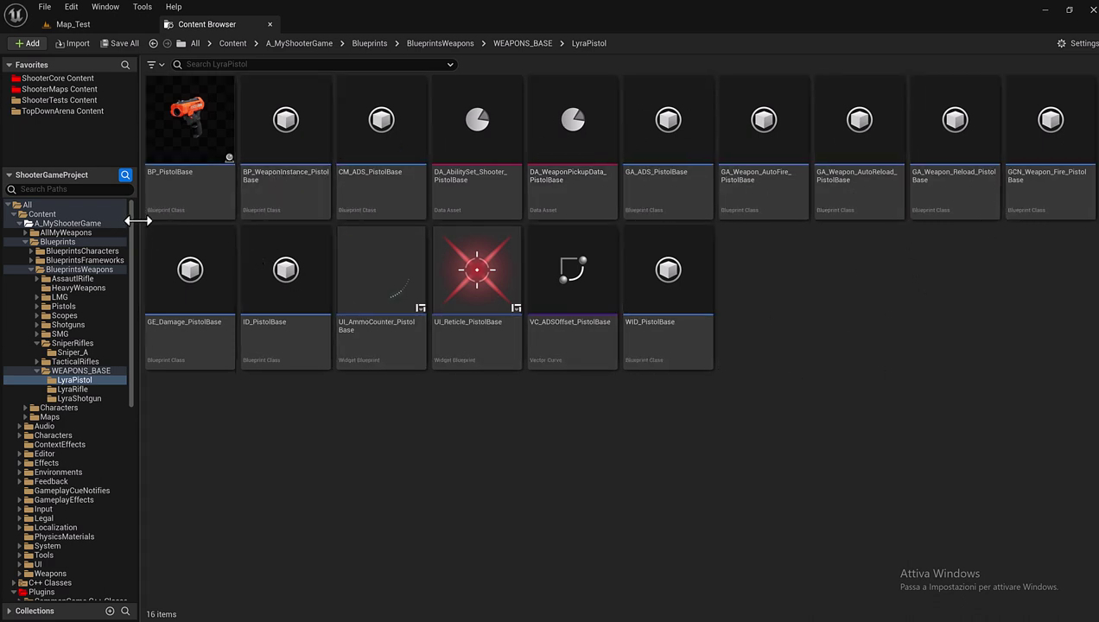
Open the DA_WeaponPickupData_PistolBase data asset to view its pickup, mesh and equipment properties
left_click_drag(131, 221, 119, 357)
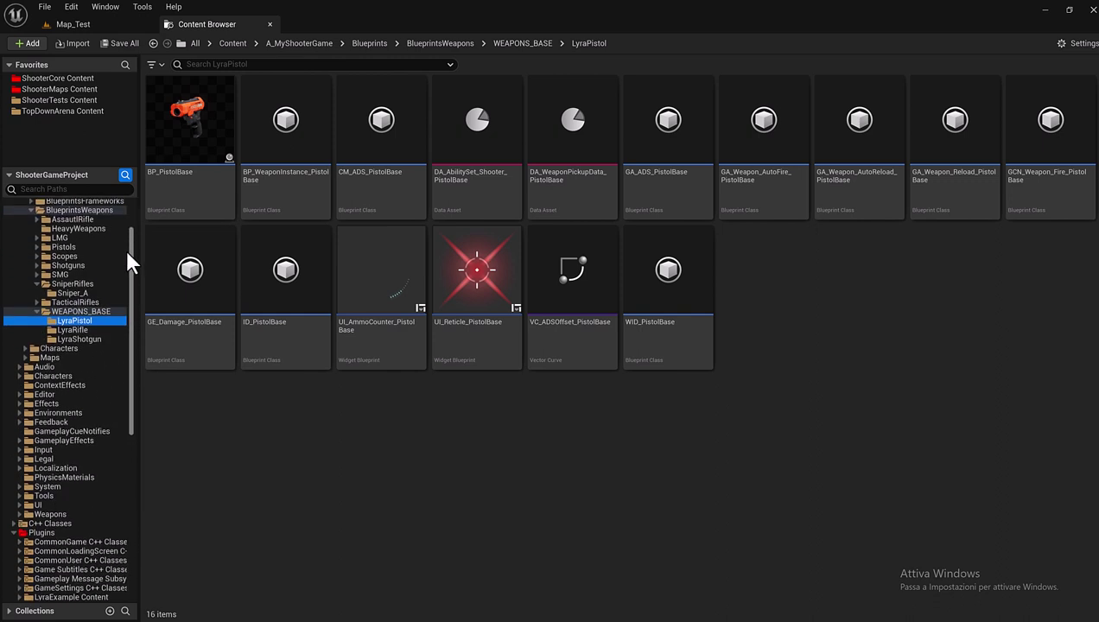
mouse_move(118, 357)
left_mouse_down()
mouse_move(132, 233)
mouse_move(121, 286)
left_mouse_up()
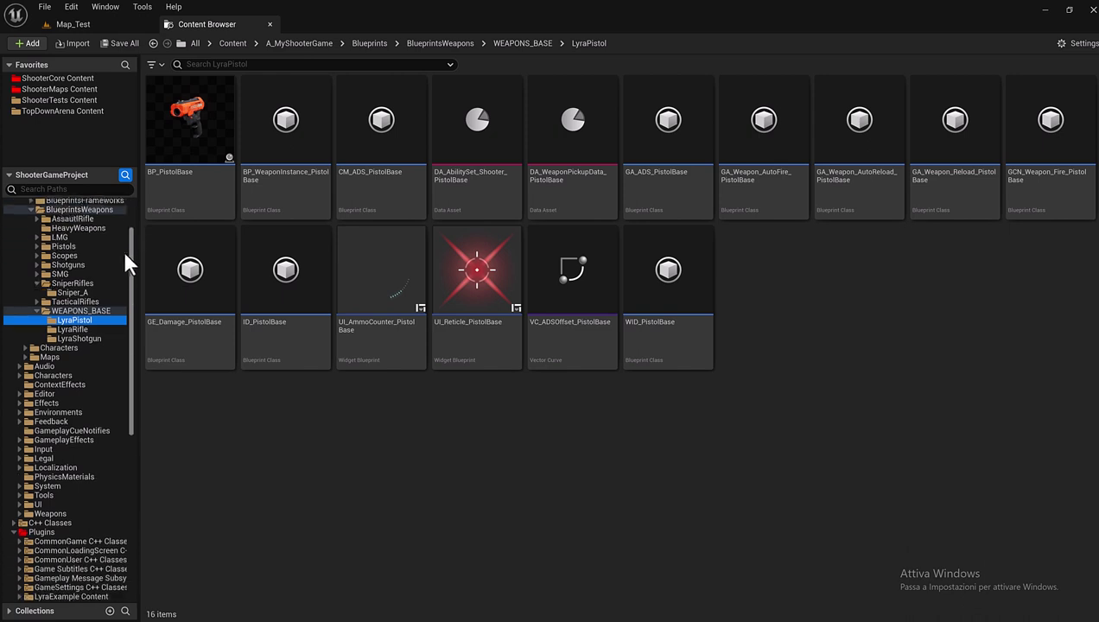
scroll(83, 445, "down", 3)
scroll(84, 444, "down", 2)
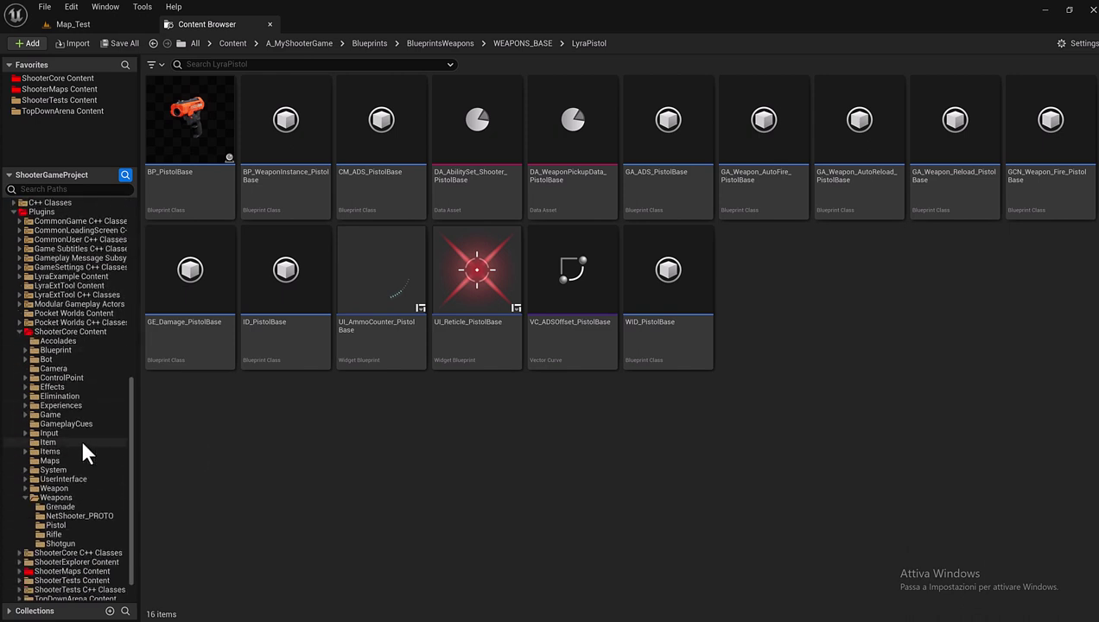
scroll(60, 391, "down", 1)
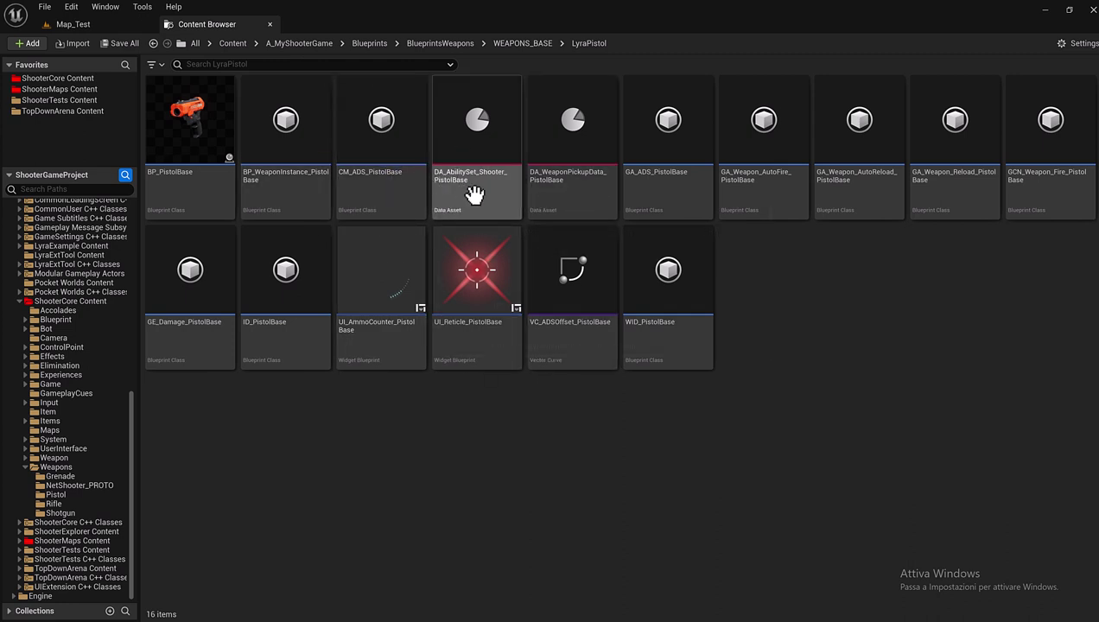
mouse_move(559, 209)
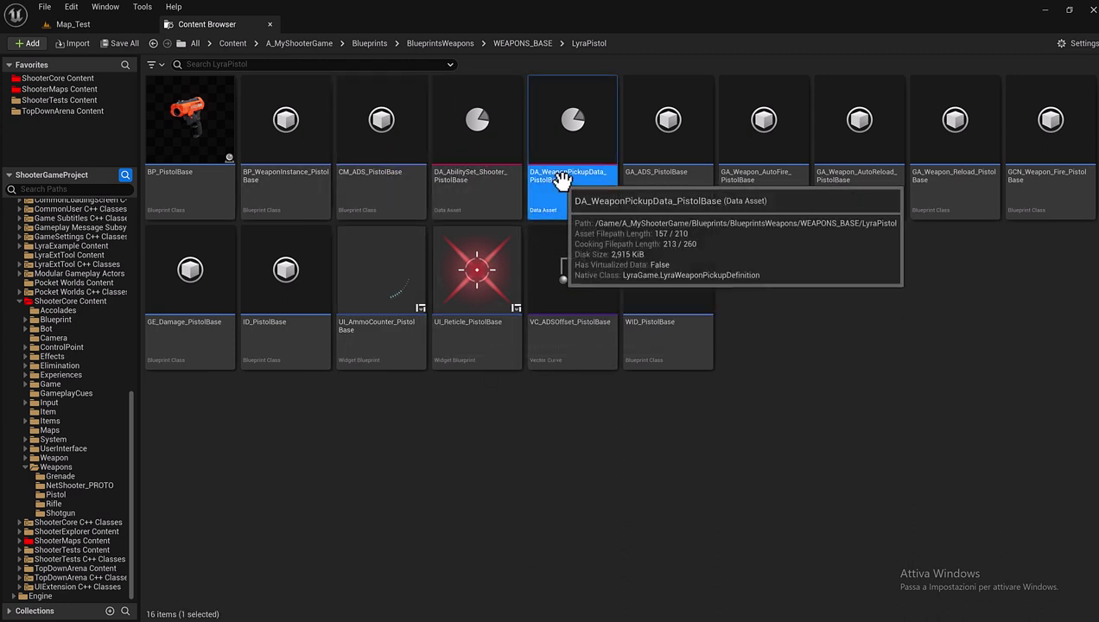
double_click(562, 176)
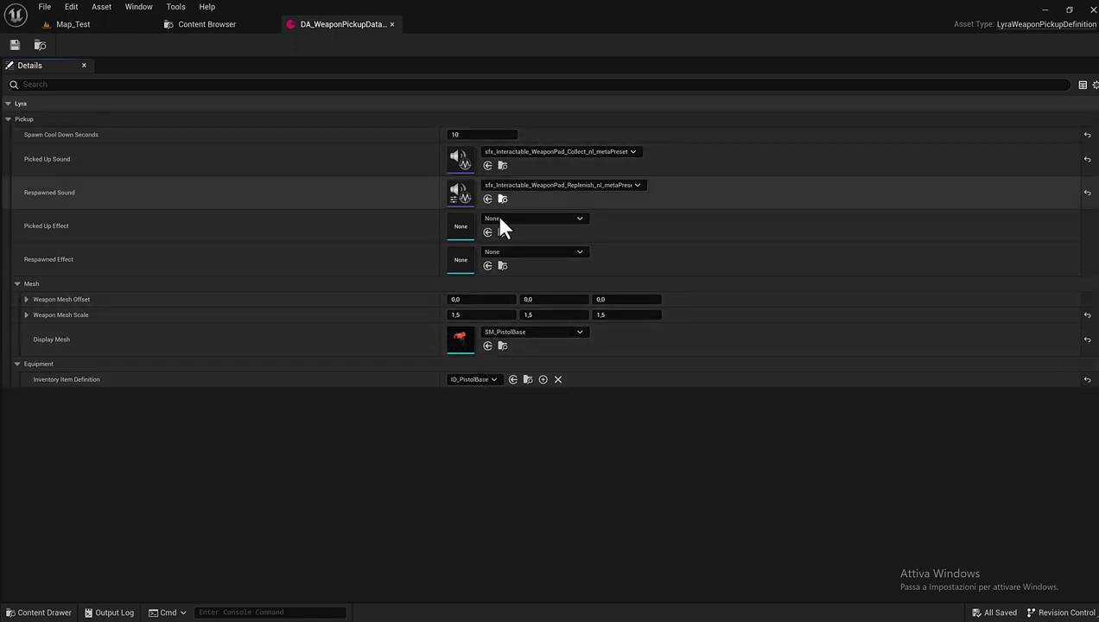
Return to the LyraPistol asset list, leaving the pickup data asset open
left_click(226, 26)
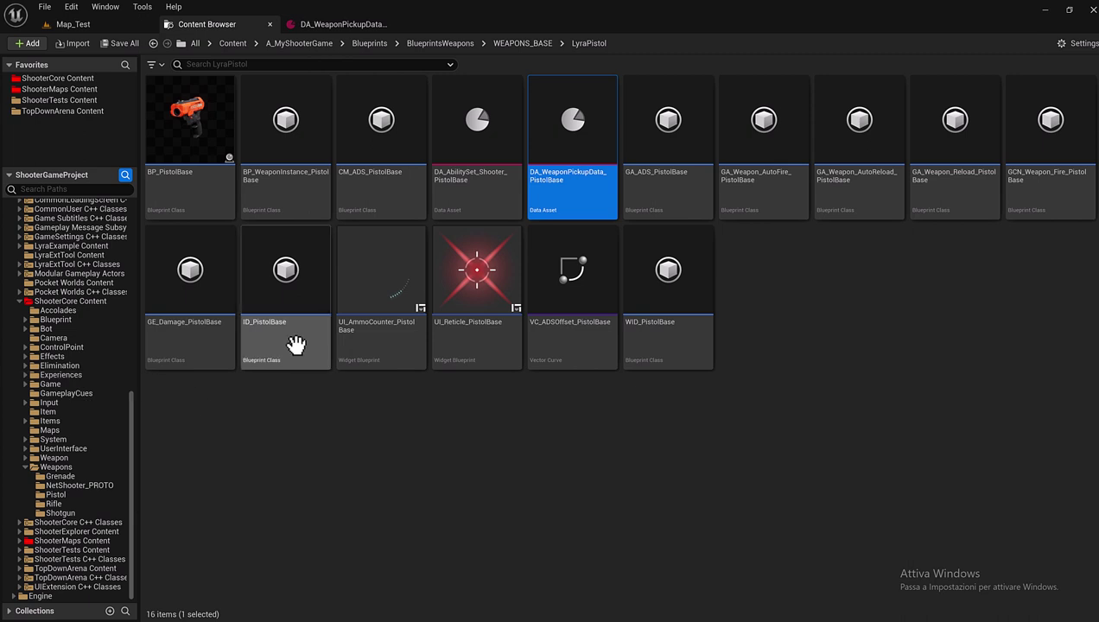
Go up to WEAPONS_BASE and open LyraRifle to review its 16 rifle assets
scroll(130, 389, "up", 15)
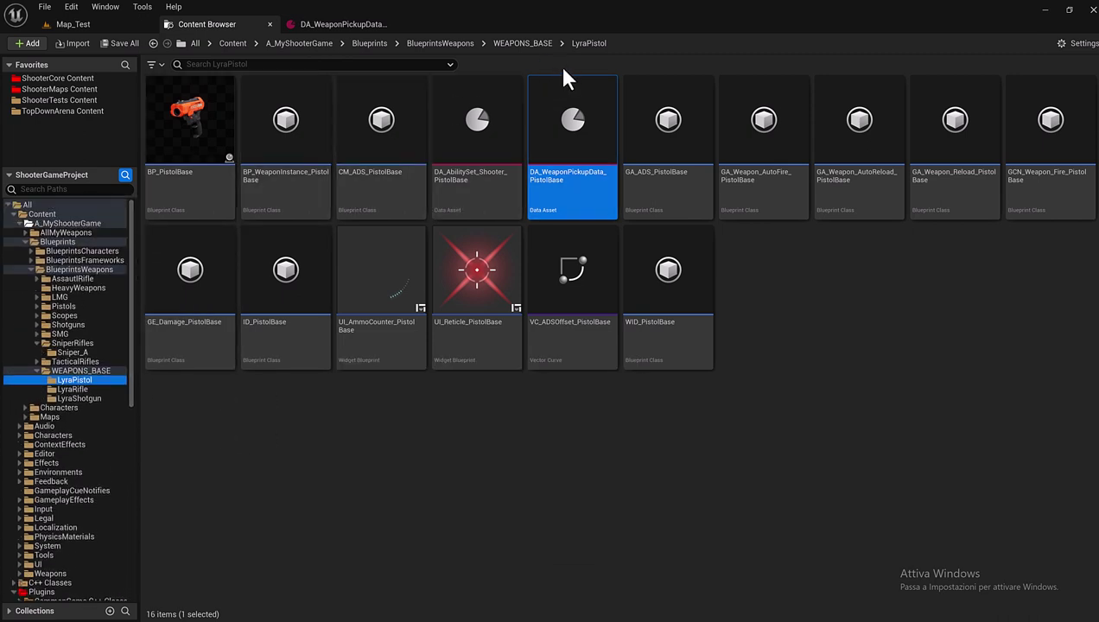
left_click(521, 45)
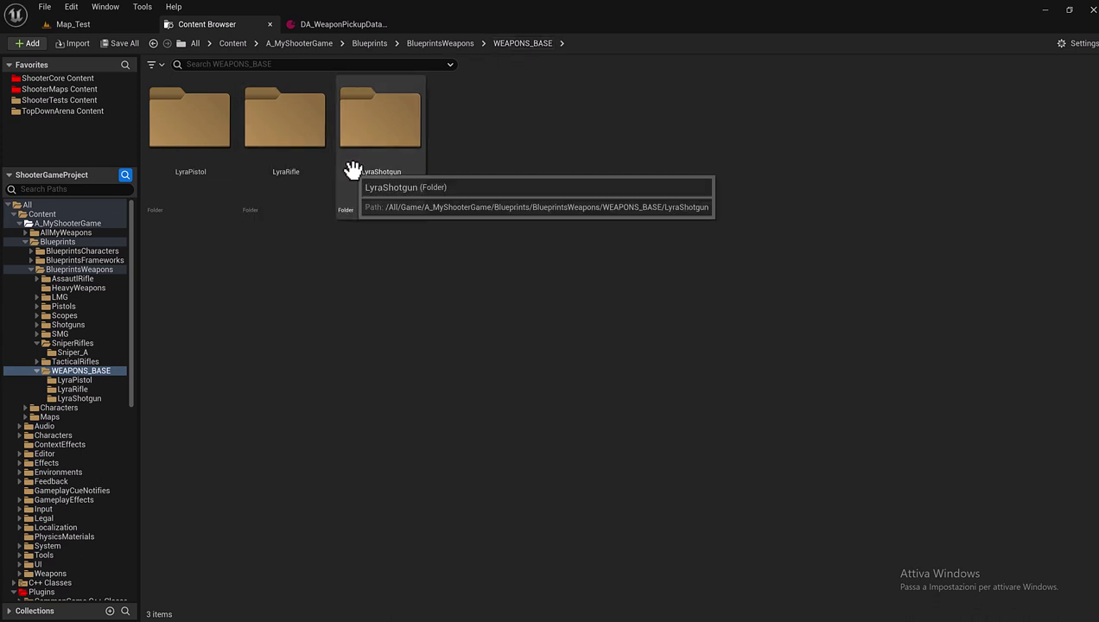
double_click(247, 148)
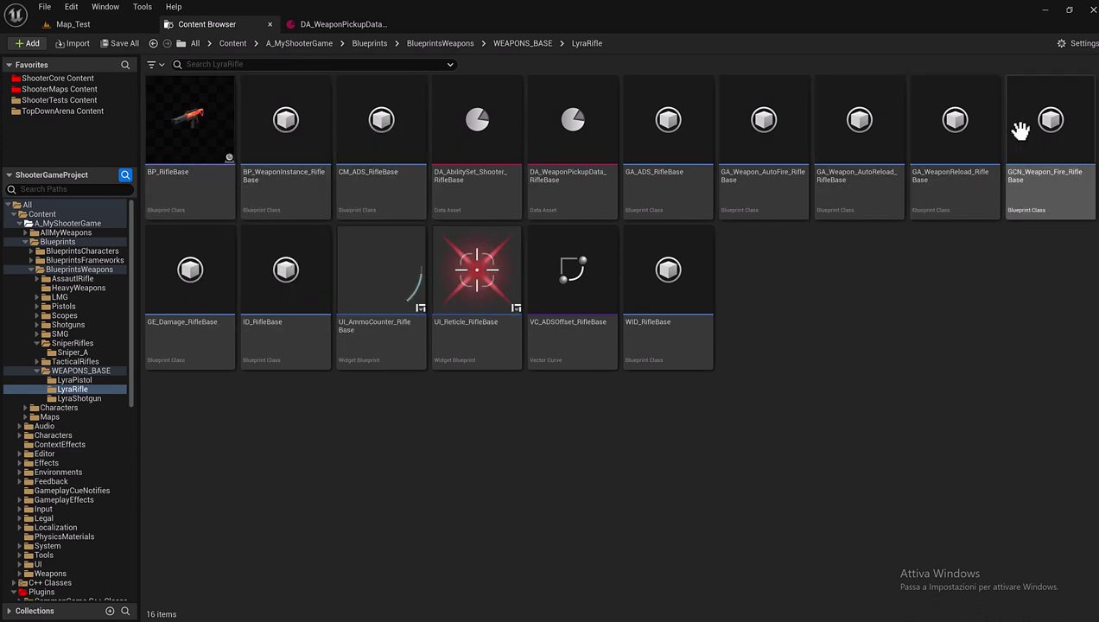
mouse_move(466, 268)
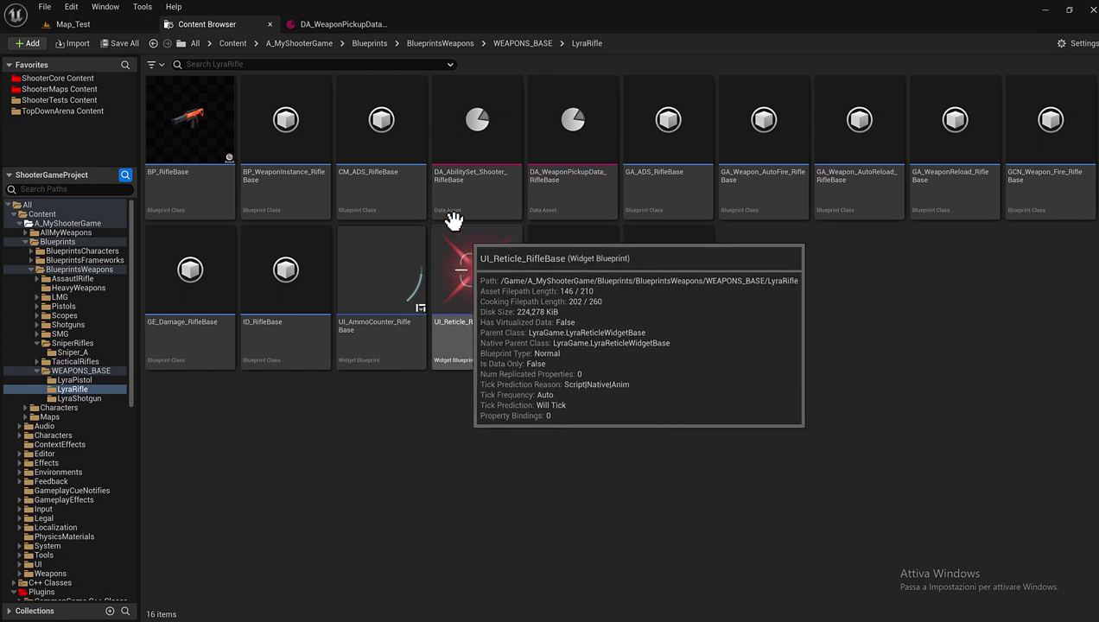
mouse_move(228, 136)
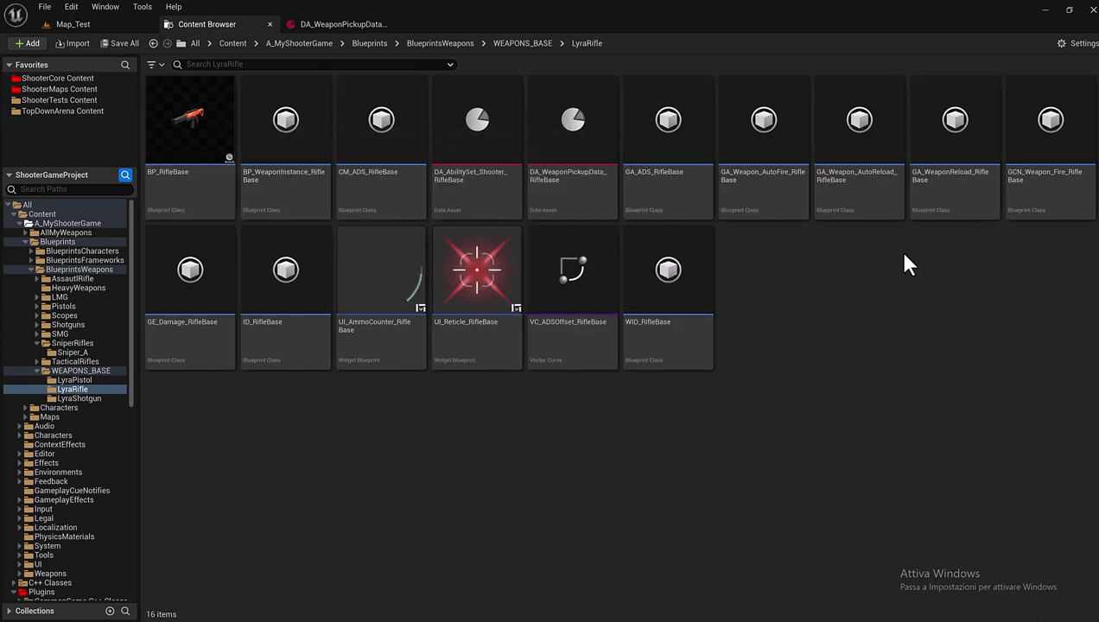
mouse_move(207, 185)
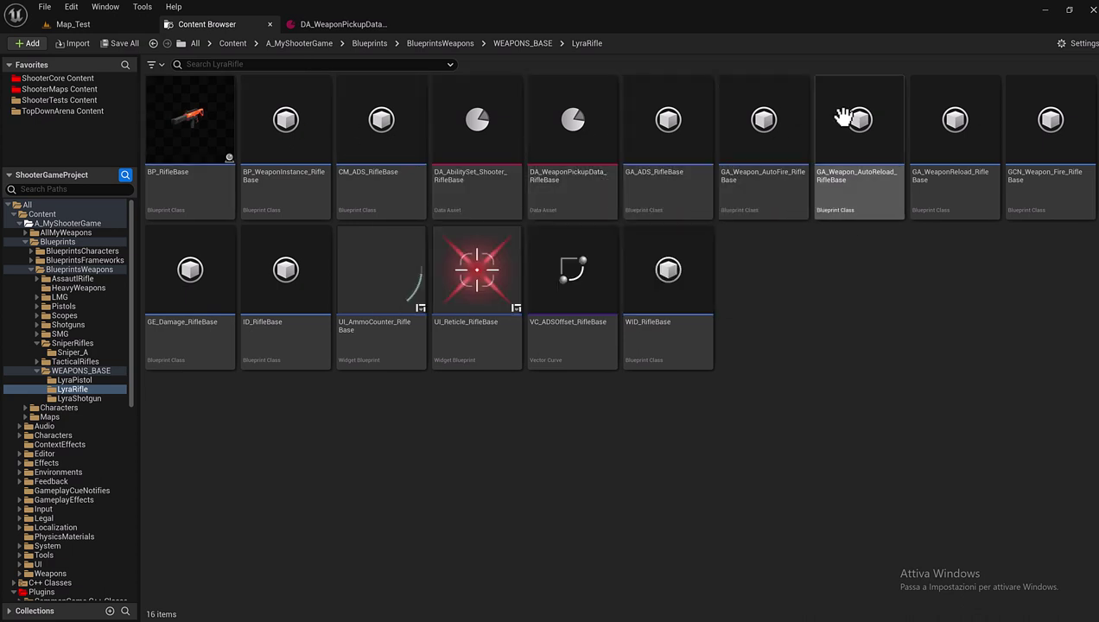
mouse_move(858, 138)
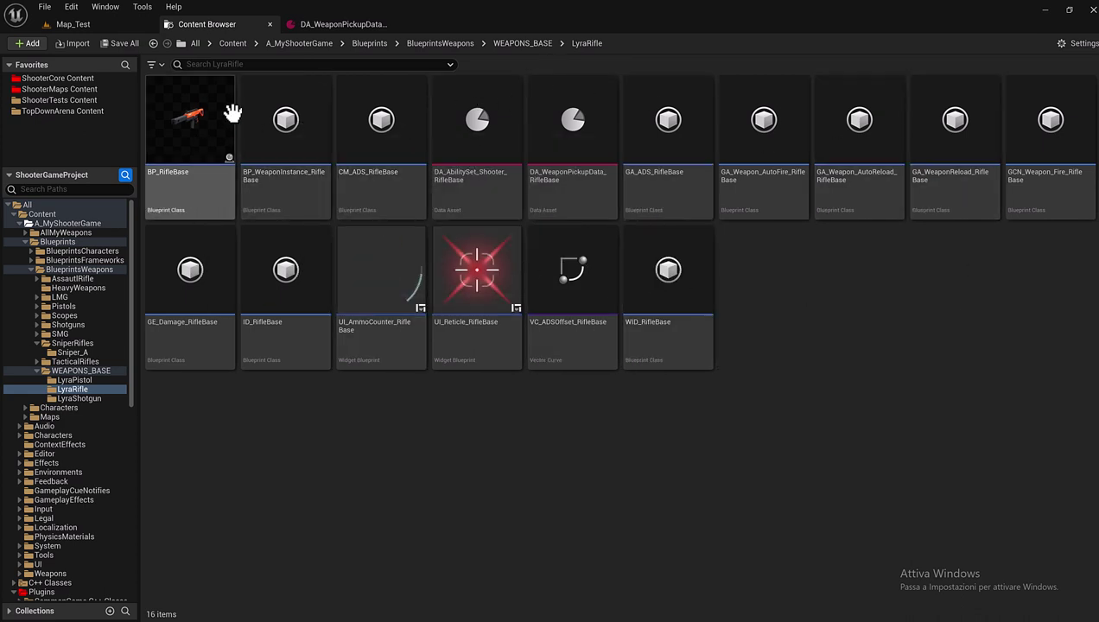
Open the LyraShotgun folder and close the DA_WeaponPickupData_PistolBase editor tab
left_click(516, 47)
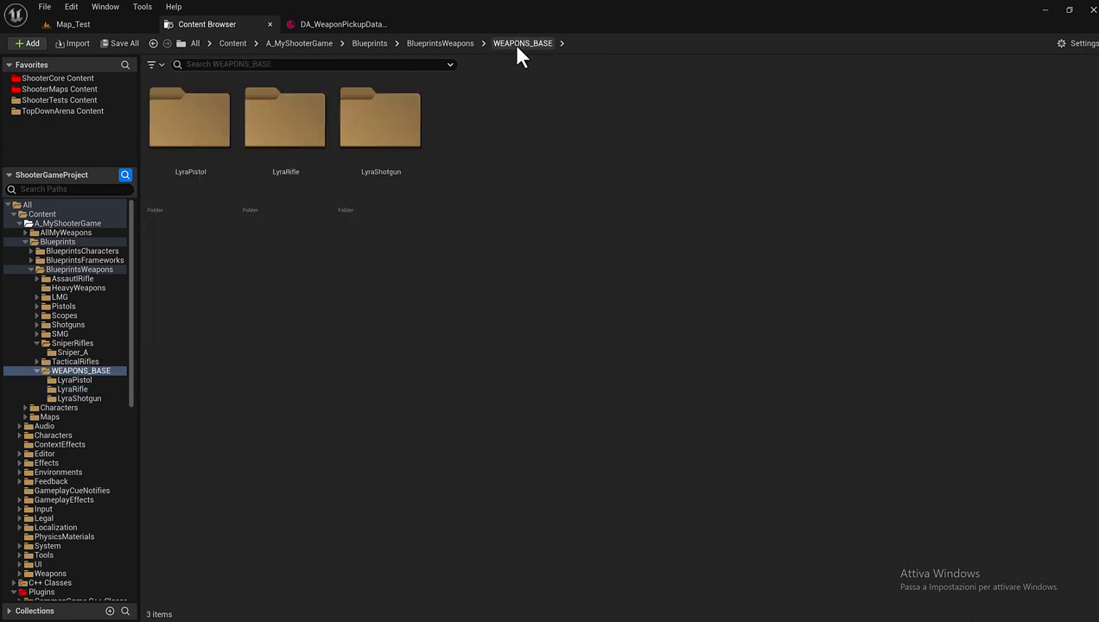
double_click(380, 117)
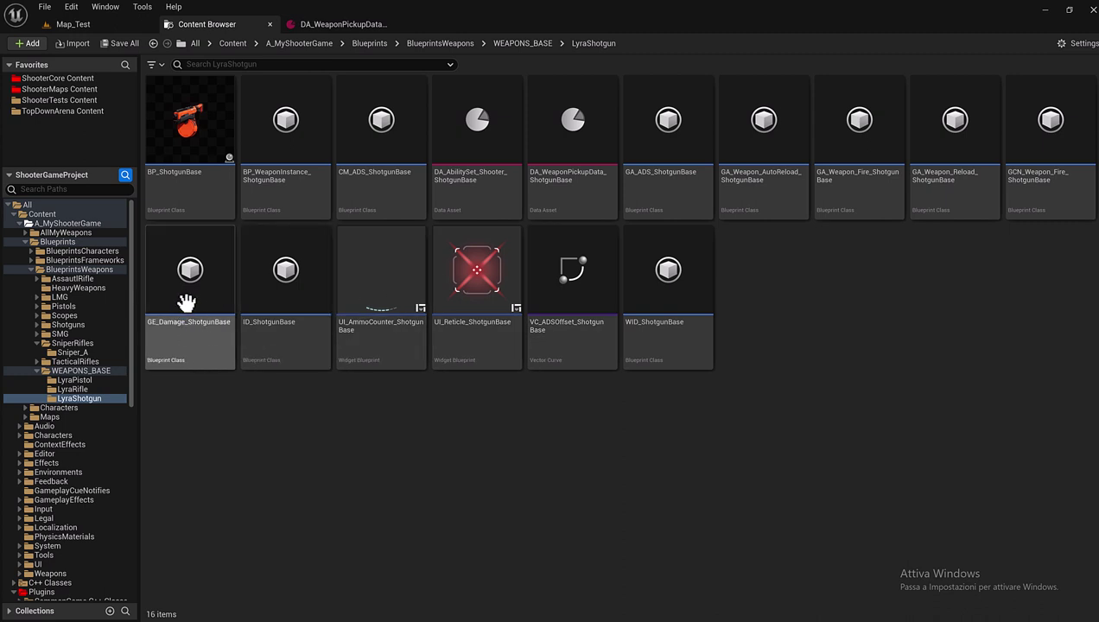
mouse_move(208, 307)
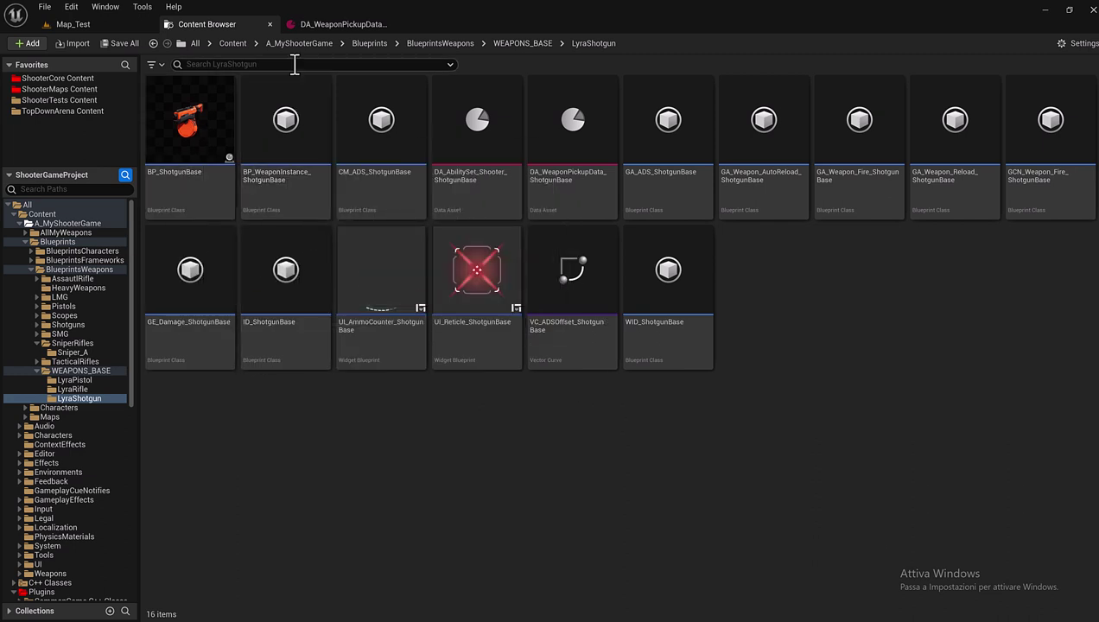
left_click(316, 17)
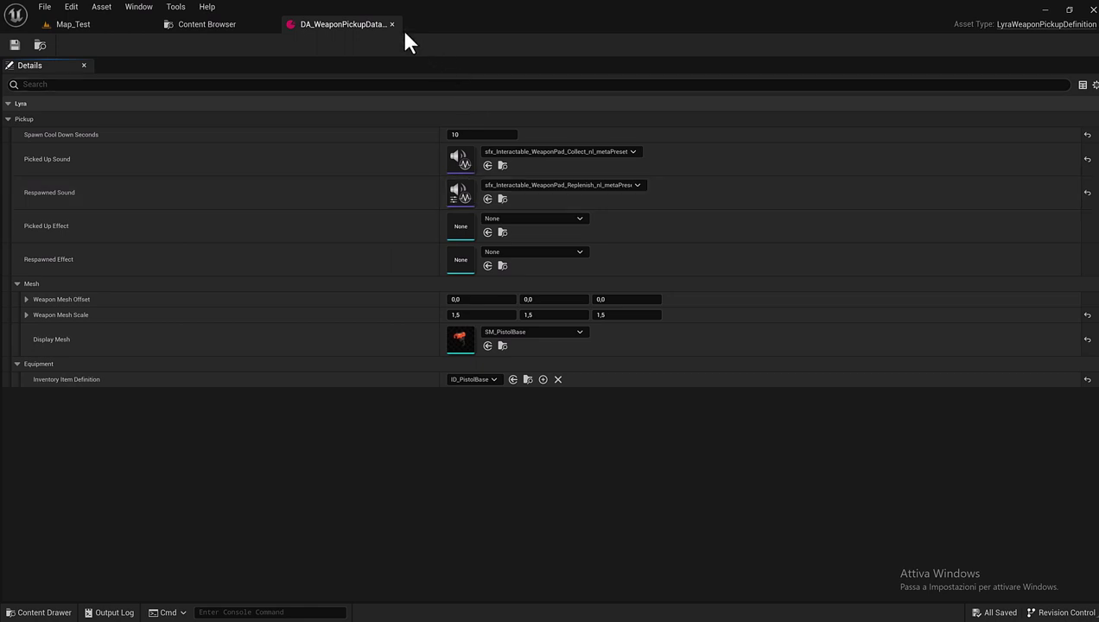
left_click(393, 25)
mouse_move(156, 341)
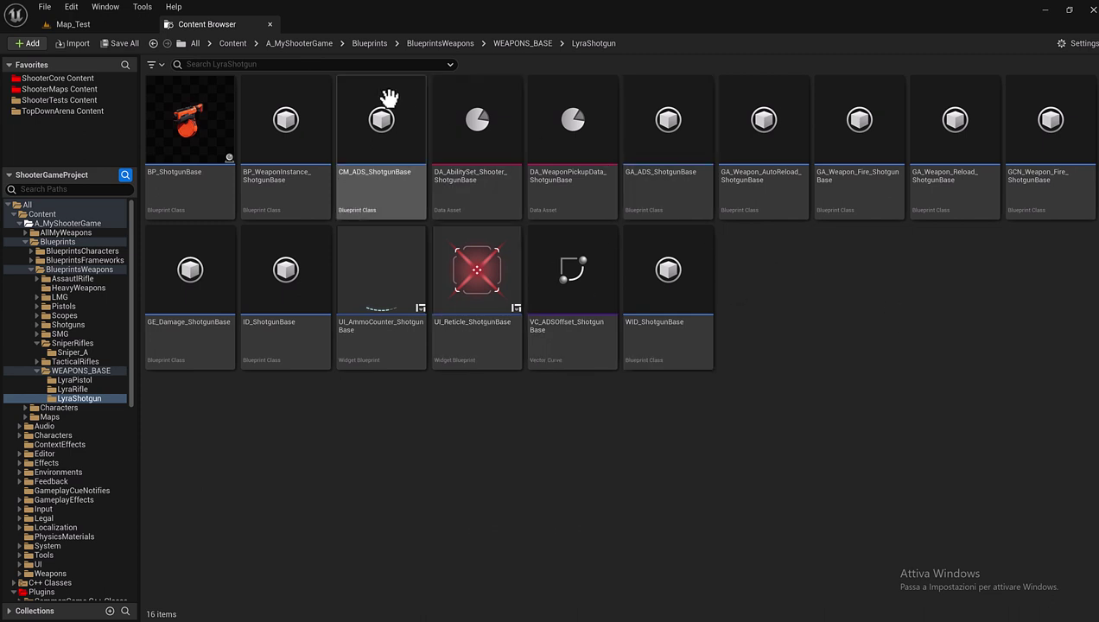
mouse_move(271, 148)
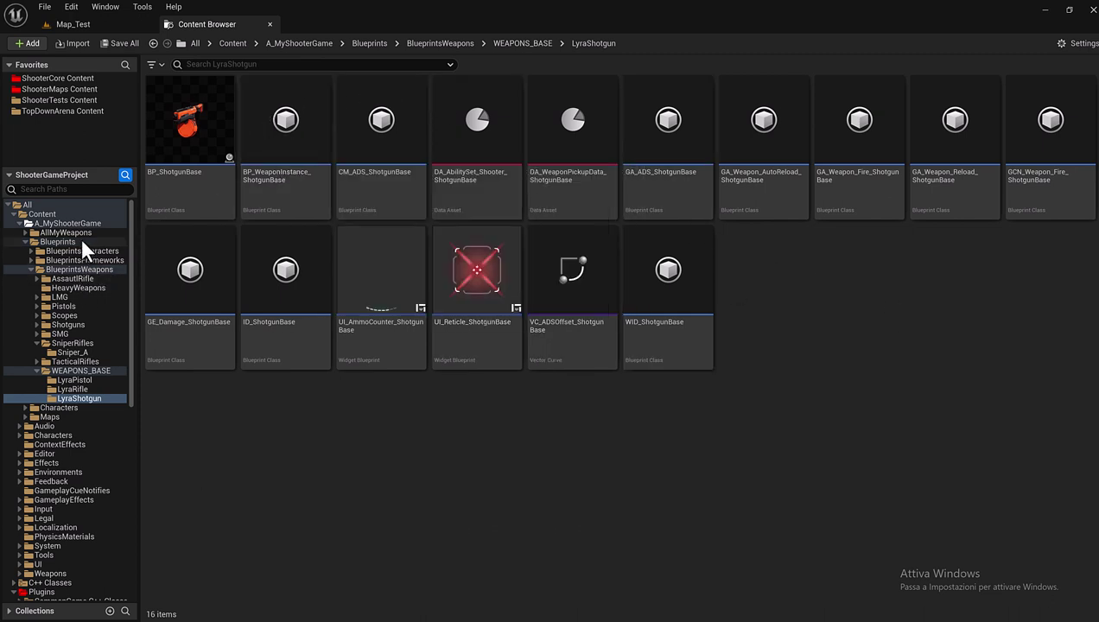
Open the empty HeavyWeapons folder under A_MyShooterGame/Blueprints/BlueprintsWeapons
left_click(82, 223)
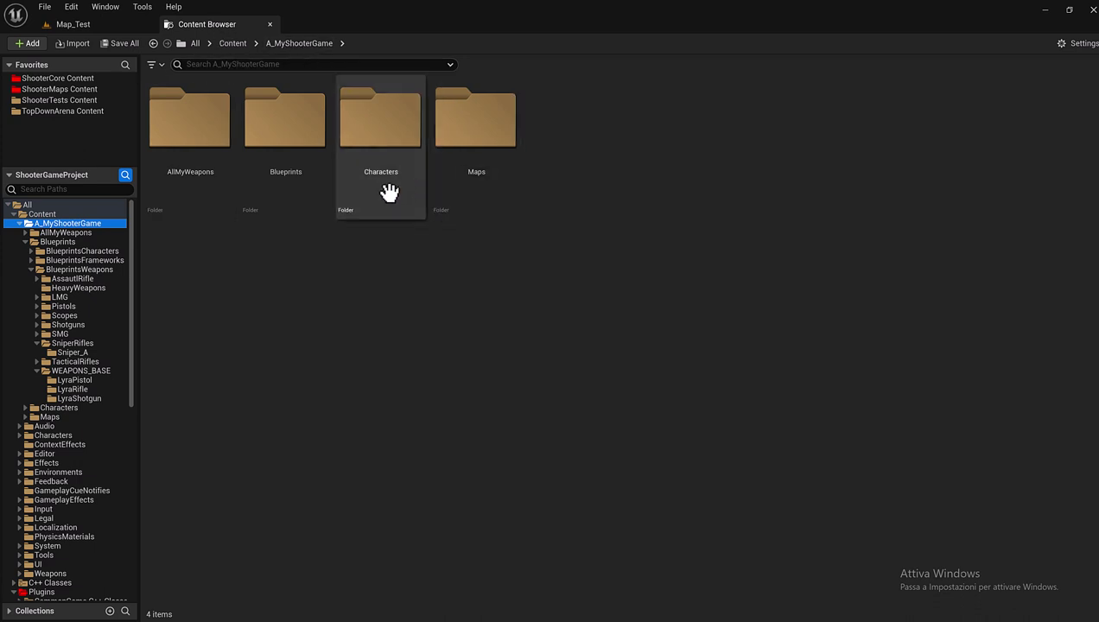
double_click(287, 184)
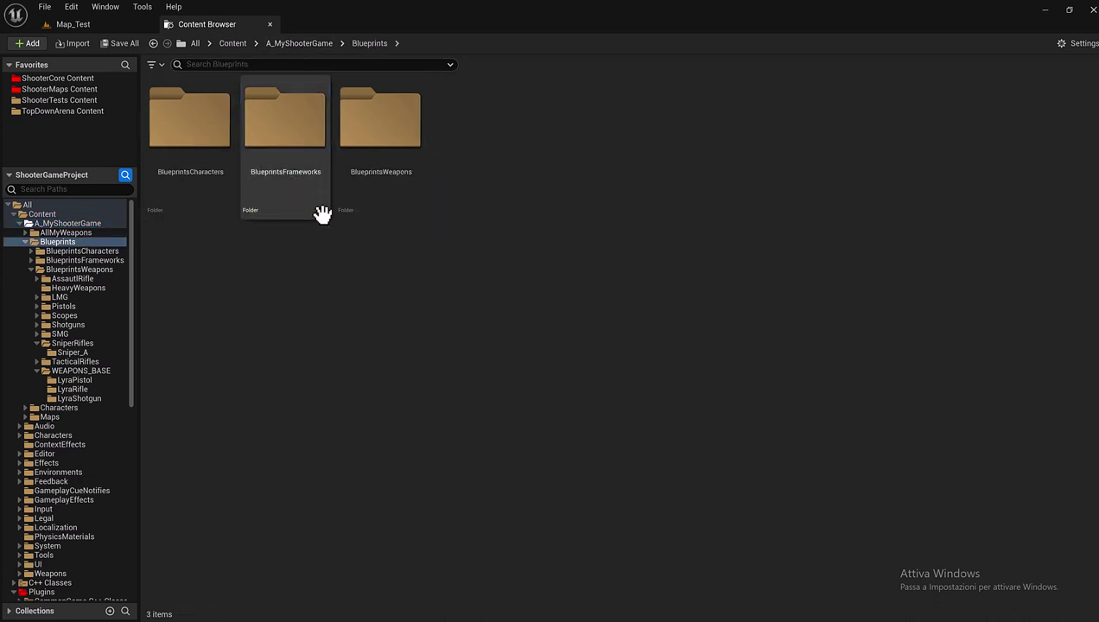
double_click(389, 188)
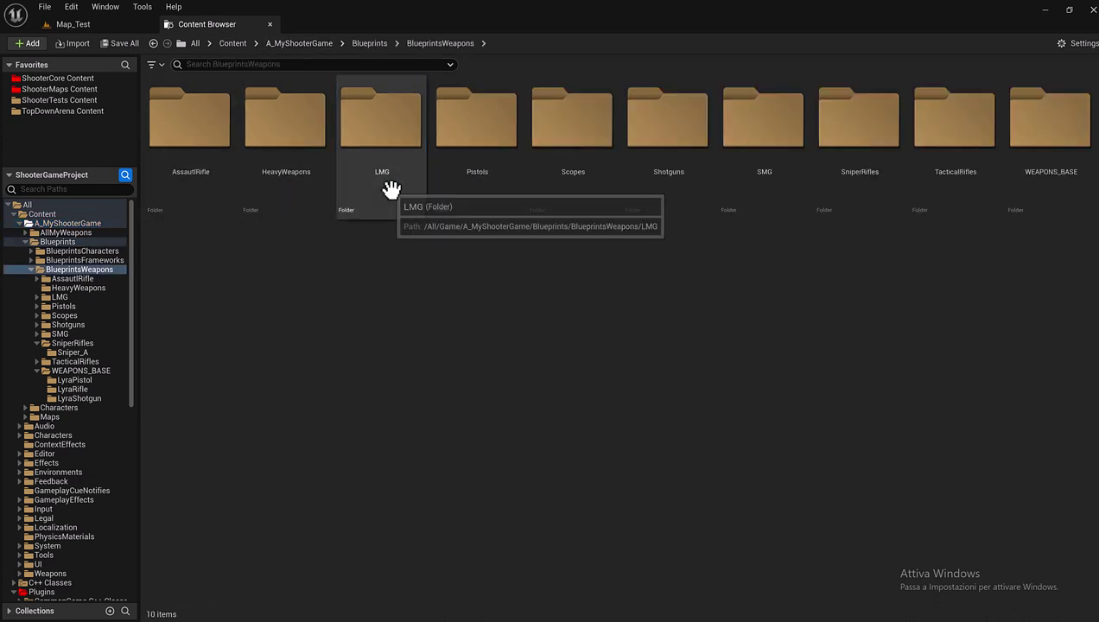
double_click(271, 146)
Create a folder named GrenadeLauncher inside HeavyWeapons and open it
right_click(256, 138)
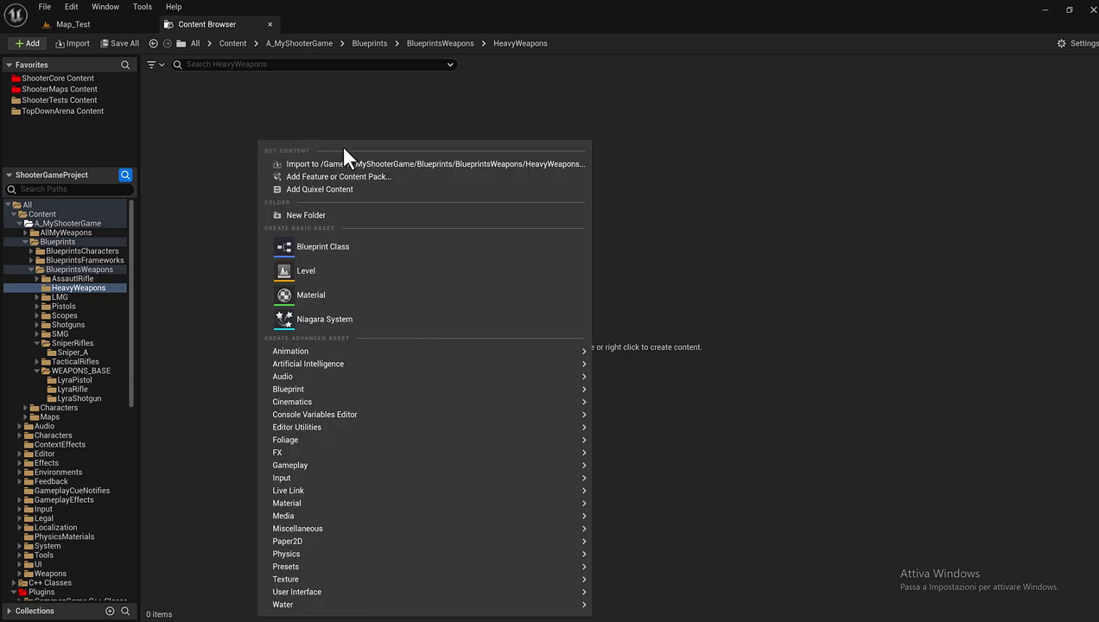
left_click(386, 216)
type("GrenadeLauncher")
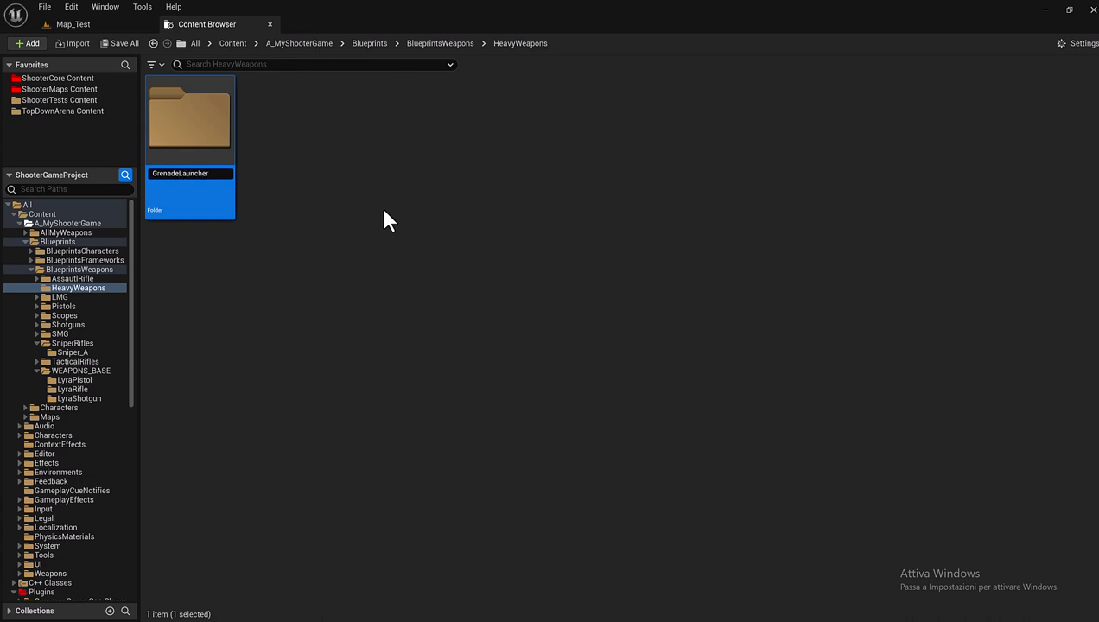
key("Return")
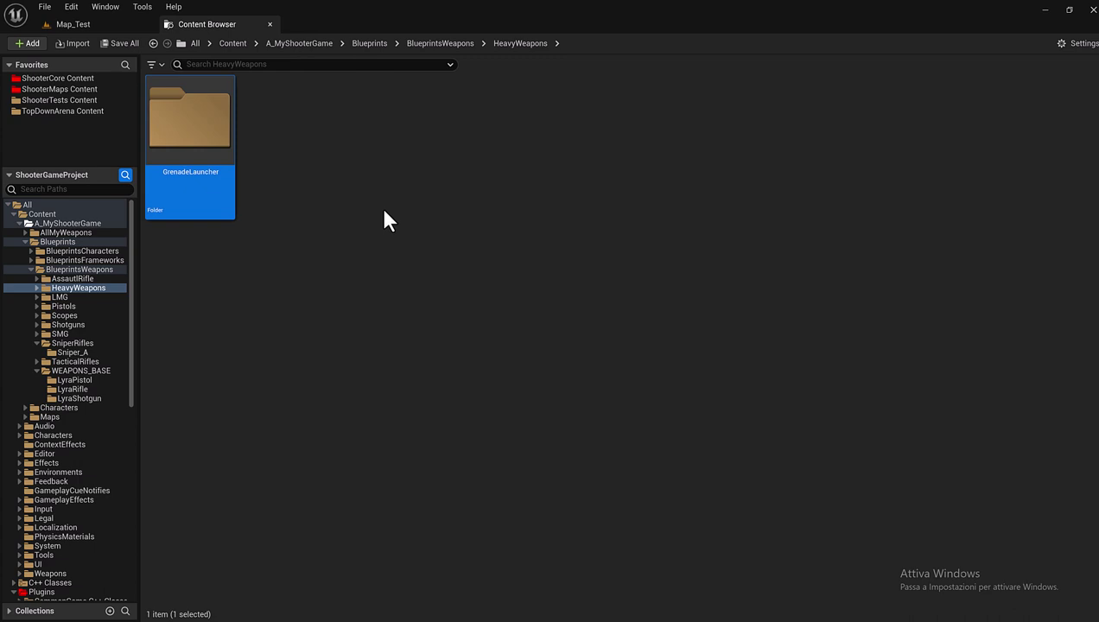
double_click(201, 157)
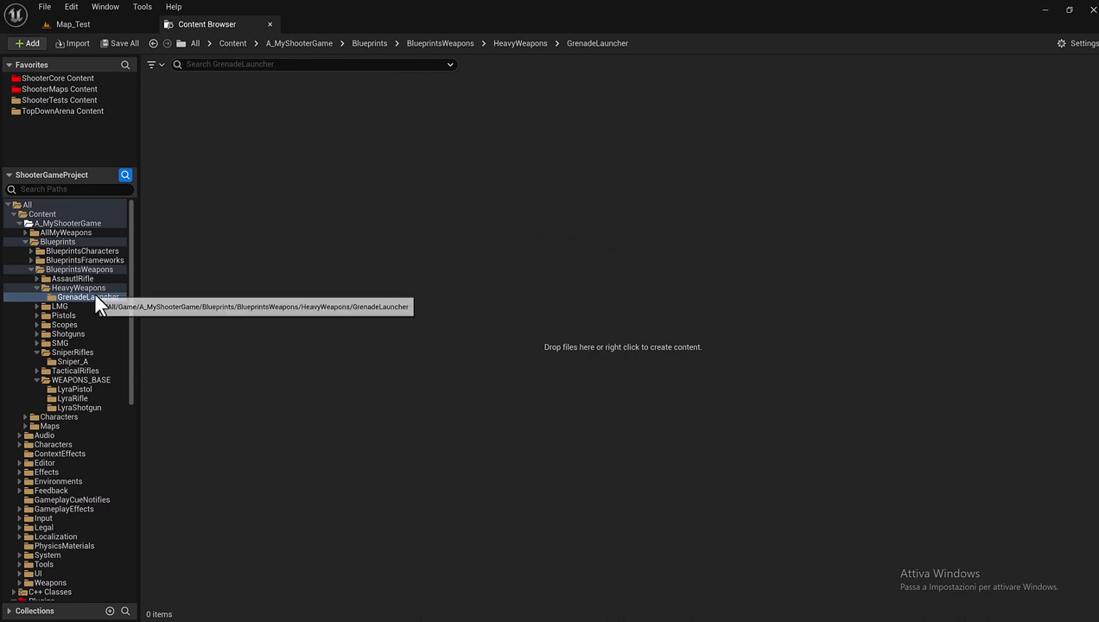
Duplicate all 16 LyraShotgun assets into _2 copies, dismissing the GameplayCue path warning
left_click(81, 407)
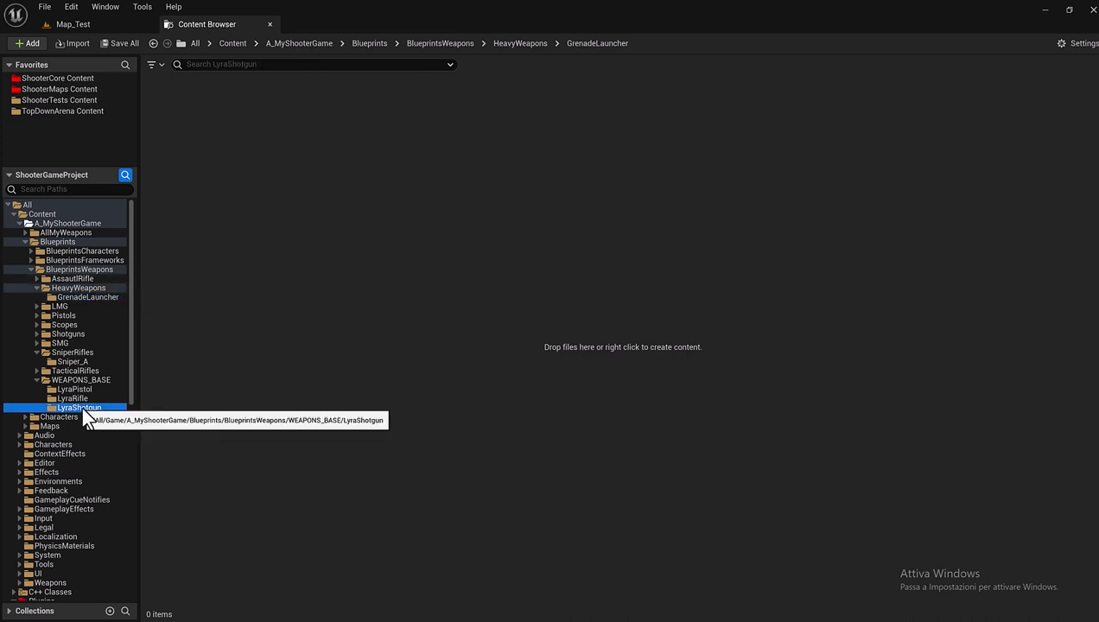
left_click(227, 154)
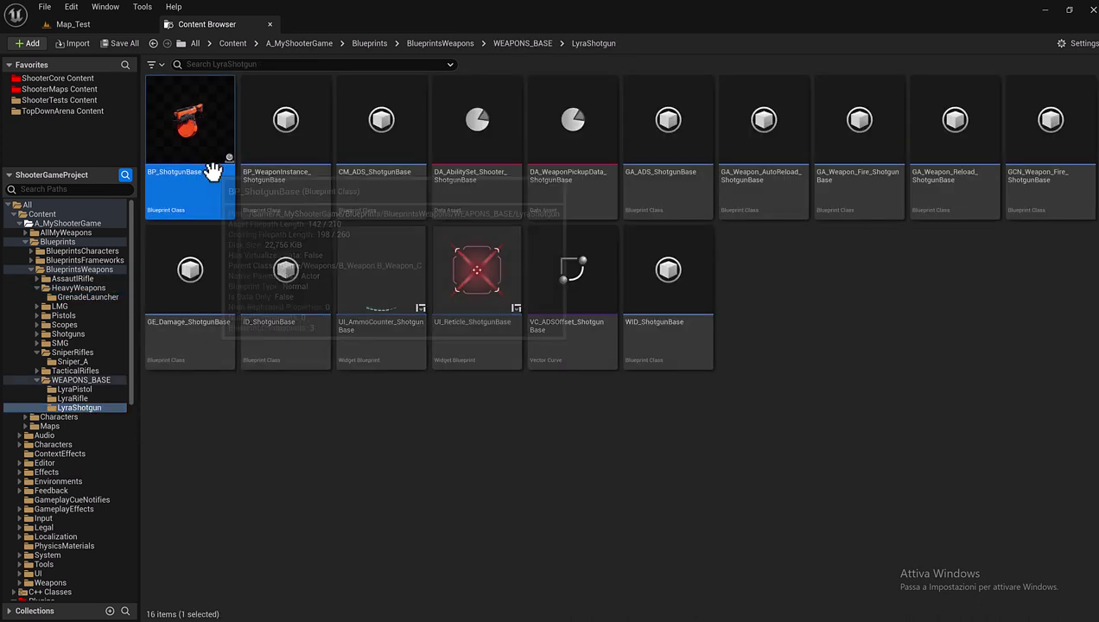
left_click(649, 302, "shift")
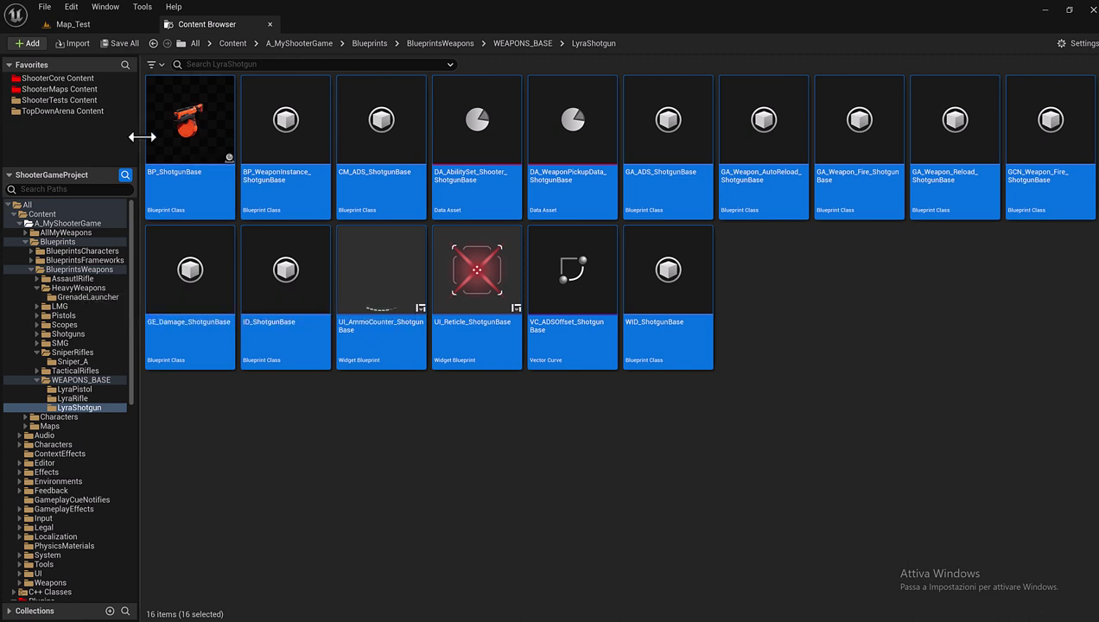
right_click(201, 130)
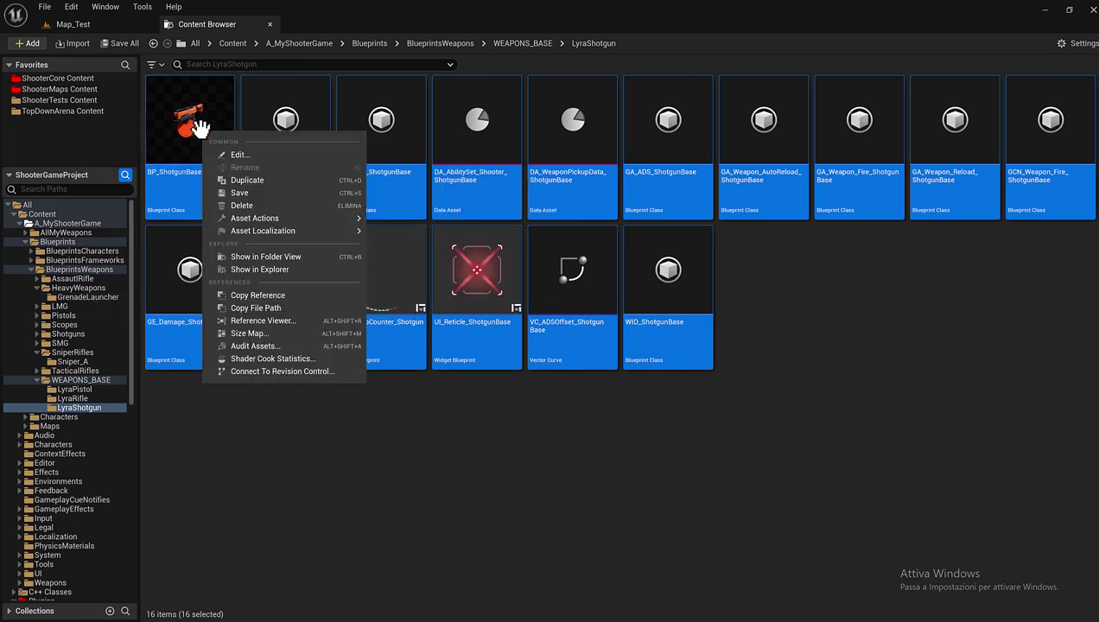
left_click(268, 181)
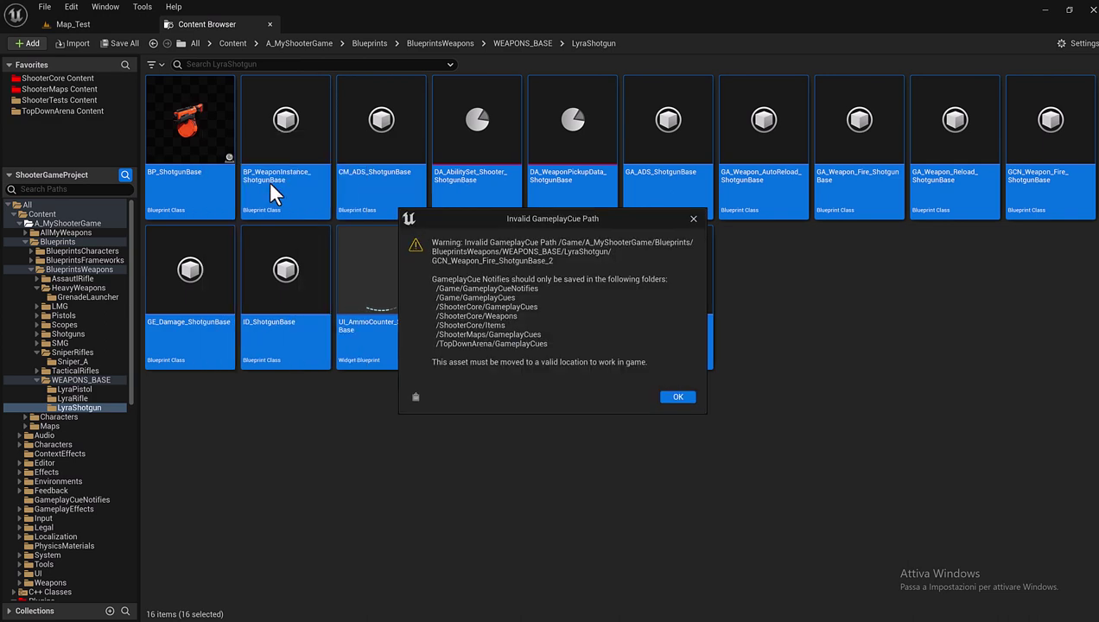
left_click(680, 396)
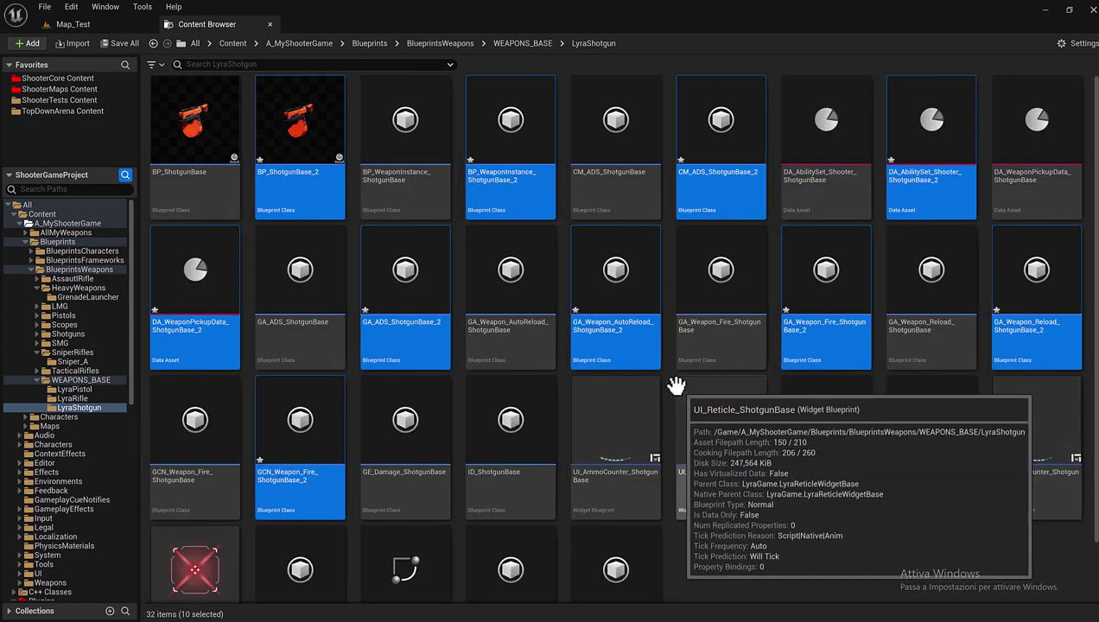
Move the 16 _2 shotgun copies into the GrenadeLauncher folder and open it
mouse_move(314, 170)
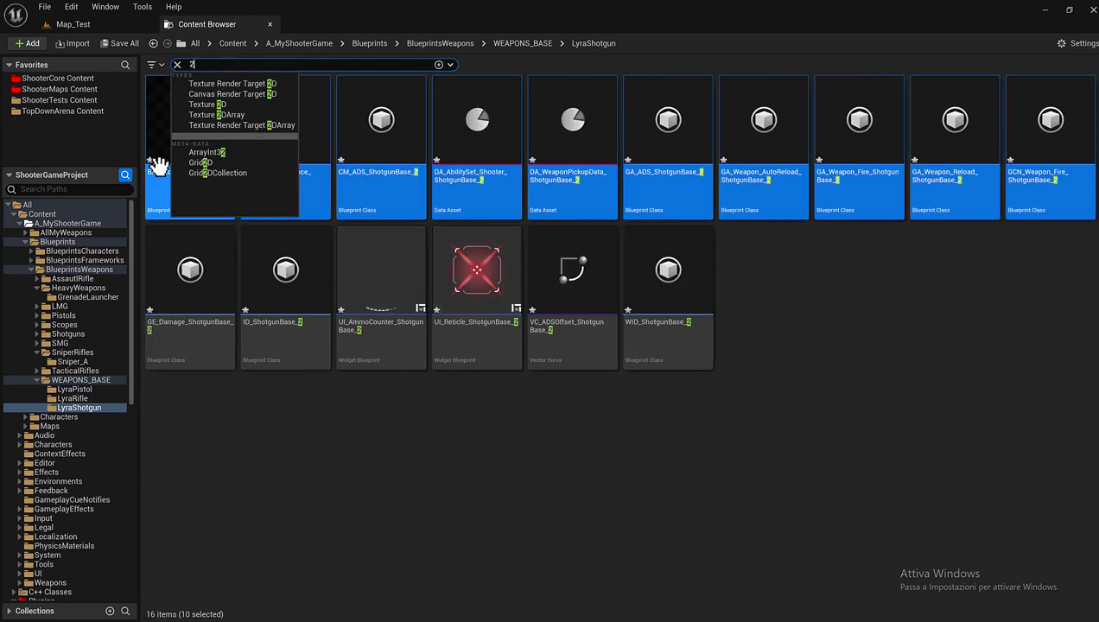
left_click(152, 172)
left_click(650, 315, "shift")
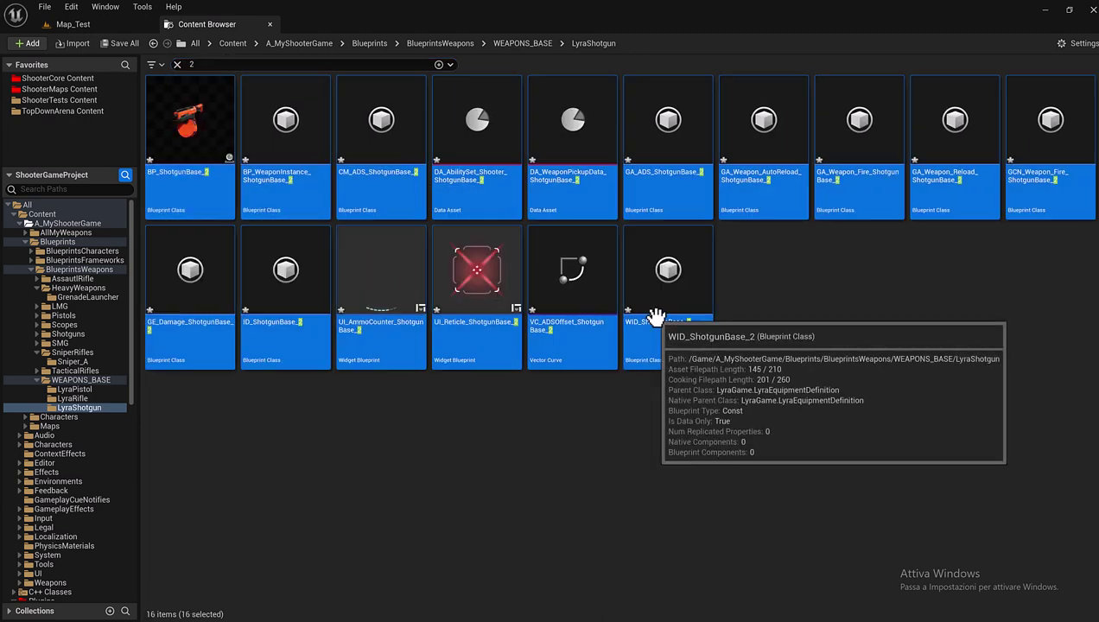
mouse_move(189, 285)
left_mouse_down()
mouse_move(112, 298)
mouse_move(128, 308)
left_mouse_up()
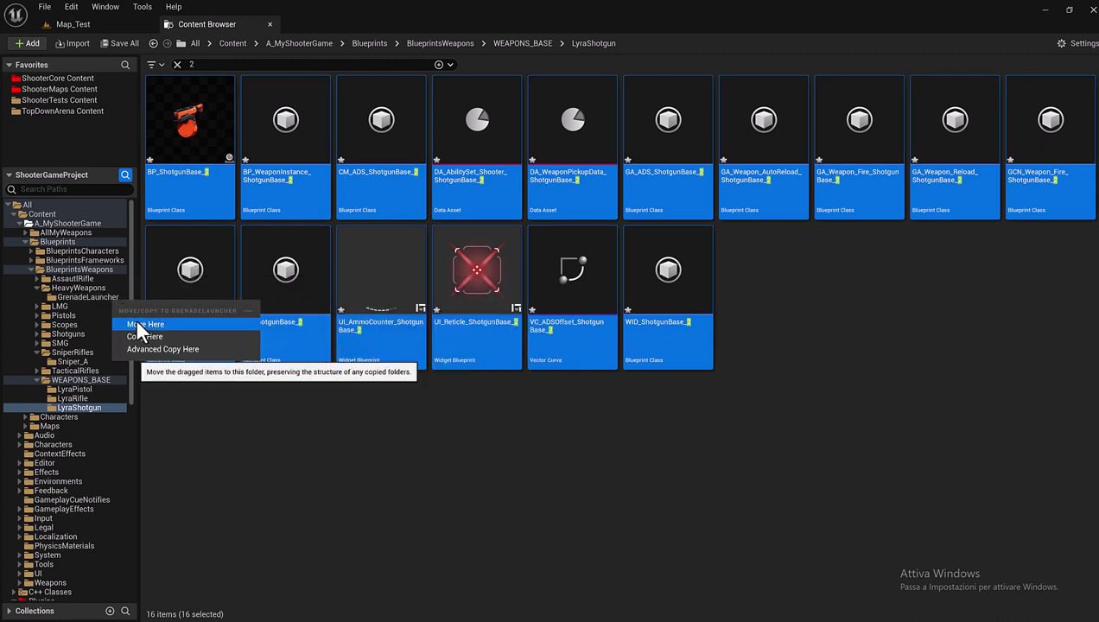
left_click(136, 318)
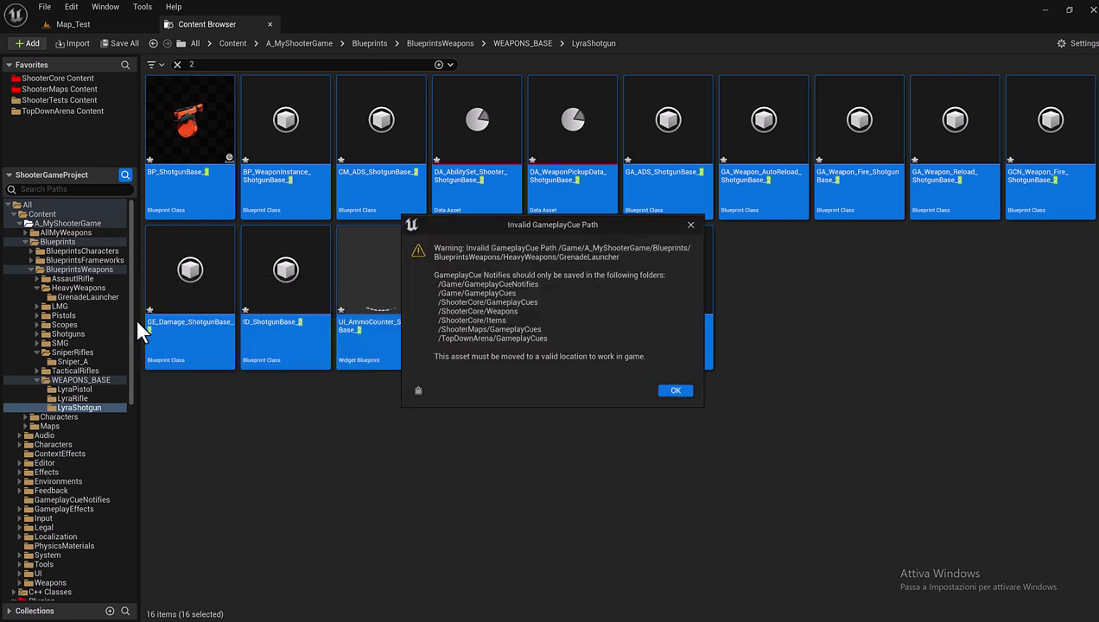
left_click(678, 392)
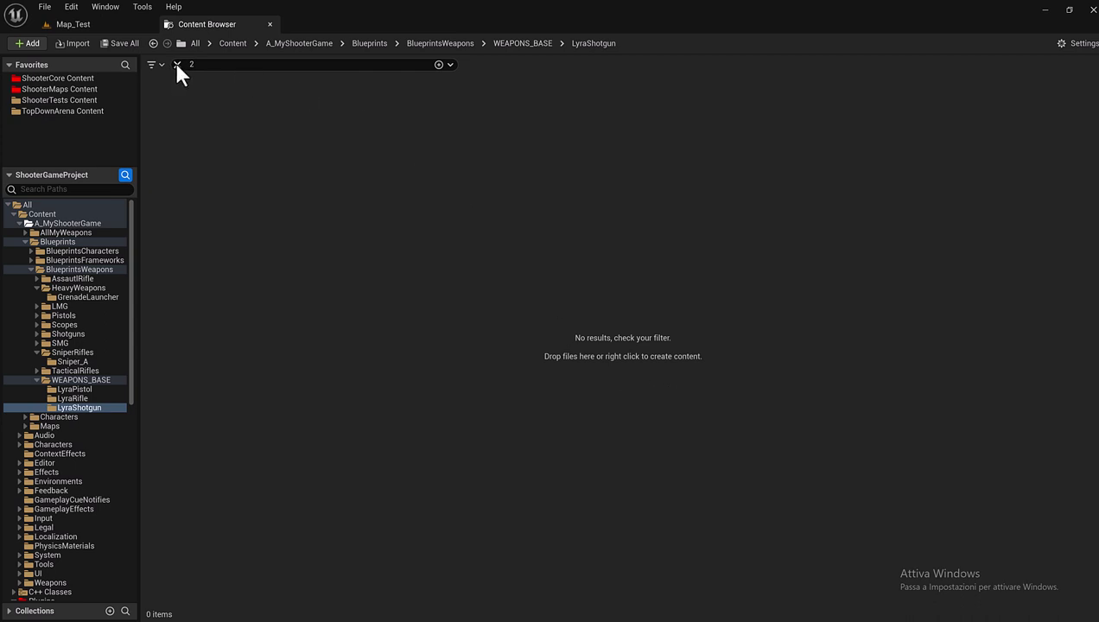
left_click(176, 64)
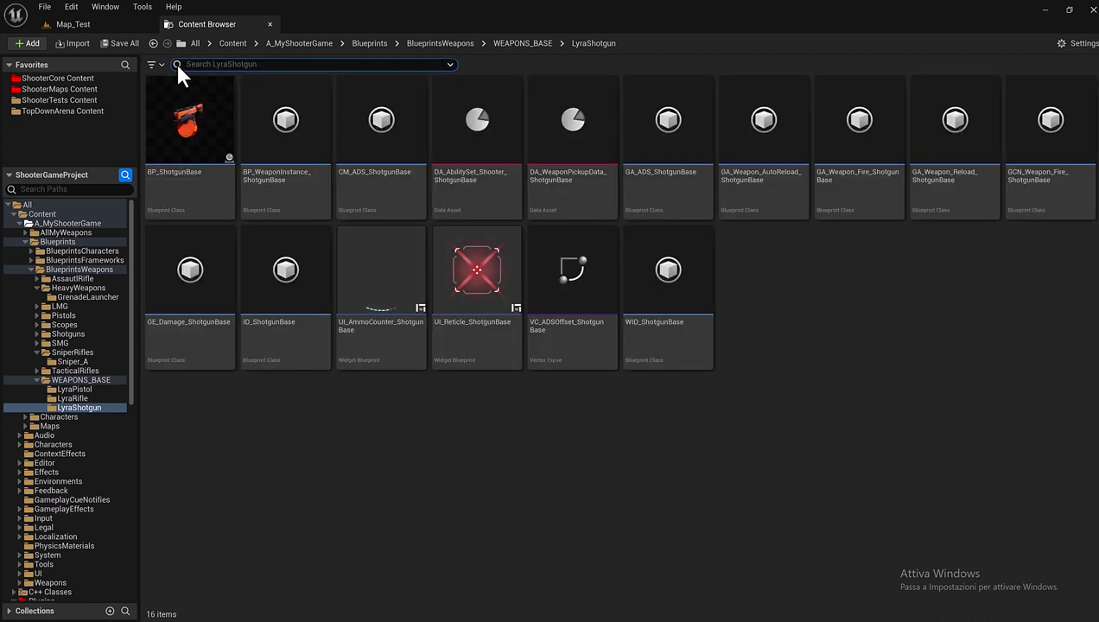
left_click(80, 298)
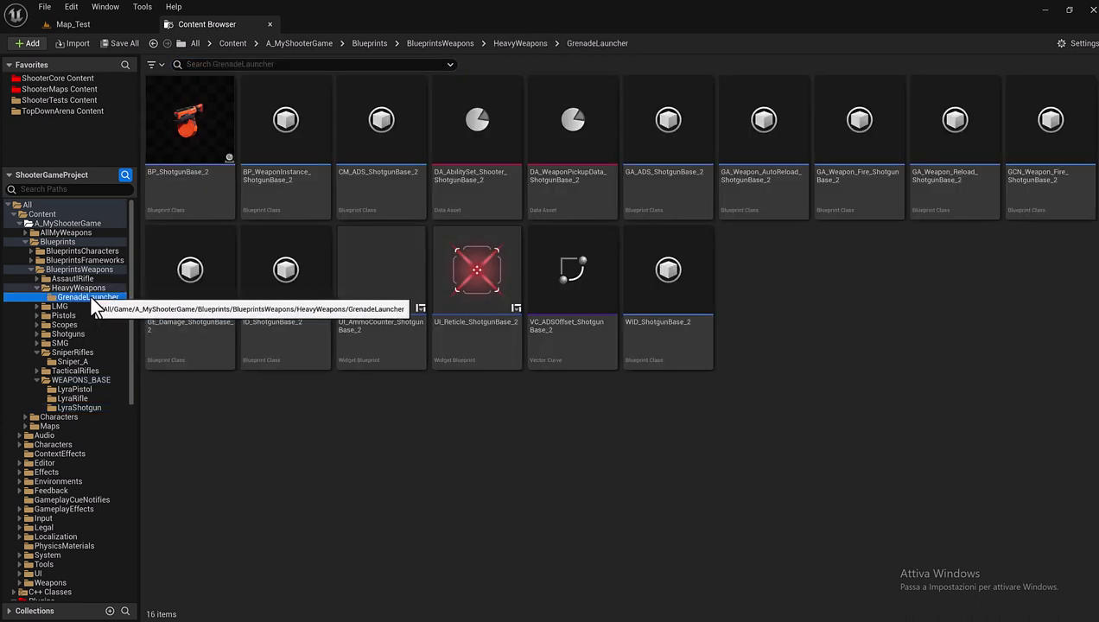
Rename BP_ShotgunBase_2 to BP_GrenadeLauncher
mouse_move(228, 188)
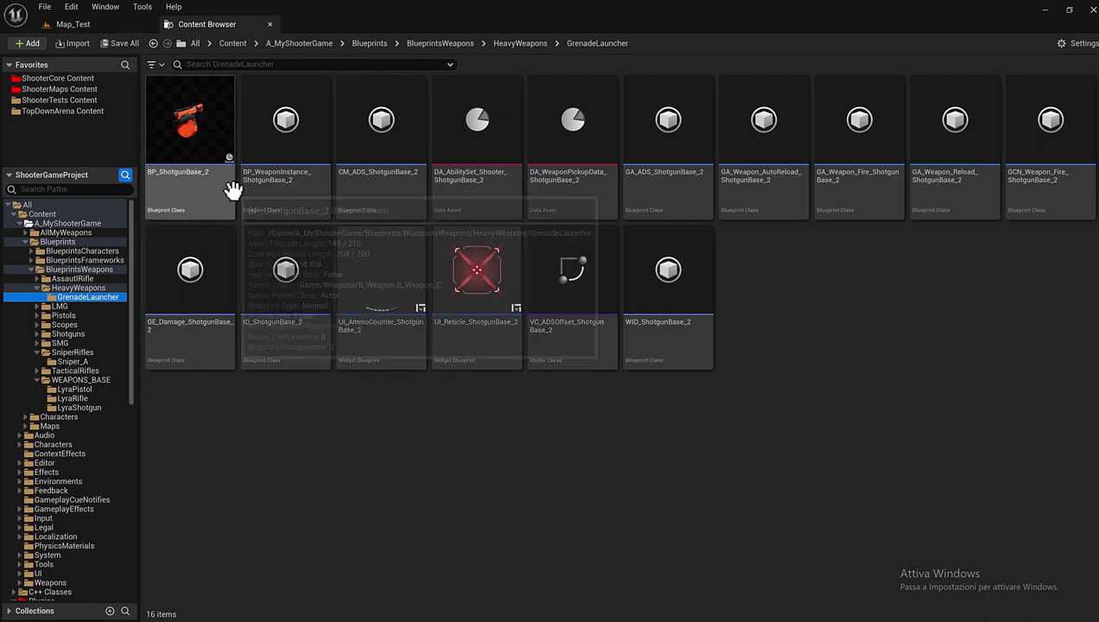
mouse_move(260, 180)
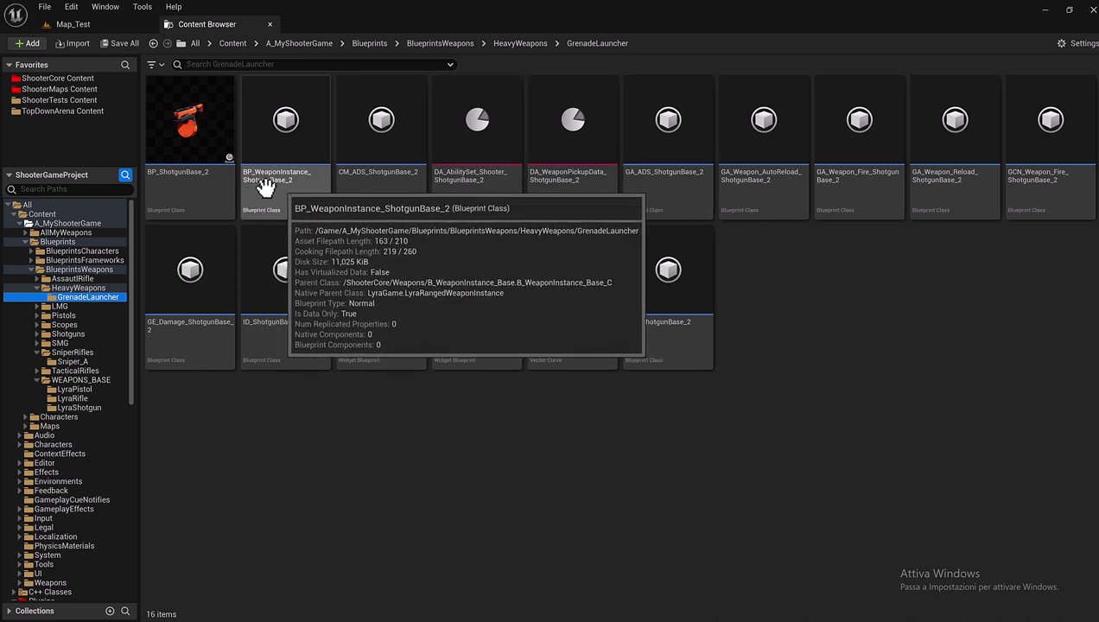
left_click(226, 183)
left_click(173, 175)
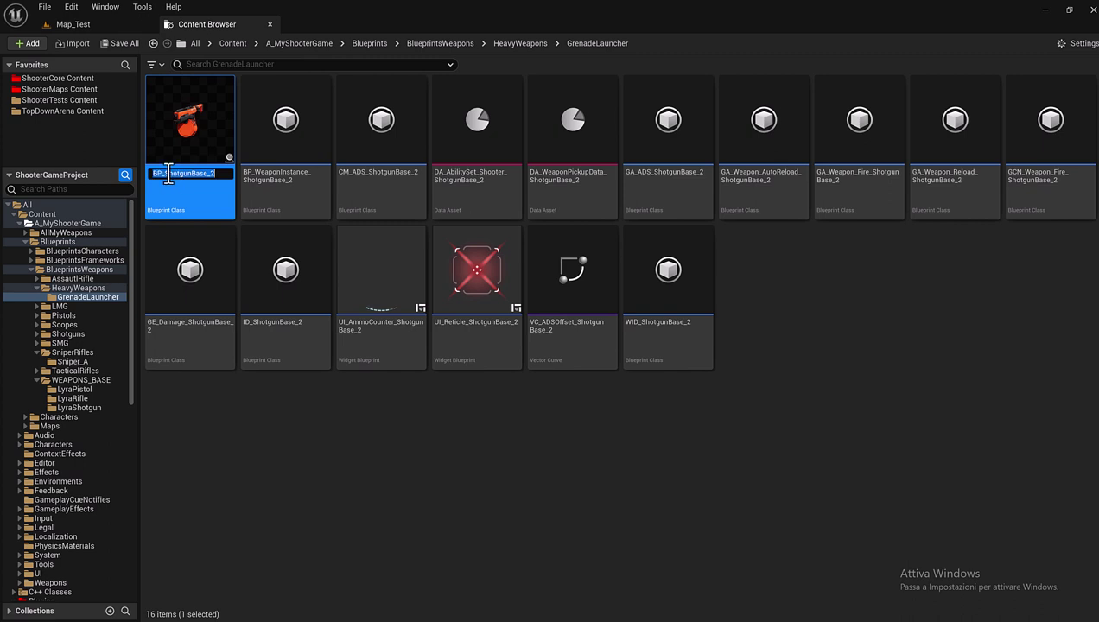
left_click_drag(164, 173, 234, 173)
Rename BP_WeaponInstance_ShotgunBase_2 so it ends in GrenadeLauncher
left_click(259, 177)
left_click(283, 173)
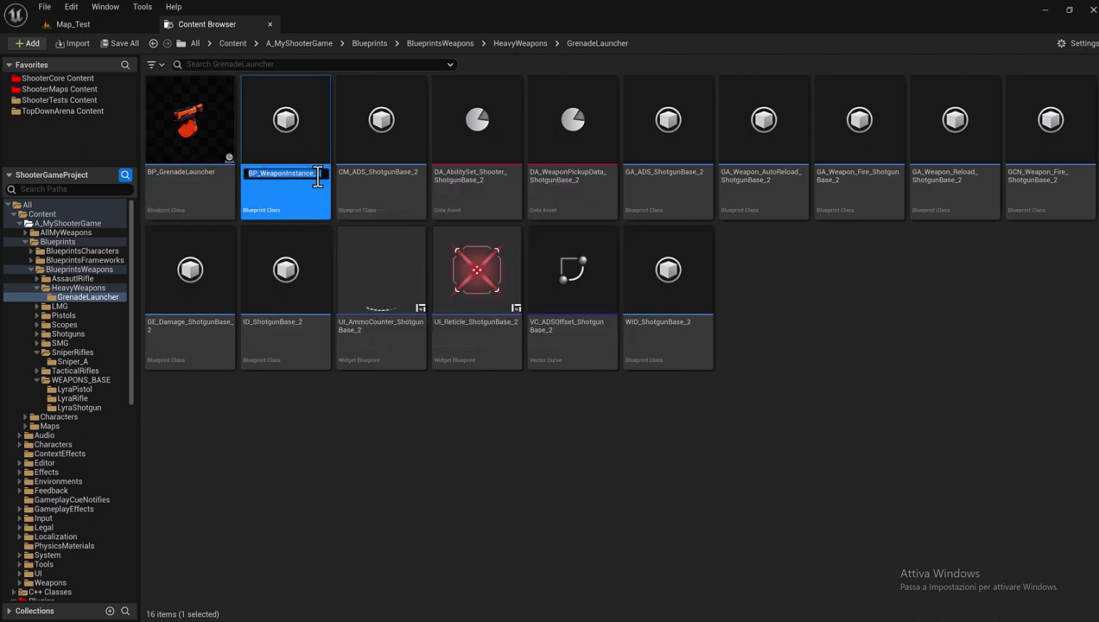
left_click_drag(316, 174, 326, 172)
type("GrenadeLauncher")
key("Return")
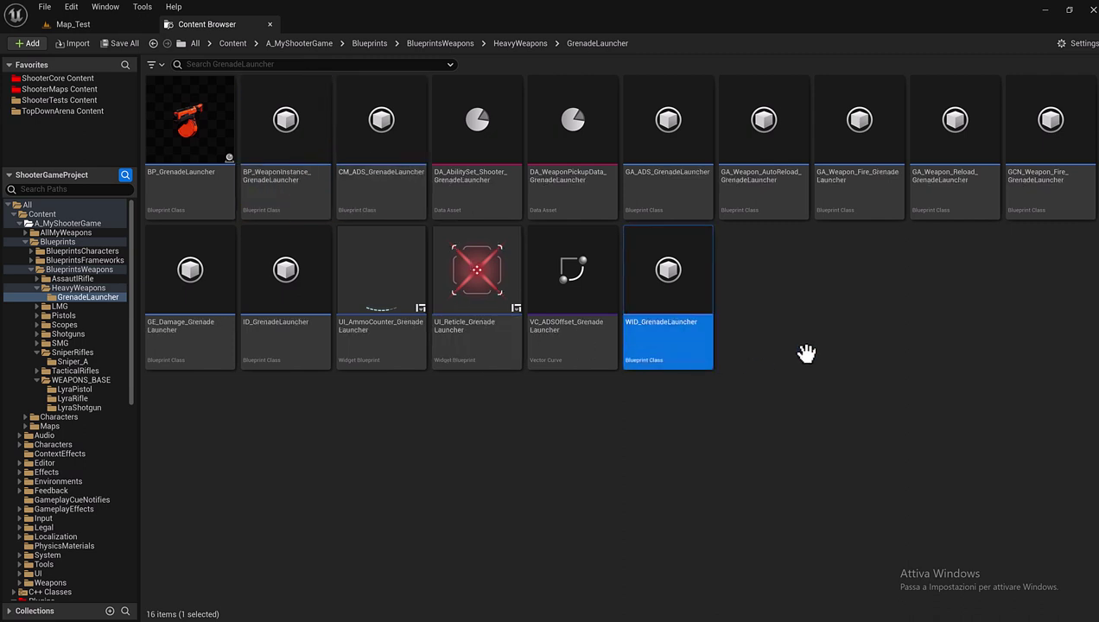
left_click(782, 330)
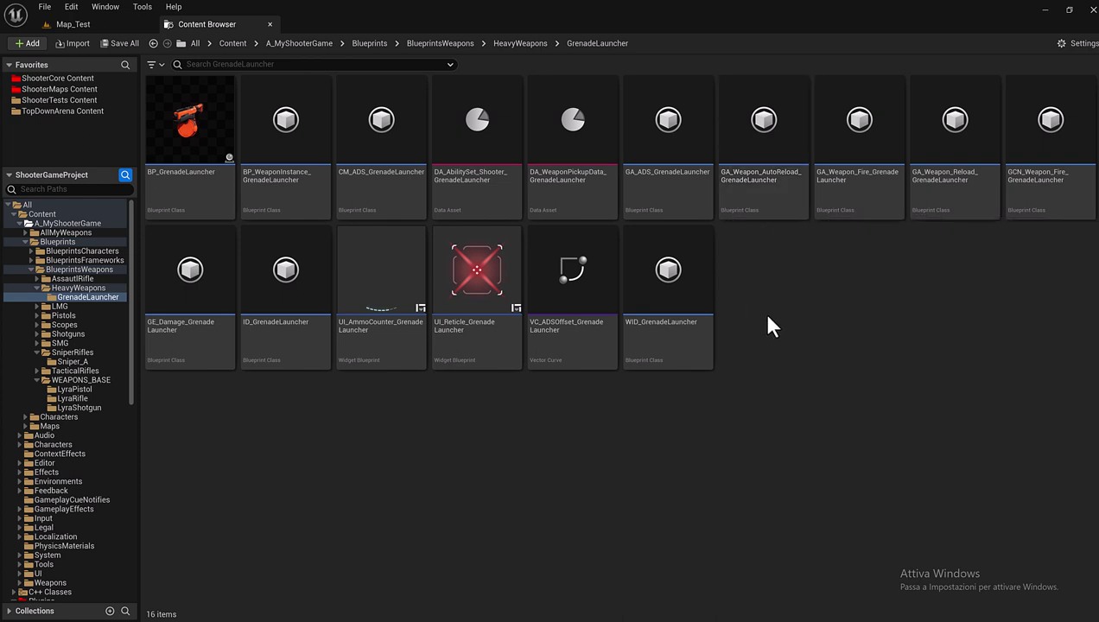
mouse_move(421, 311)
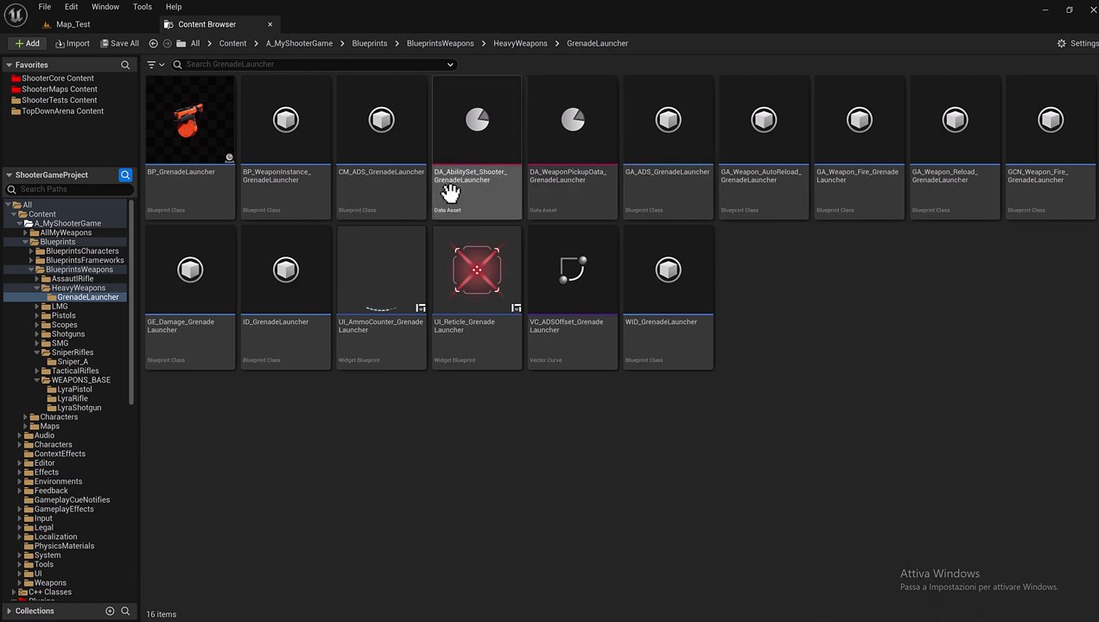
mouse_move(402, 251)
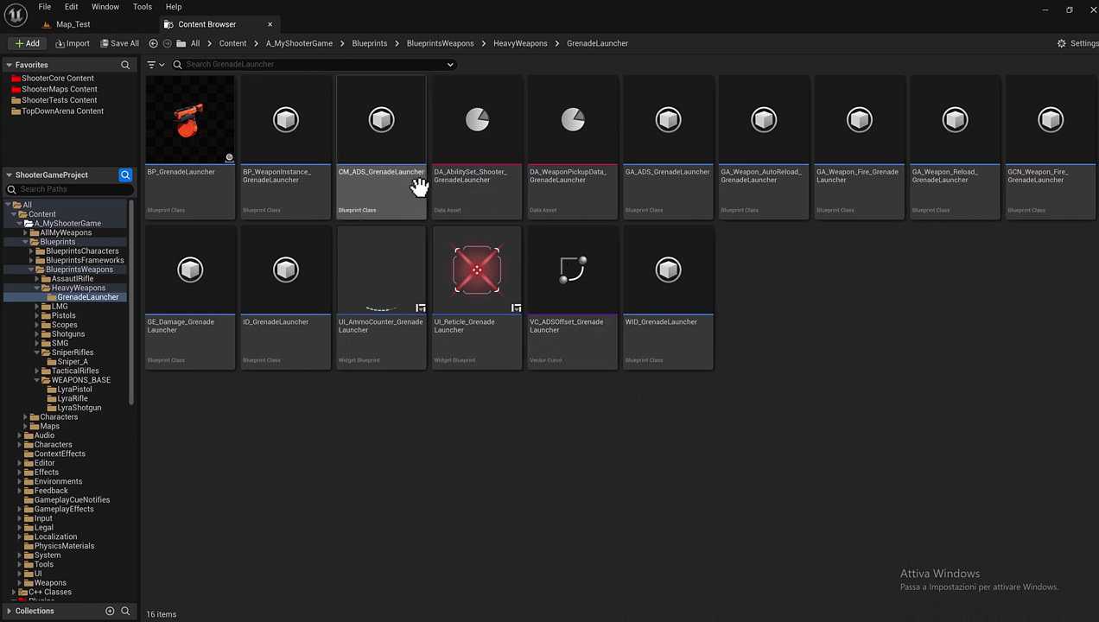
left_click(407, 203)
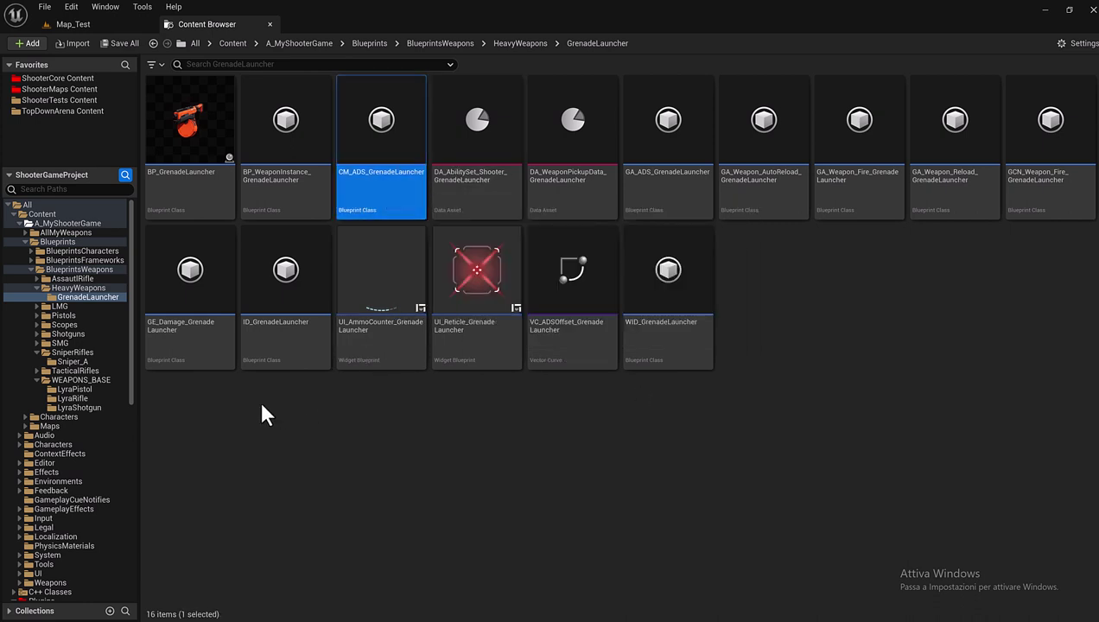
left_click(566, 342, "ctrl")
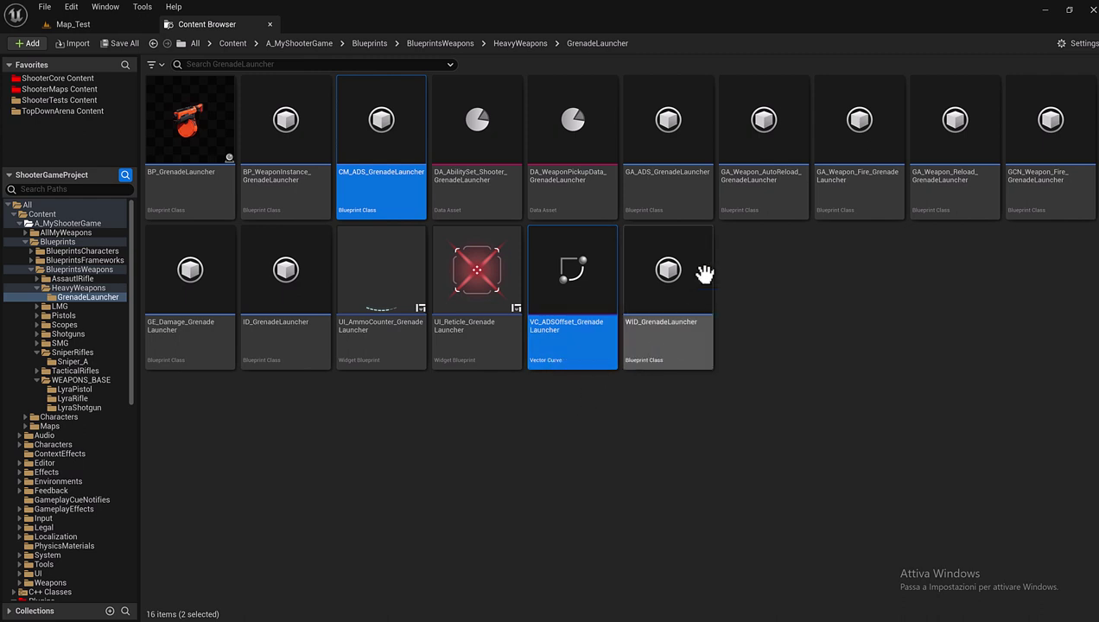
left_click(680, 203, "ctrl")
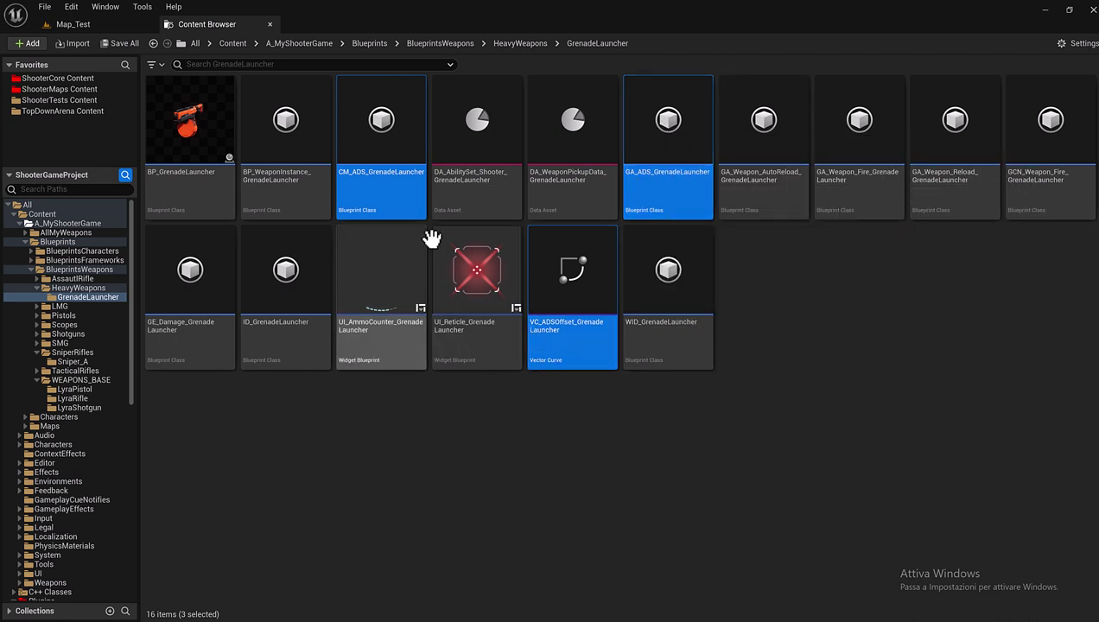
left_click(407, 466)
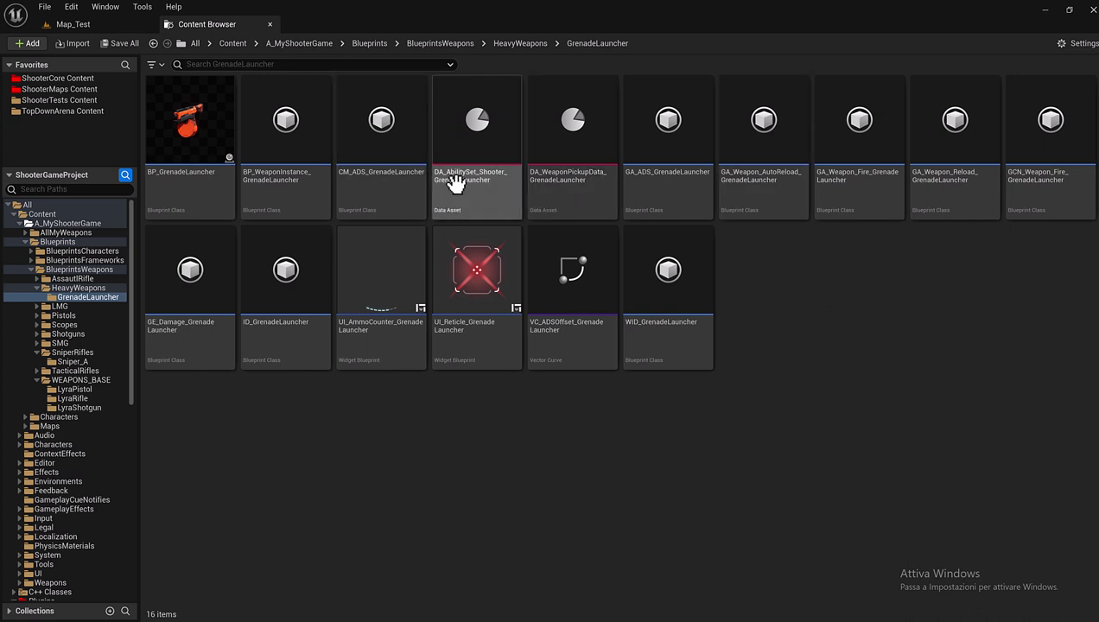
mouse_move(560, 177)
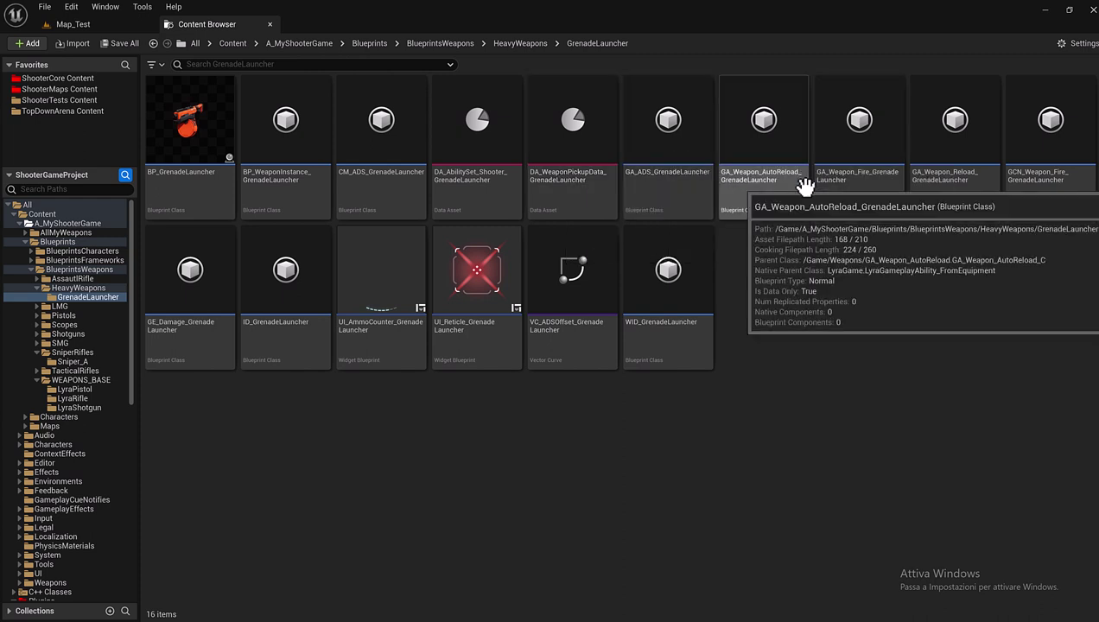
mouse_move(822, 201)
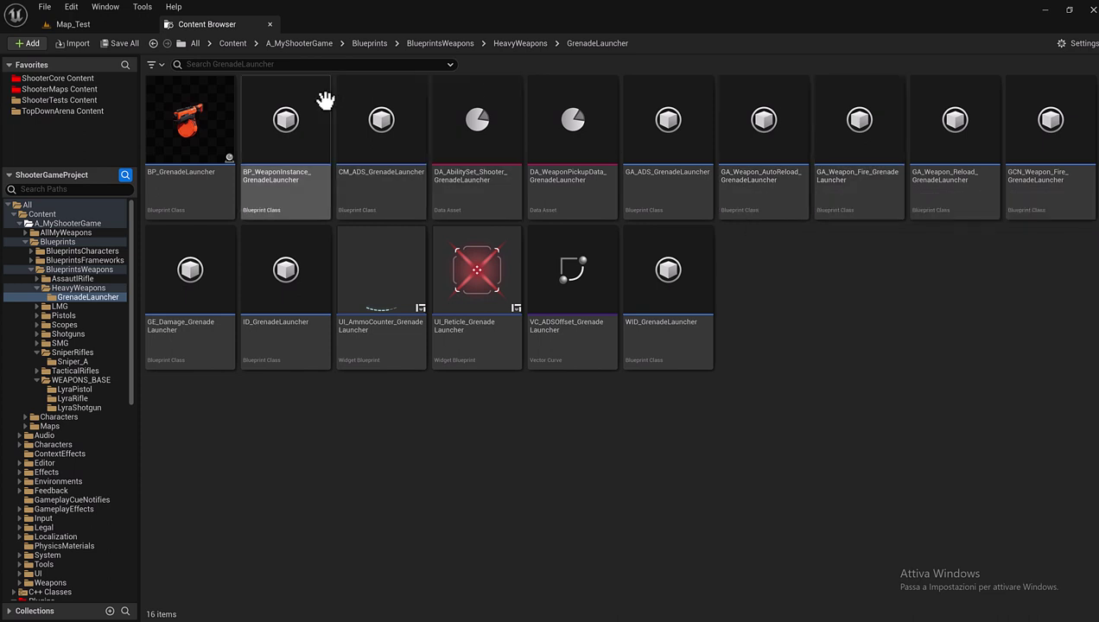
mouse_move(168, 121)
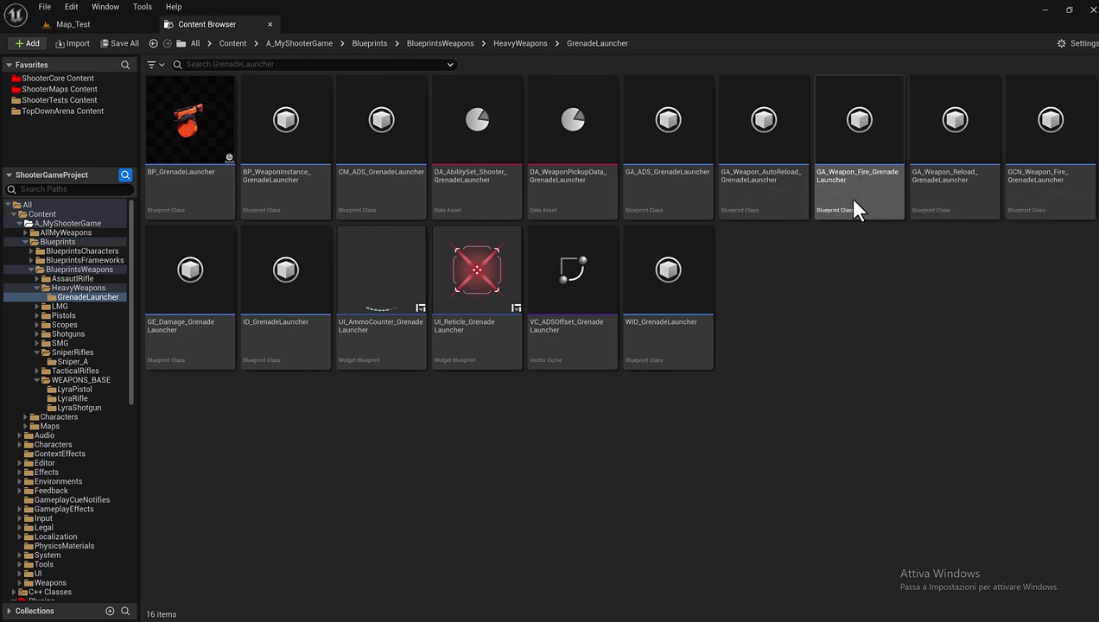
Open GA_Weapon_Fire_GrenadeLauncher, review its Class Defaults, then close its editor
double_click(847, 196)
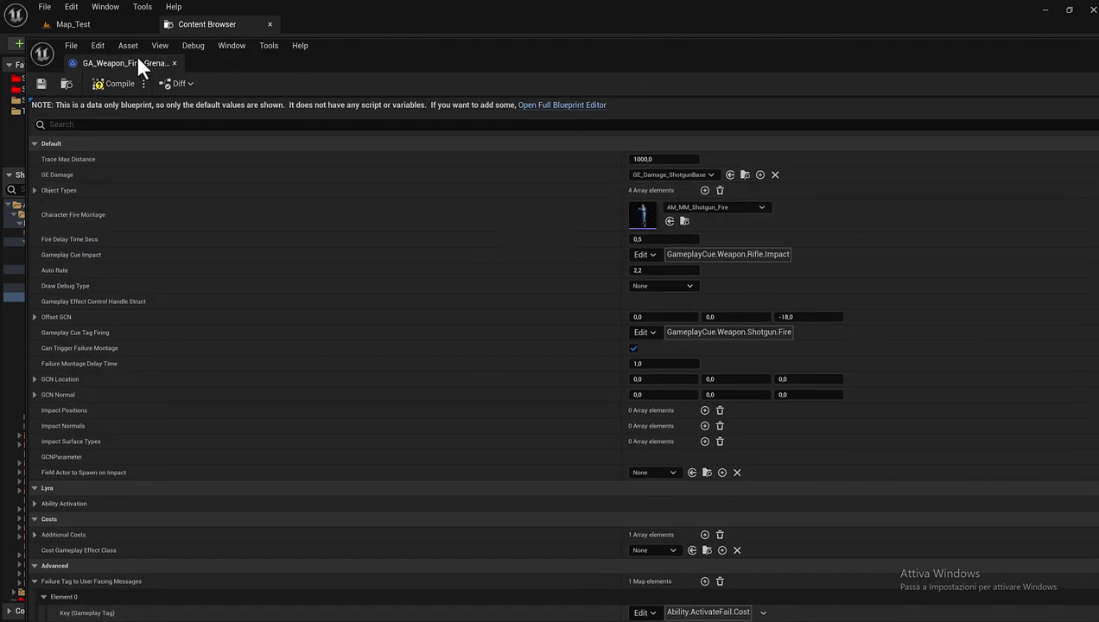
left_click_drag(143, 64, 361, 26)
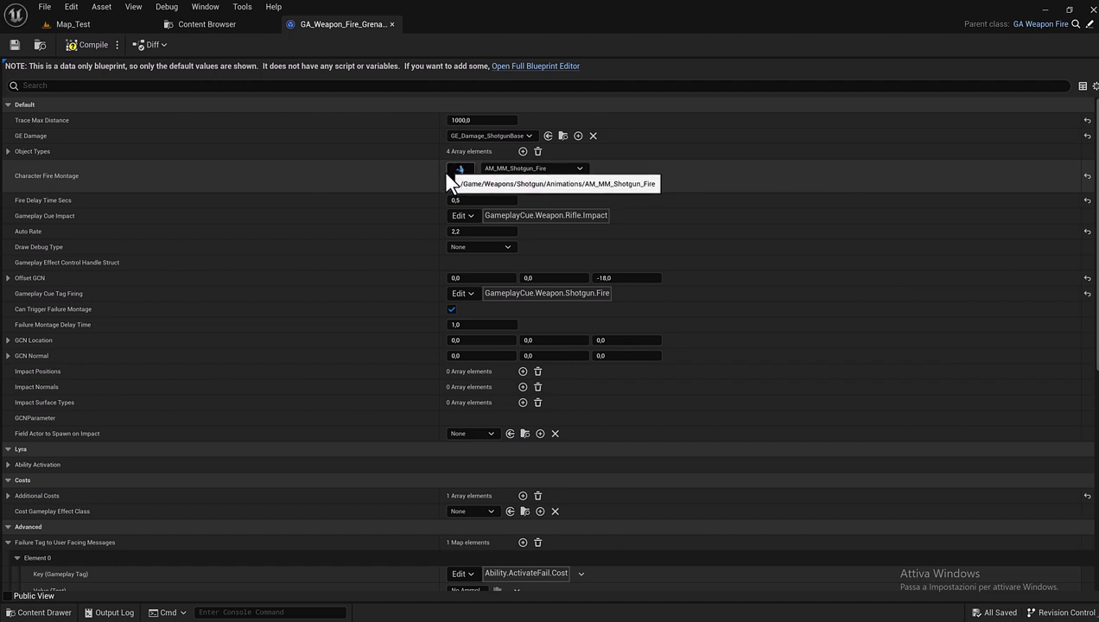
scroll(420, 177, "down", 1)
scroll(412, 182, "down", 3)
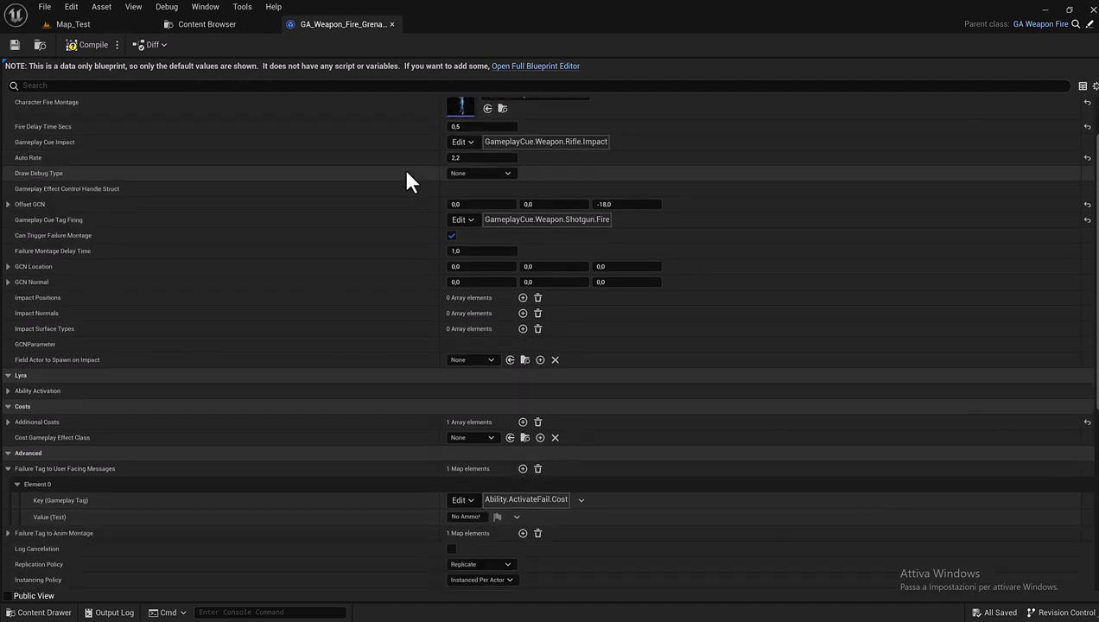
scroll(407, 179, "down", 2)
scroll(408, 179, "down", 3)
scroll(406, 182, "down", 4)
scroll(404, 182, "down", 4)
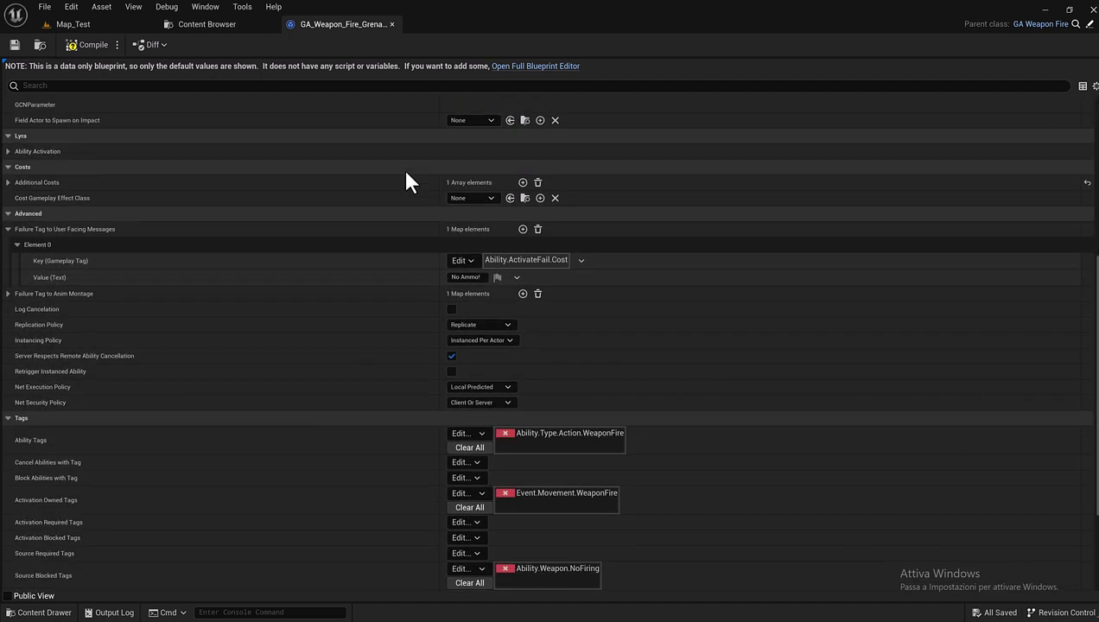
scroll(405, 182, "down", 7)
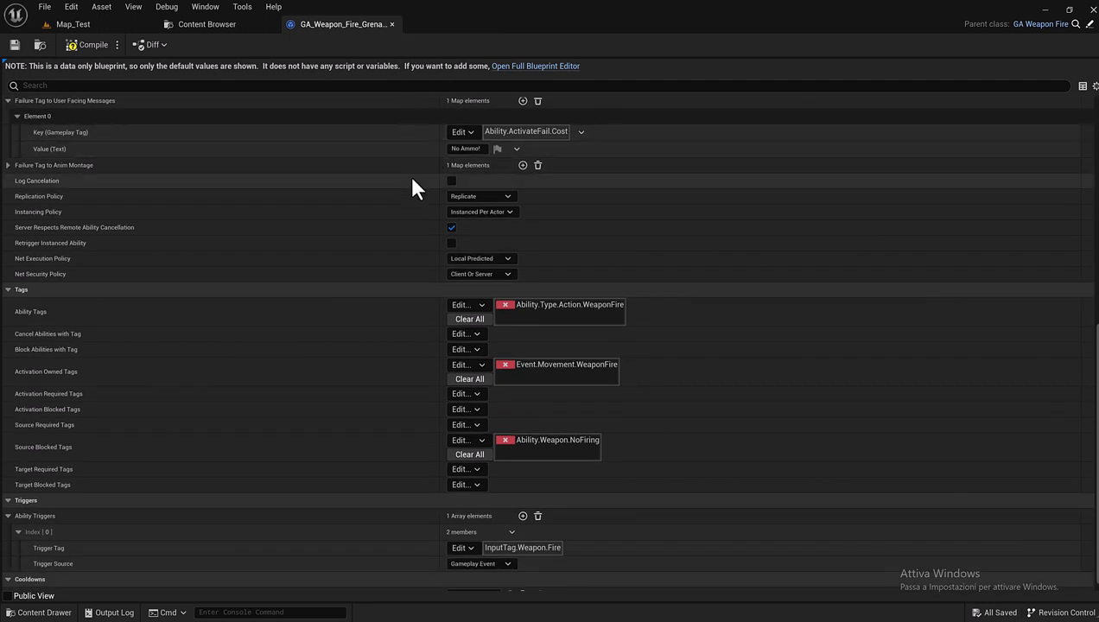
scroll(409, 182, "down", 1)
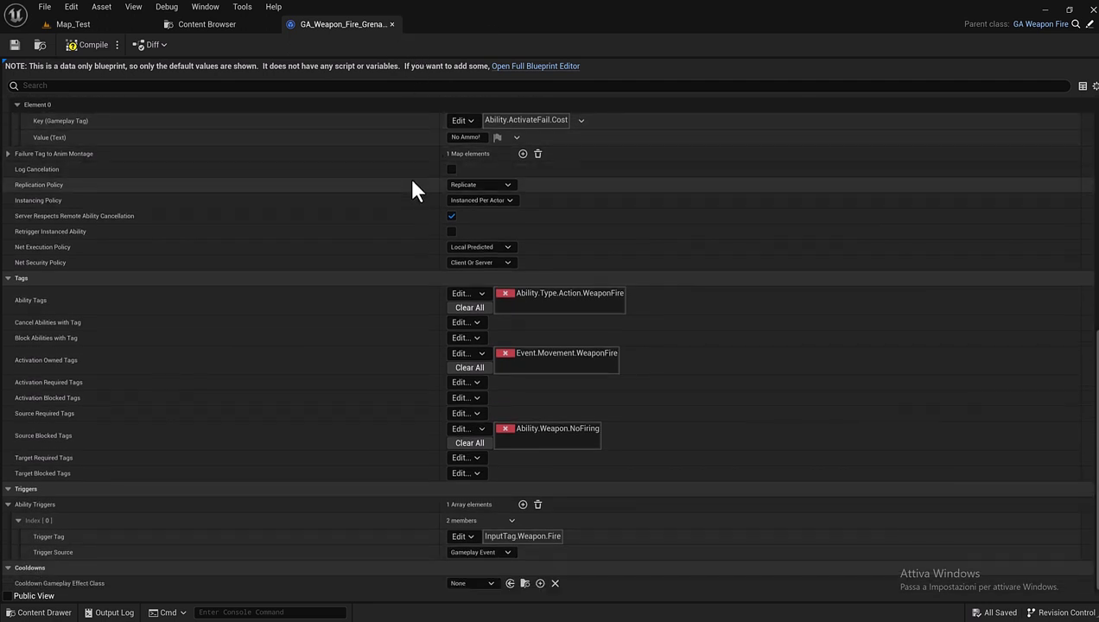
left_click(392, 24)
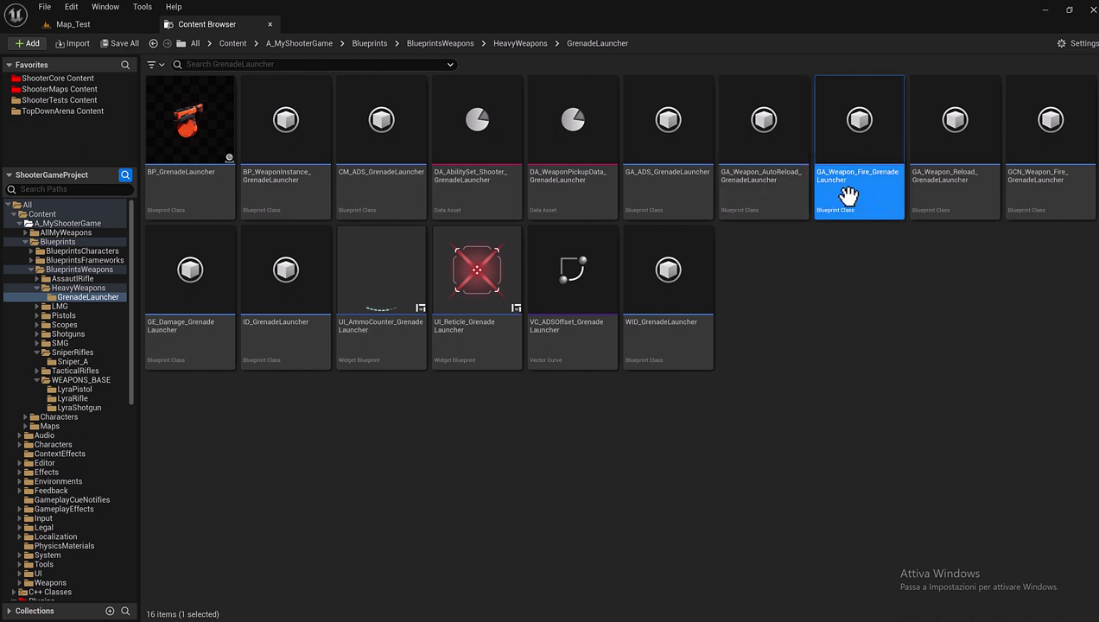
Delete GA_Weapon_Fire_GrenadeLauncher and confirm in the Delete Assets dialog
mouse_move(841, 210)
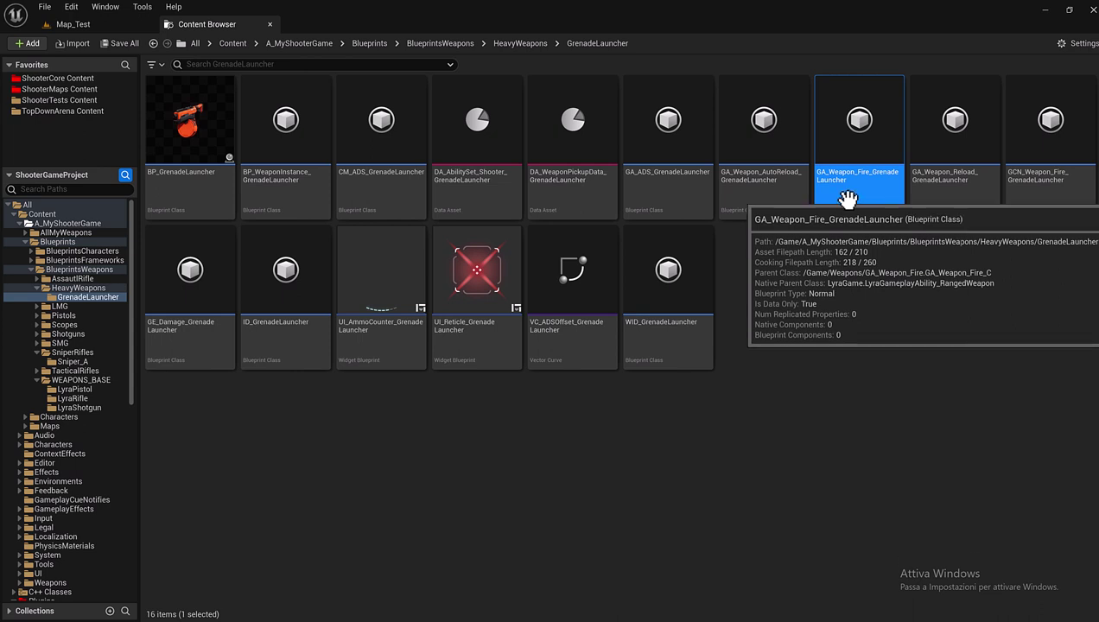
right_click(847, 200)
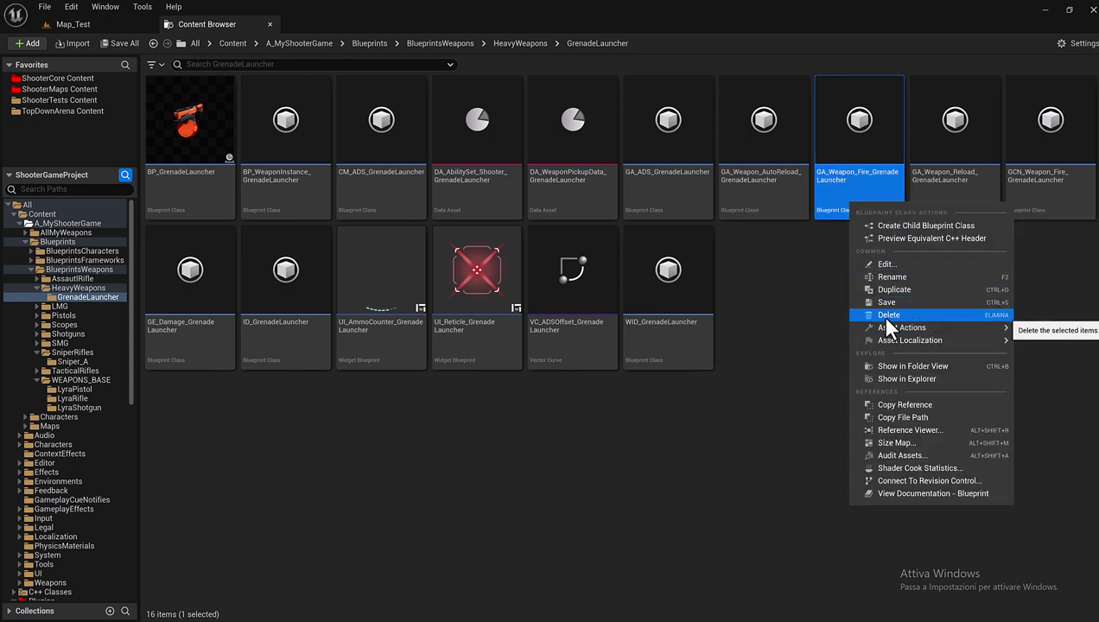
left_click(846, 179)
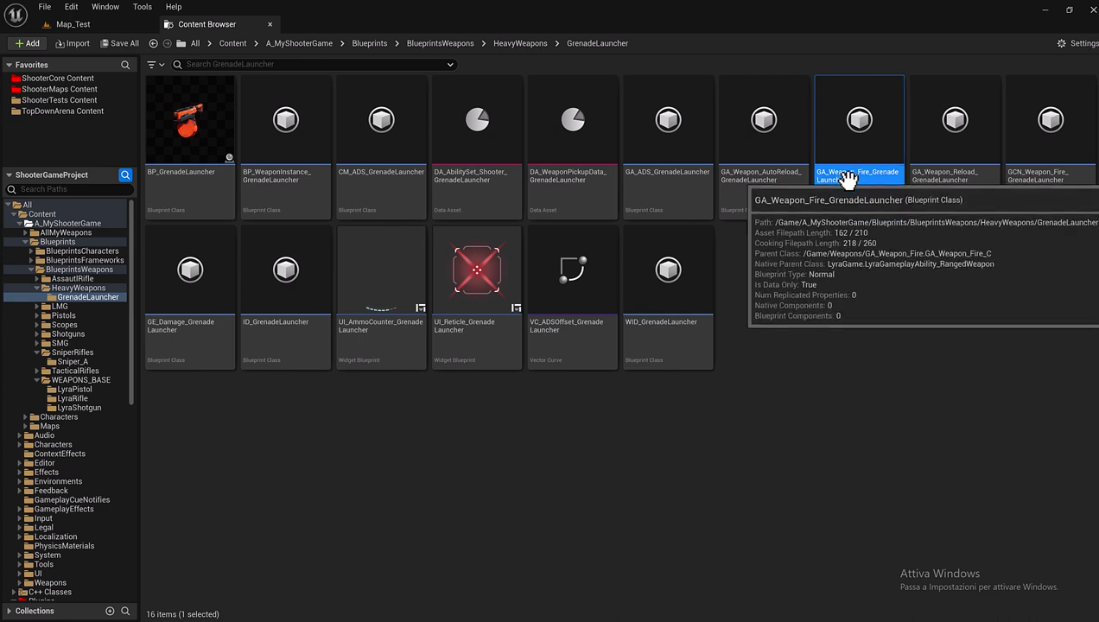
left_click(846, 179)
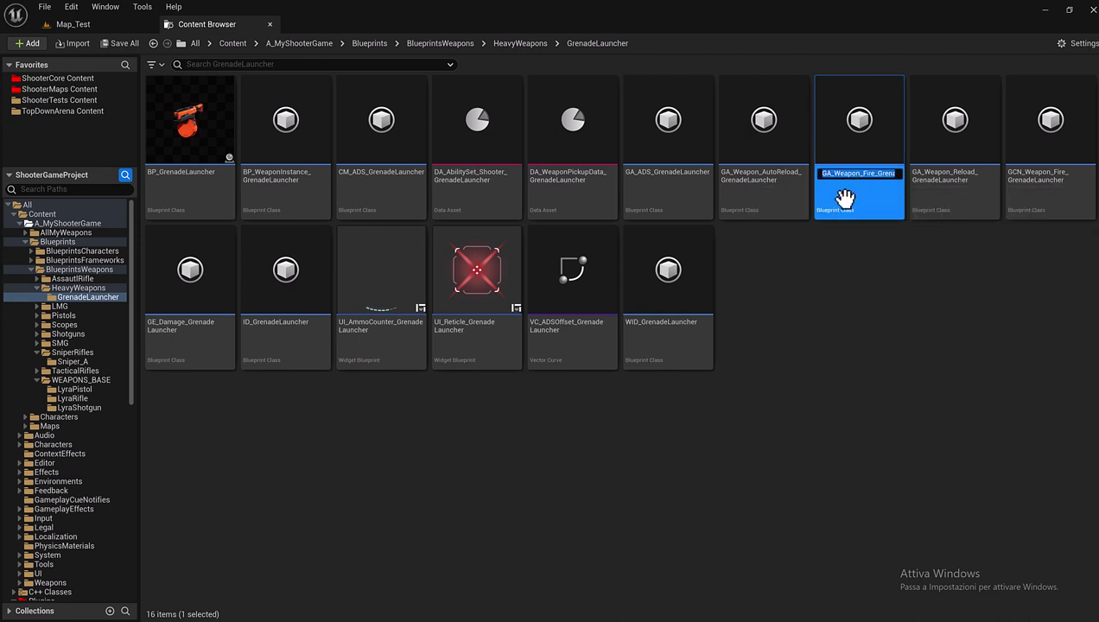
left_click(849, 227)
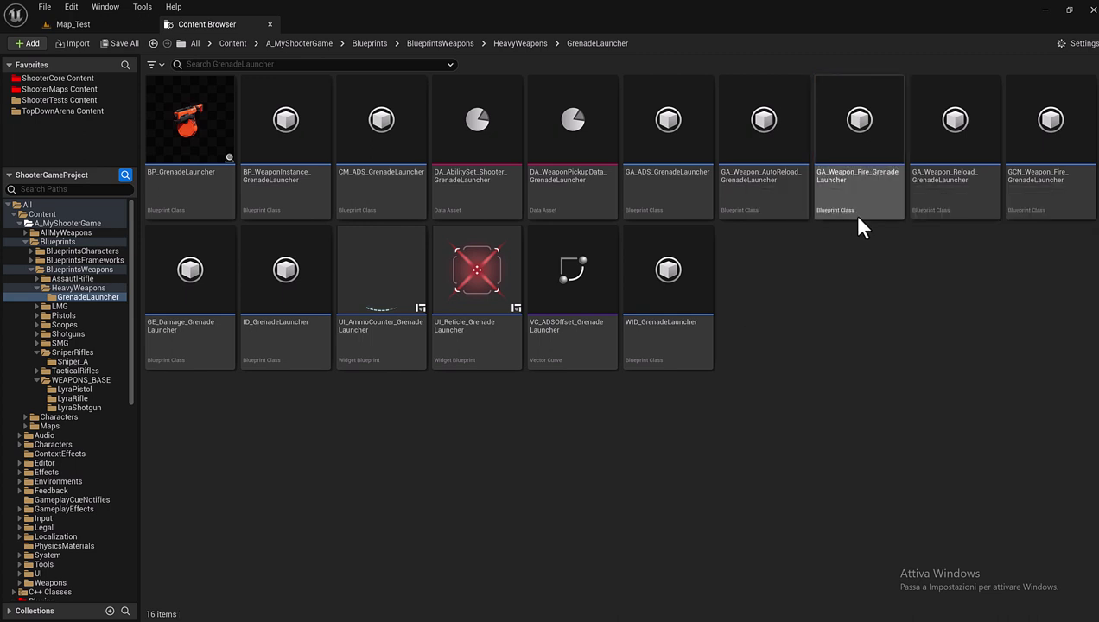
right_click(856, 183)
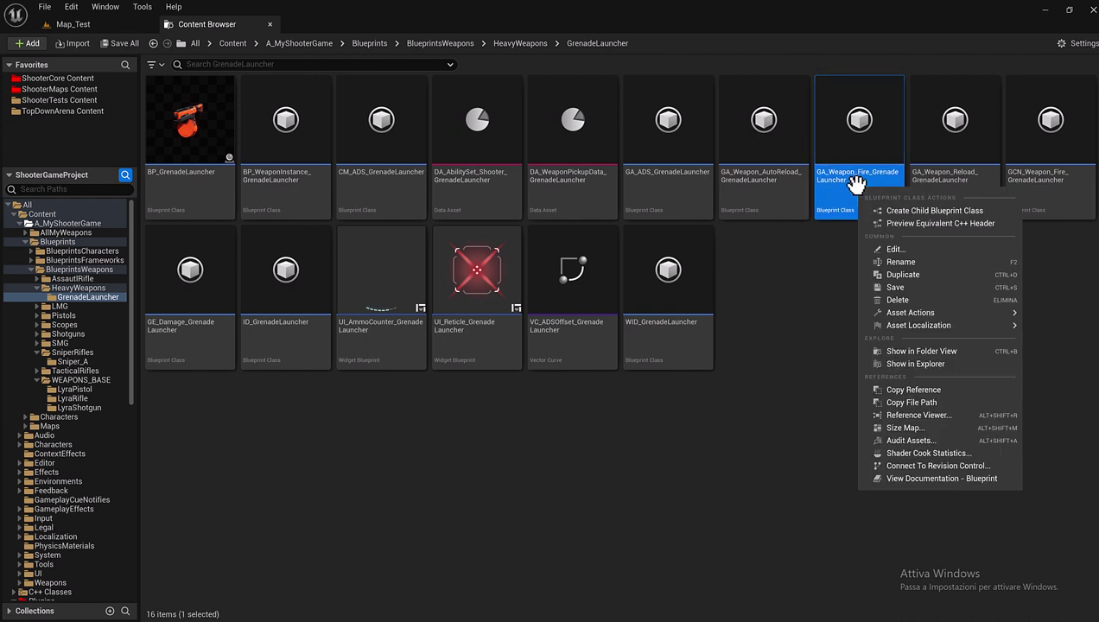
left_click(903, 300)
left_click(518, 503)
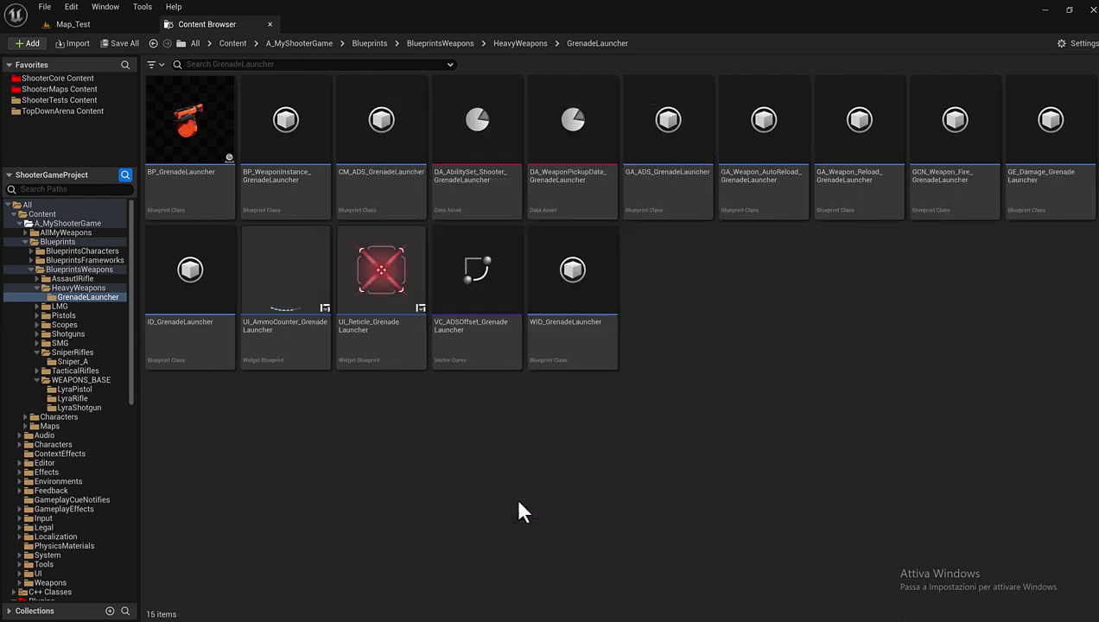
Go to Plugins > ShooterCore Content > Weapons and open the NetShooter_PROTO folder
scroll(87, 266, "down", 5)
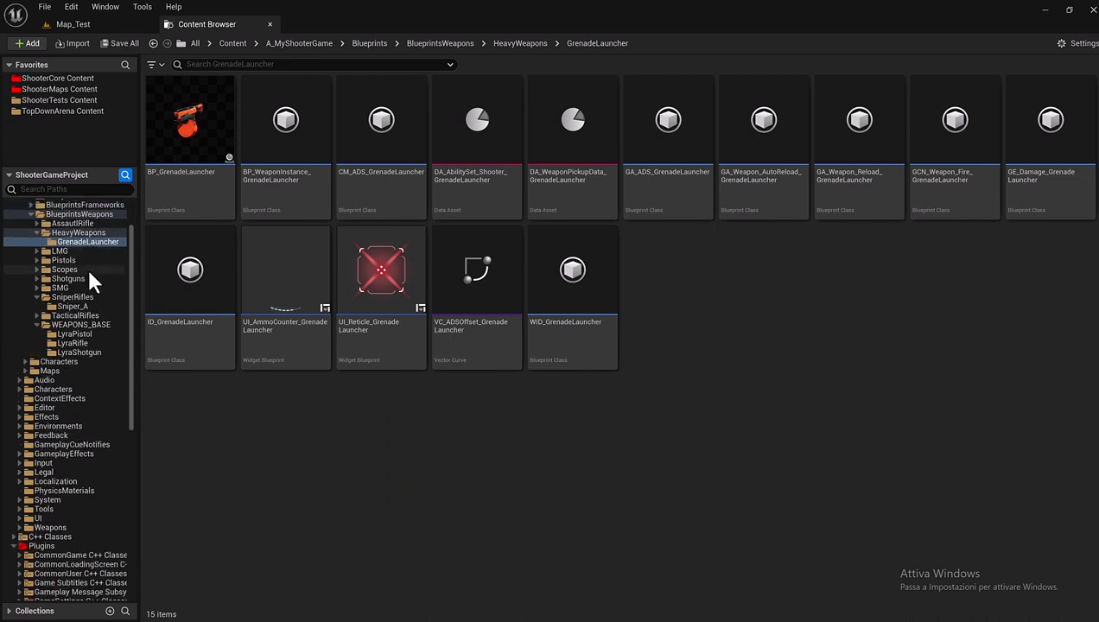
scroll(92, 274, "down", 3)
scroll(96, 272, "down", 2)
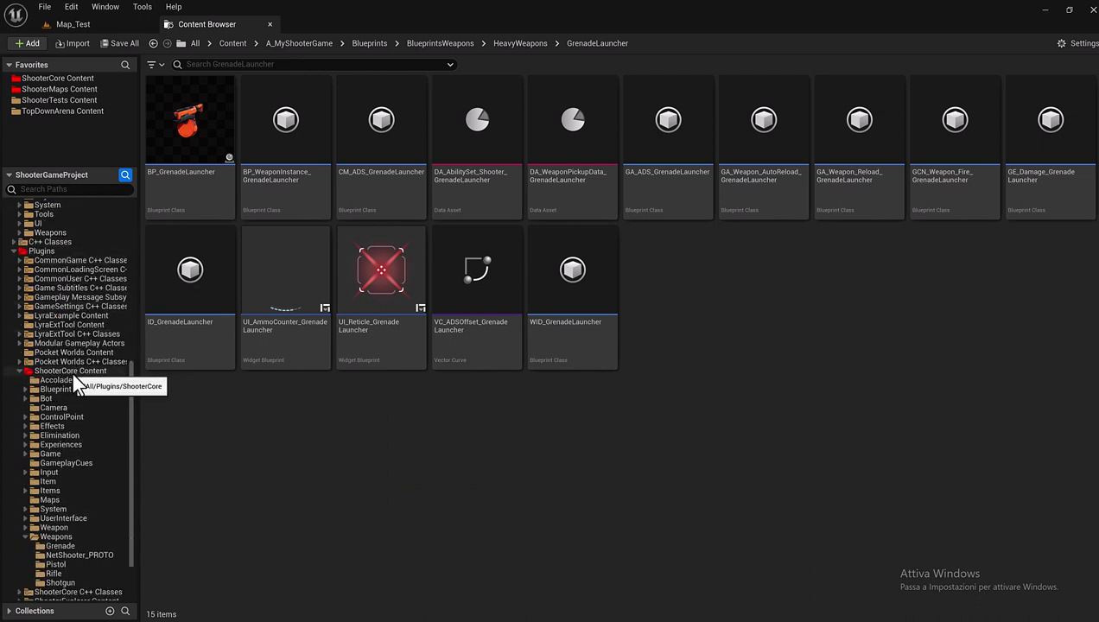
scroll(70, 372, "down", 2)
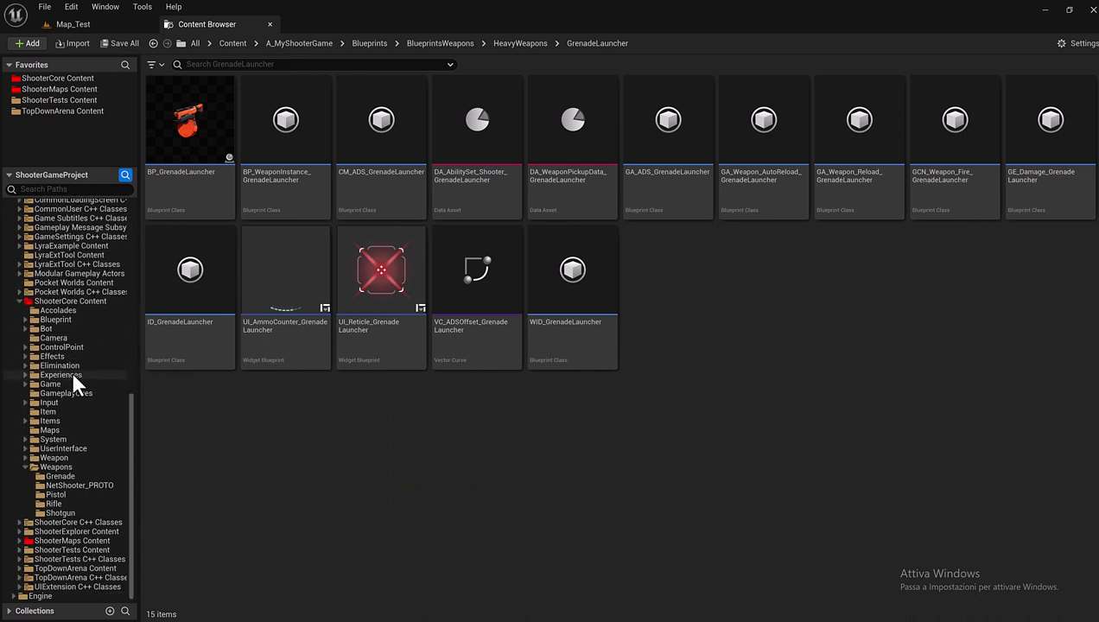
left_click(68, 467)
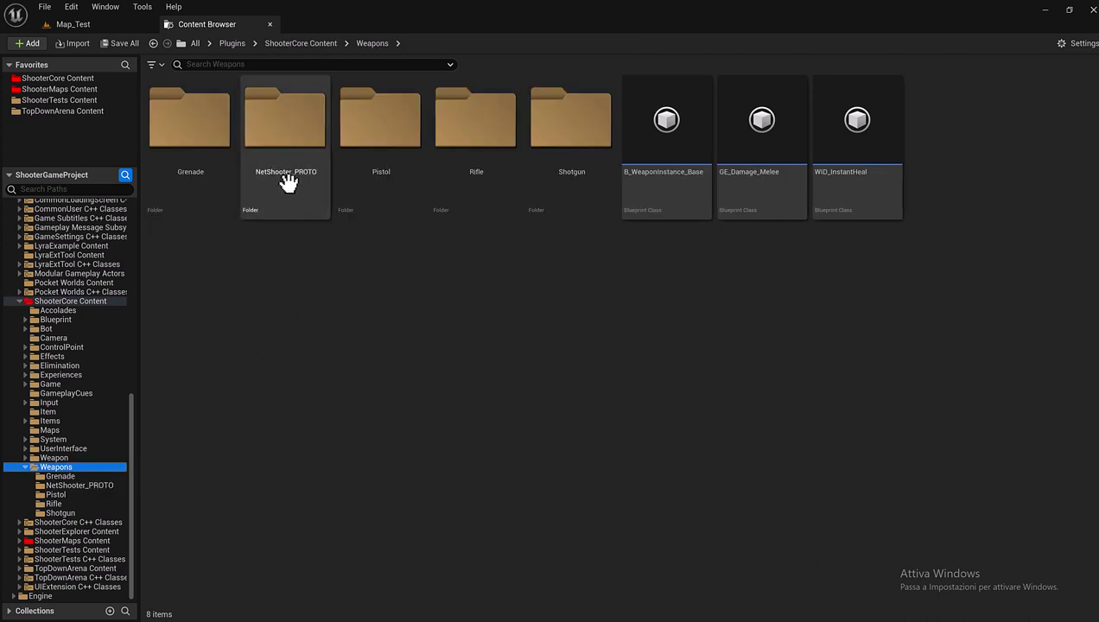
double_click(290, 186)
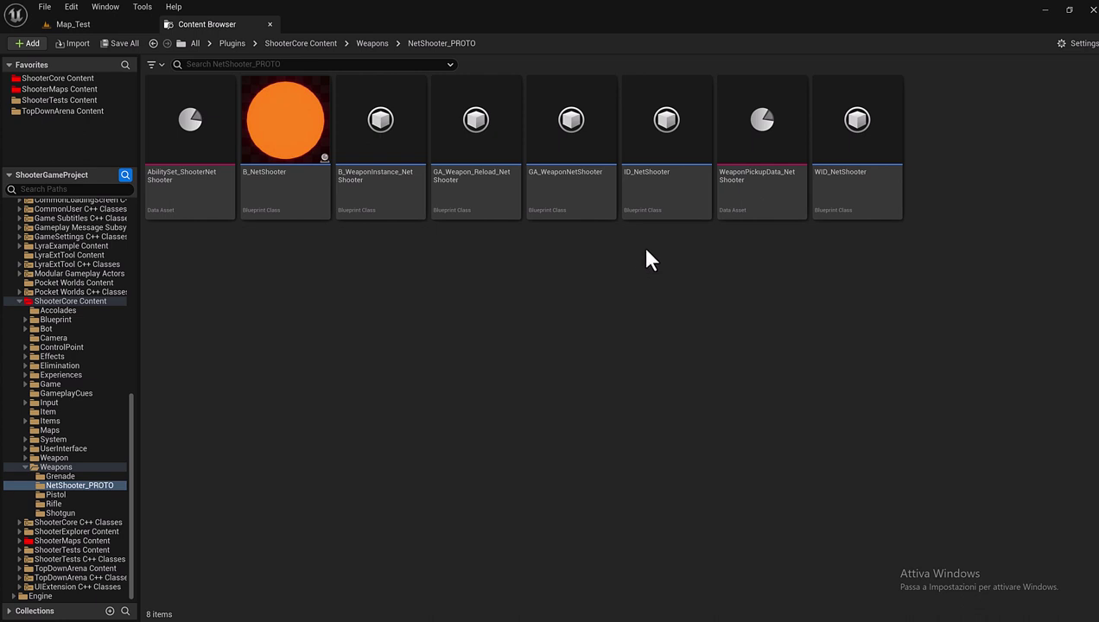
Open GA_WeaponNetShooter and pan its Event Graph toward the SpawnActor node
double_click(558, 184)
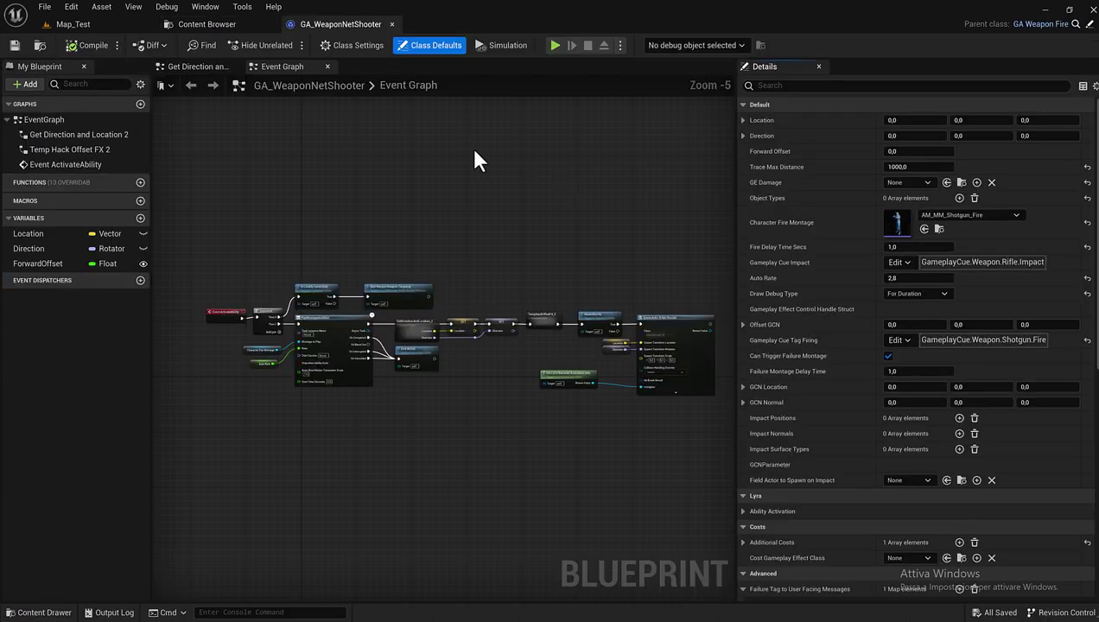
scroll(426, 240, "down", 1)
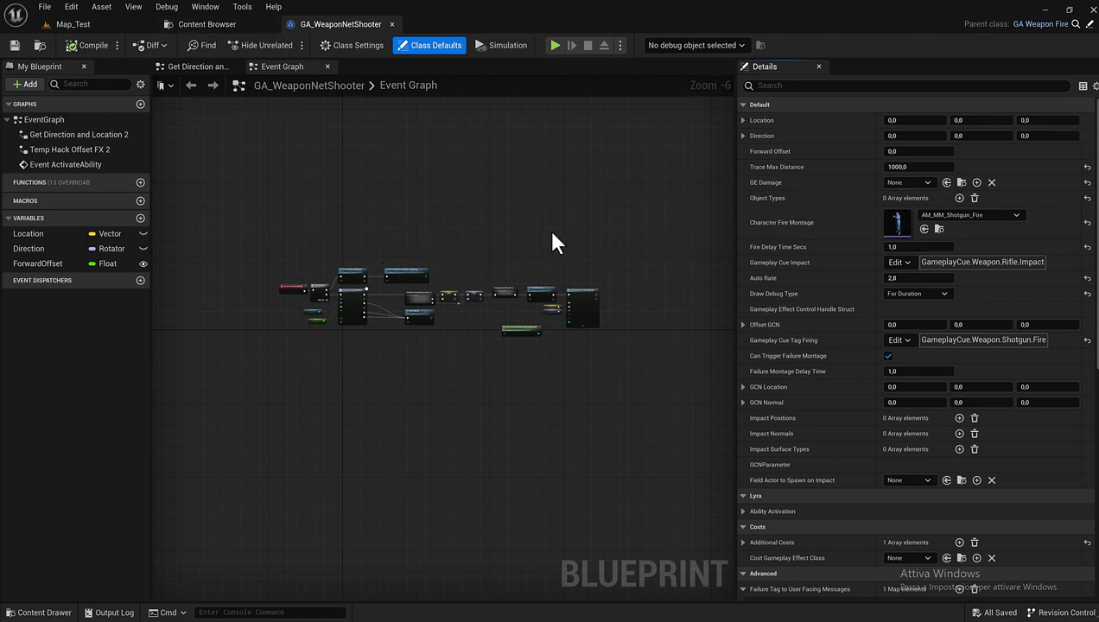
scroll(369, 266, "up", 1)
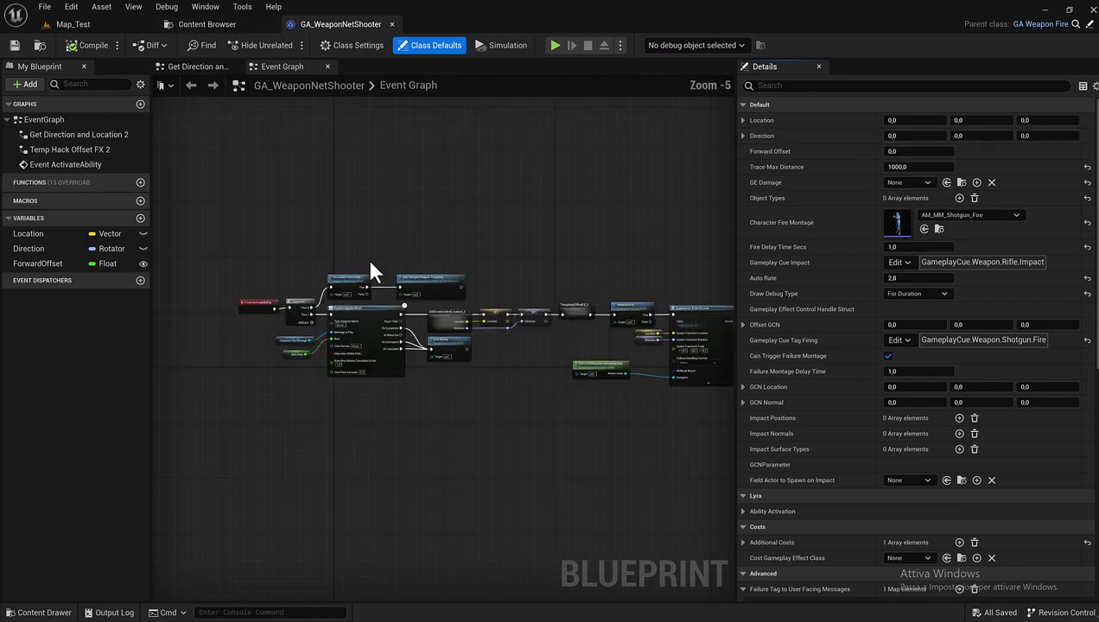
scroll(491, 282, "up", 1)
scroll(377, 259, "up", 2)
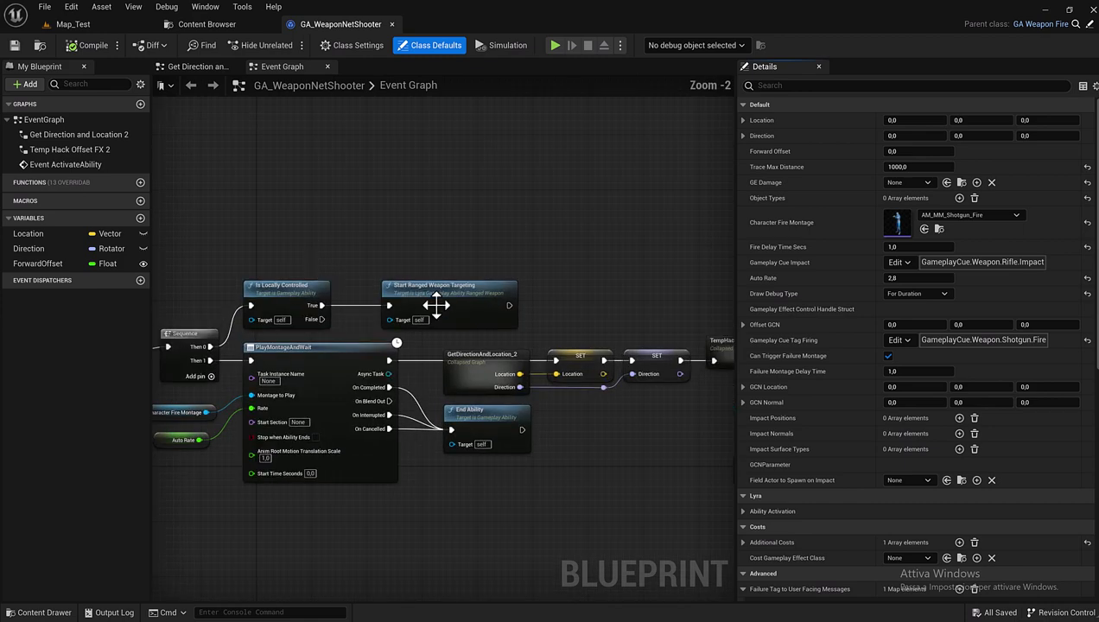
scroll(427, 302, "down", 4)
scroll(298, 297, "up", 3)
scroll(248, 306, "up", 3)
mouse_move(253, 309)
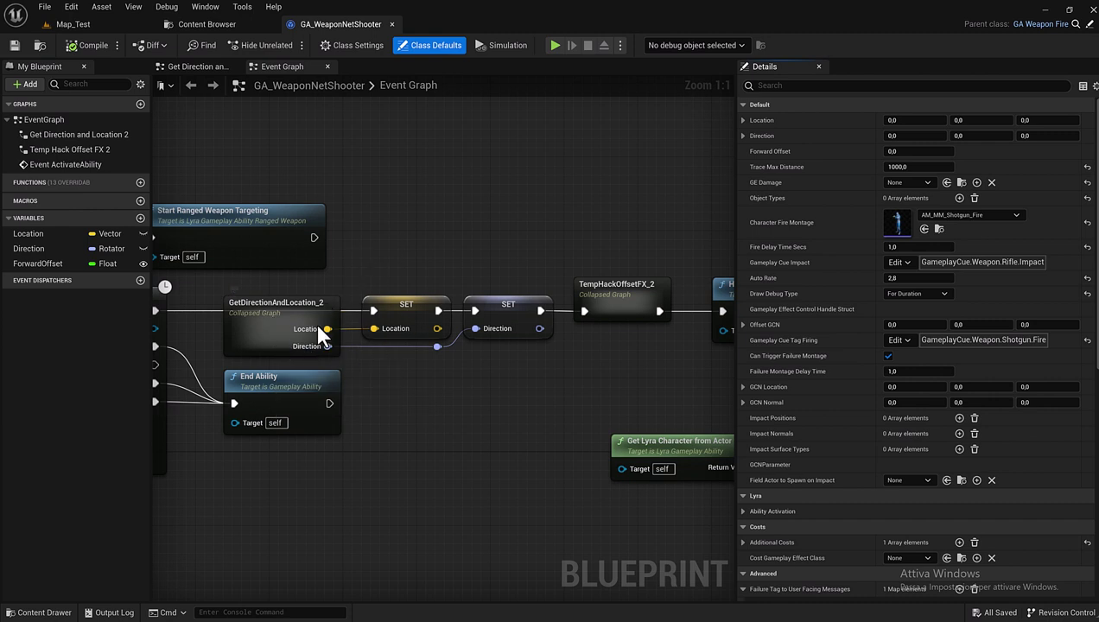
scroll(242, 337, "down", 1)
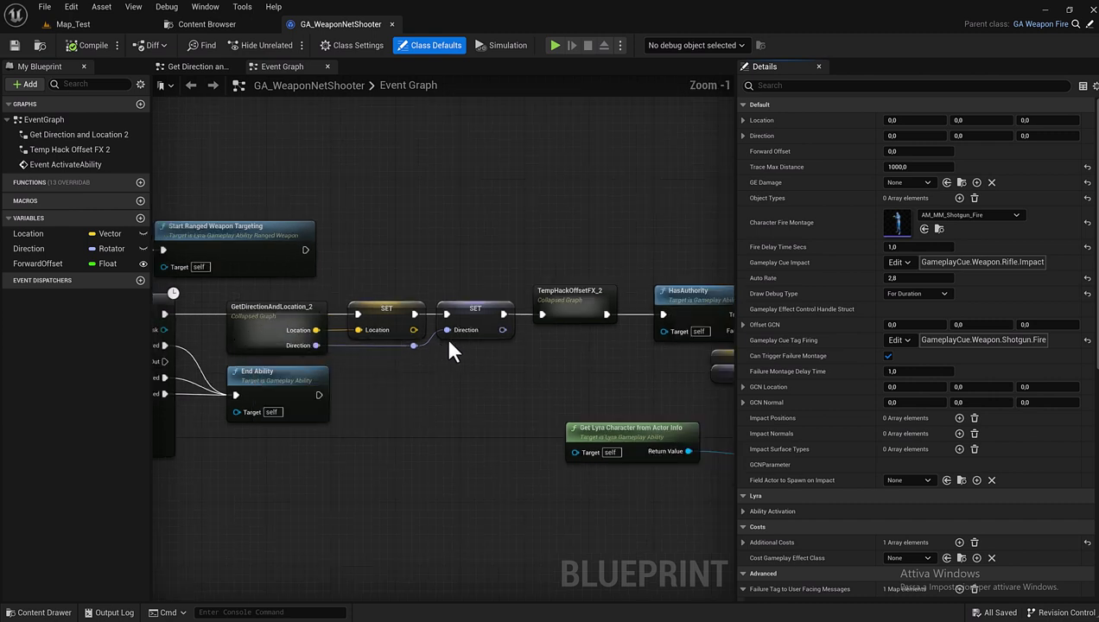
right_click_drag(388, 360, 206, 368)
right_click_drag(393, 357, 223, 342)
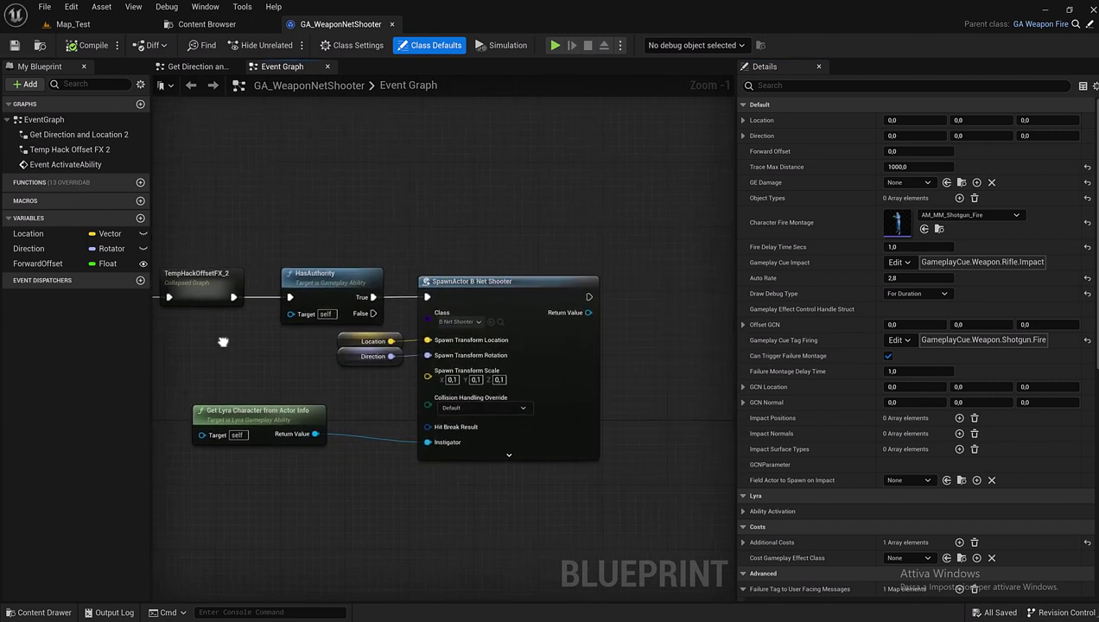
scroll(416, 316, "up", 1)
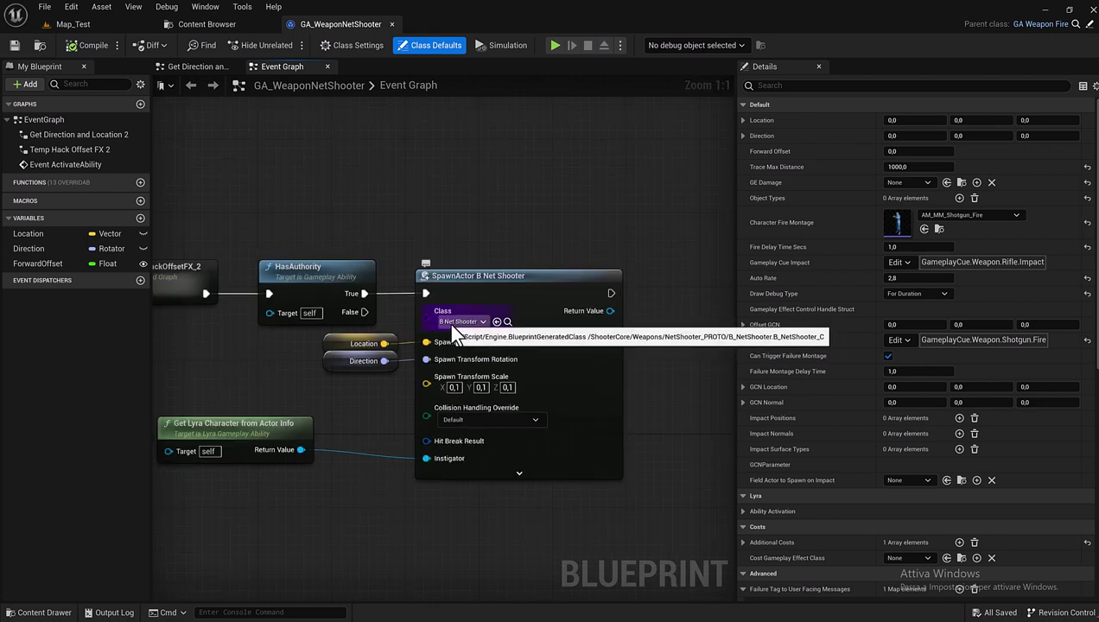
Reopen GA_WeaponNetShooter, widen the graph, and select the SpawnActor B Net Shooter node
left_click(222, 32)
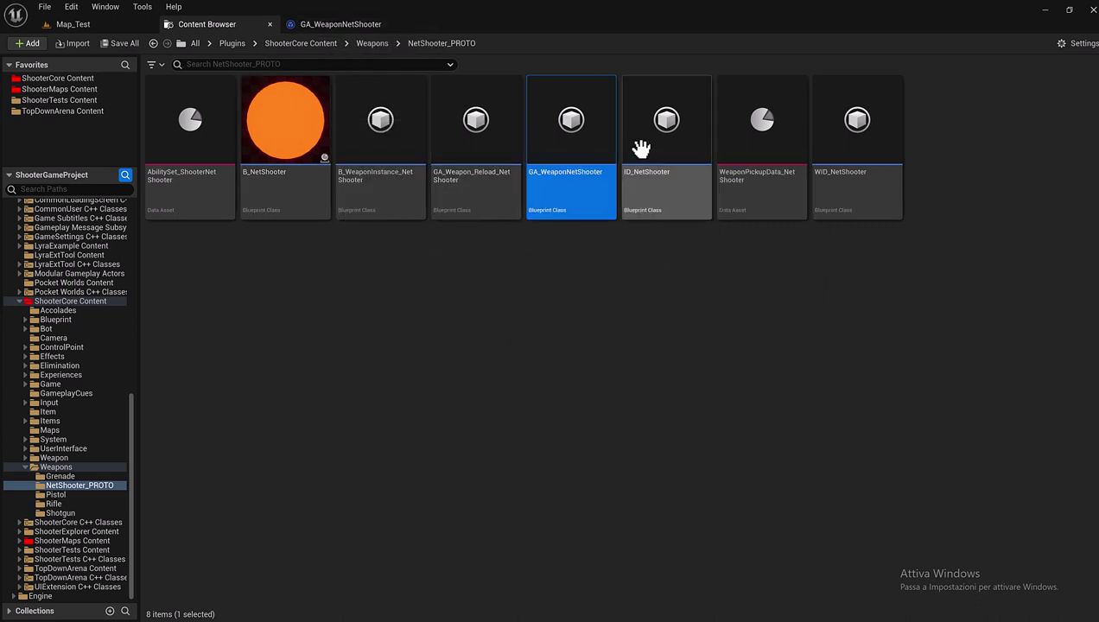
double_click(586, 189)
scroll(380, 220, "down", 1)
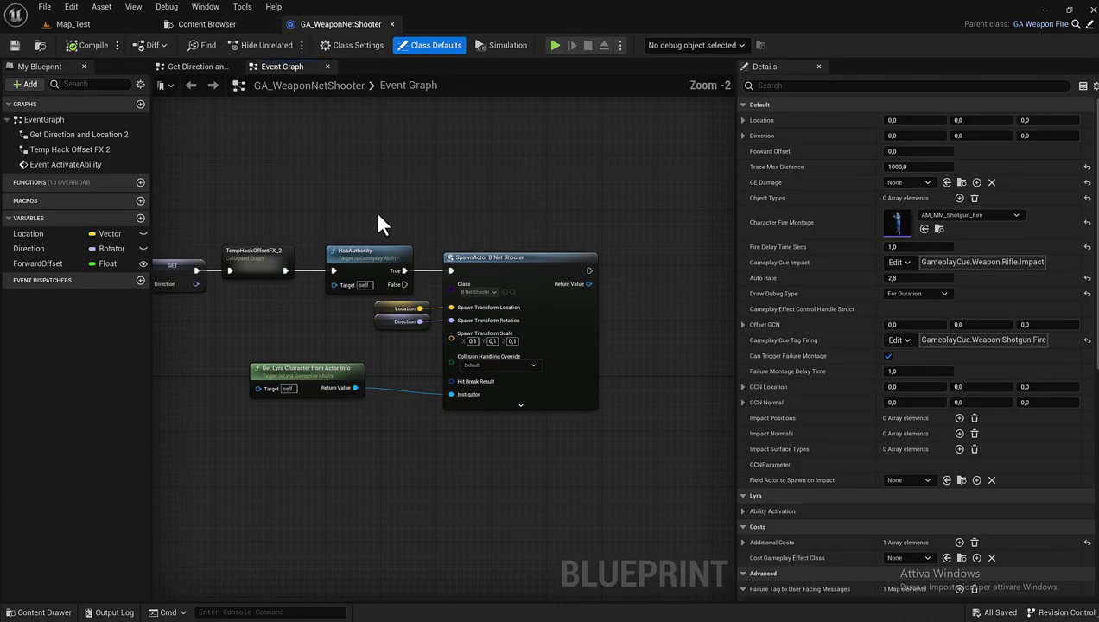
scroll(464, 187, "down", 1)
scroll(633, 205, "down", 1)
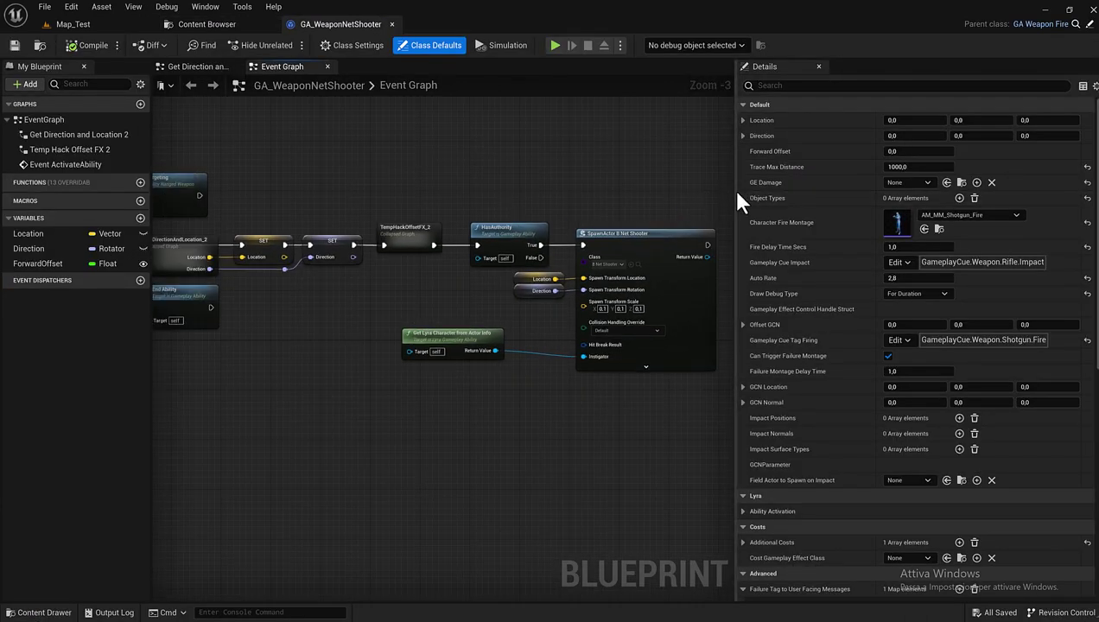
left_click_drag(733, 193, 906, 176)
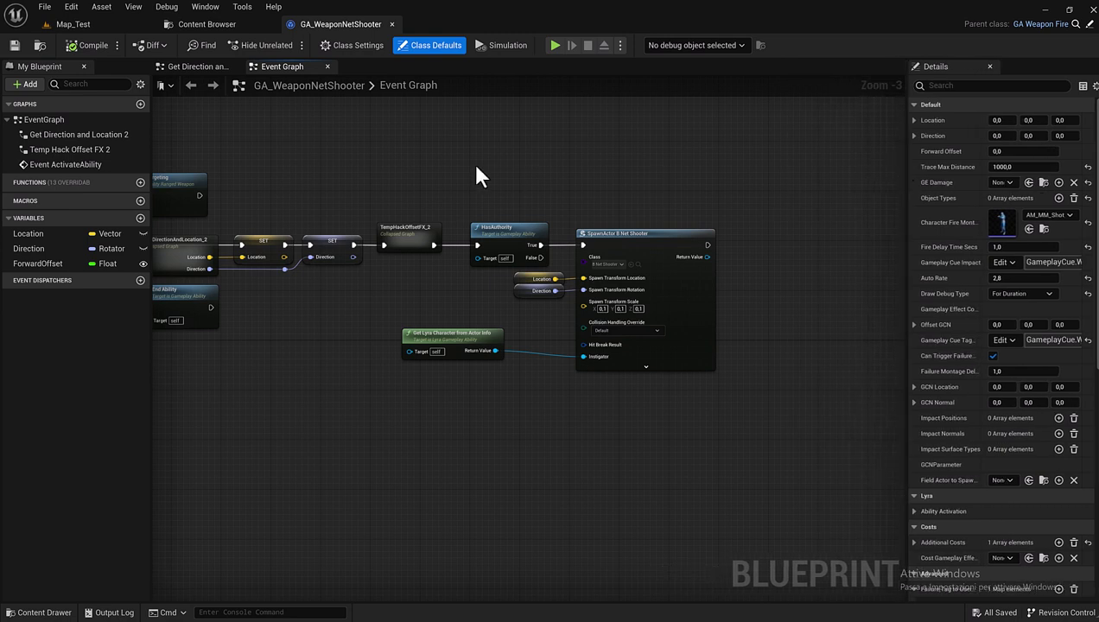
right_click_drag(479, 176, 660, 172)
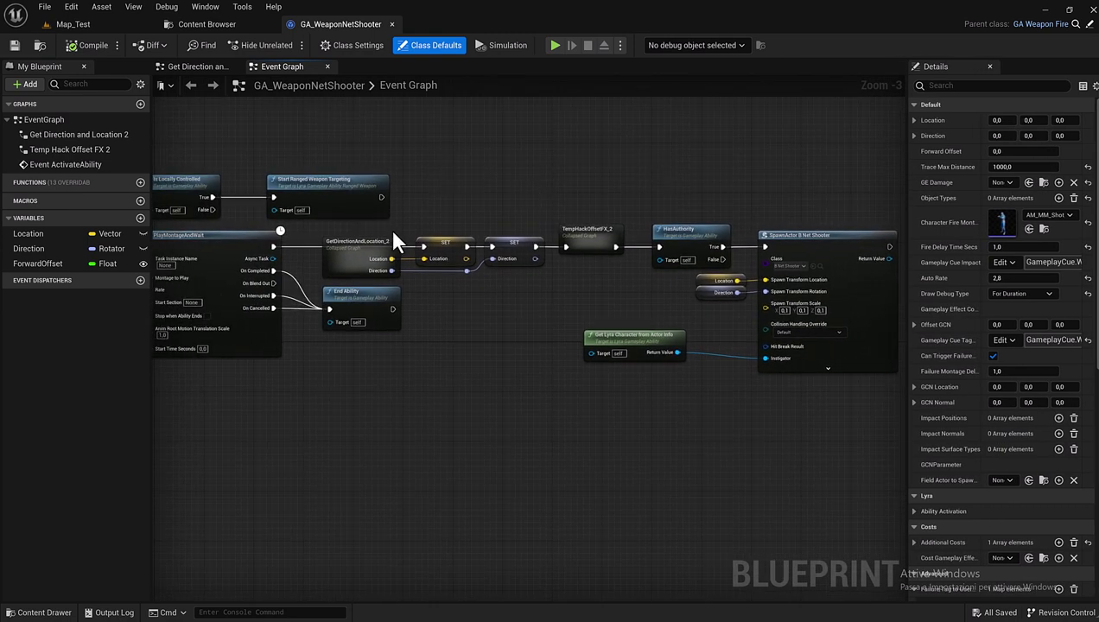
scroll(394, 234, "up", 1)
right_click_drag(344, 238, 525, 221)
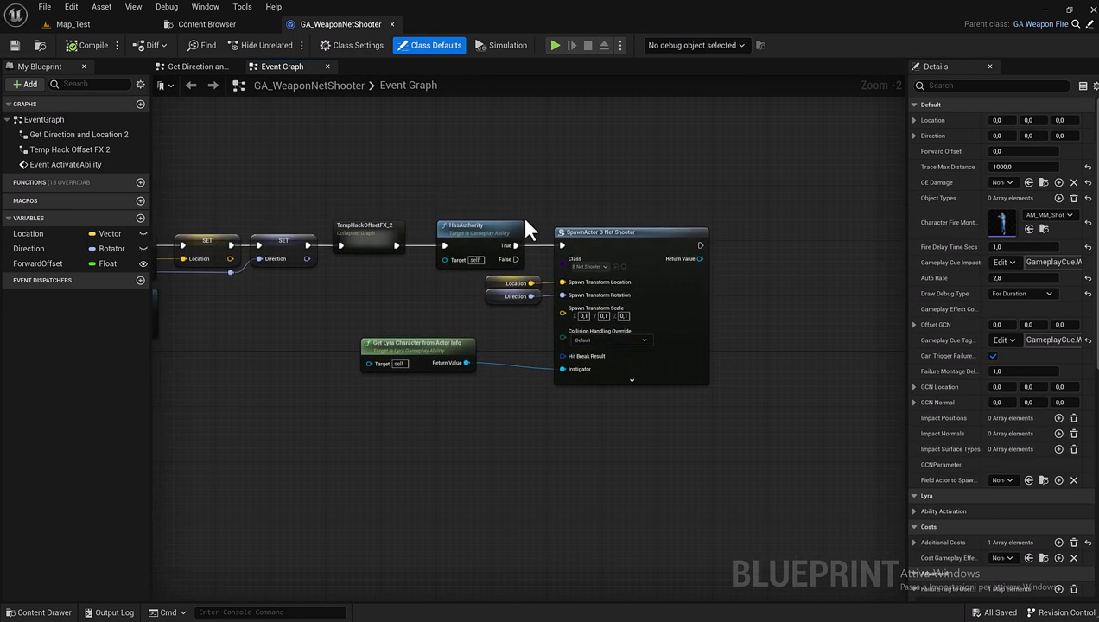
scroll(563, 261, "up", 2)
mouse_move(594, 496)
left_mouse_down()
mouse_move(510, 386)
mouse_move(391, 291)
left_mouse_up()
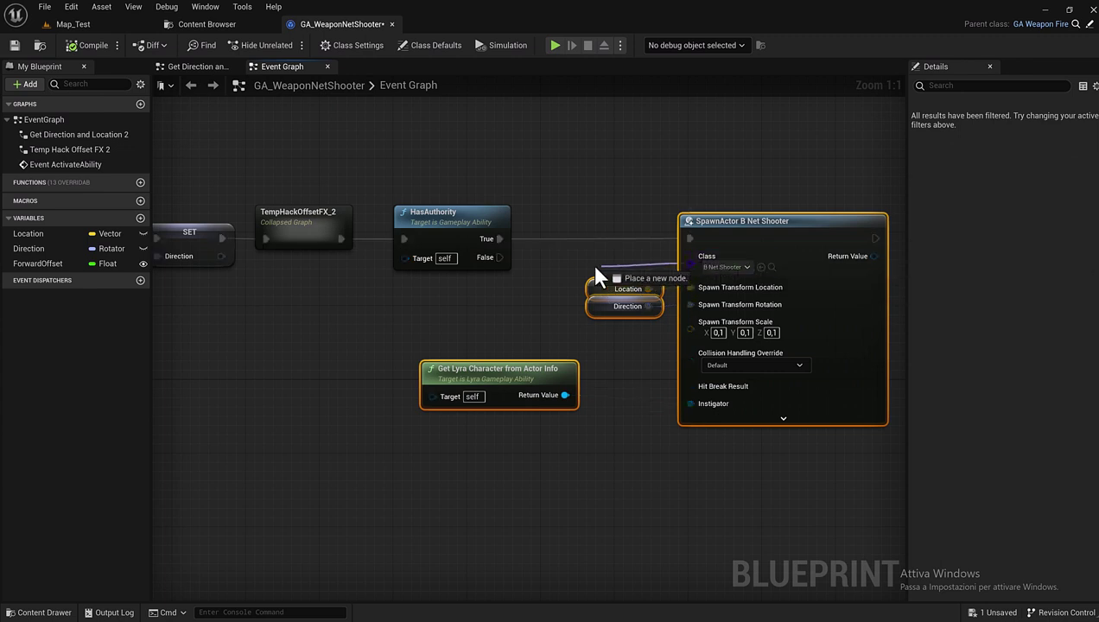
Promote SpawnActor's Class pin to a Projectile variable, compile, and set its B_NetShooter default
left_click_drag(690, 259, 580, 259)
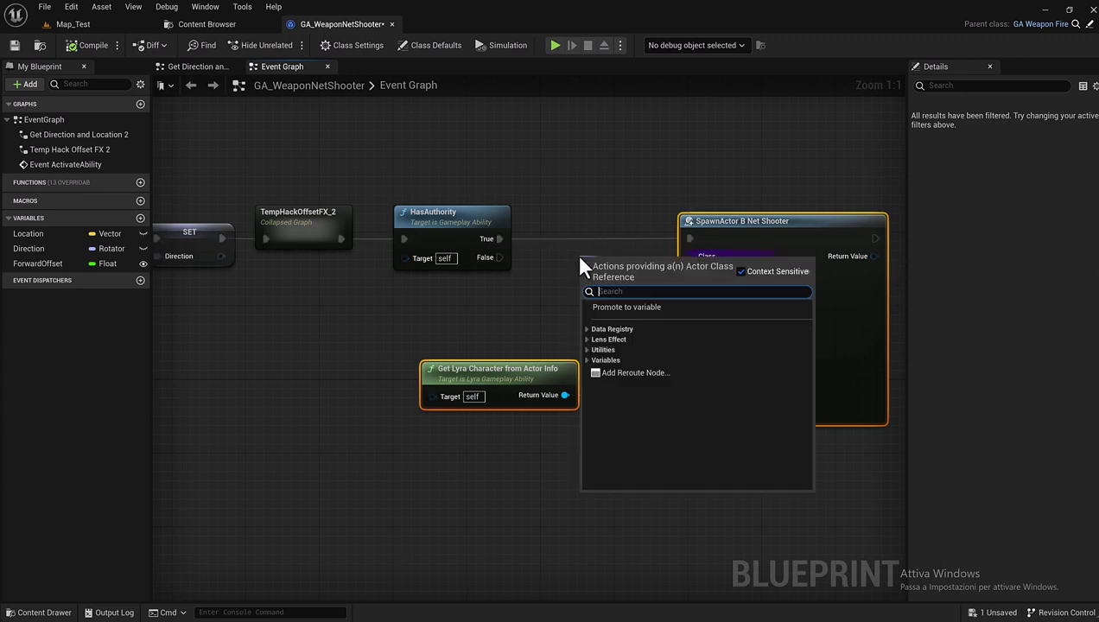
left_click(612, 305)
type("Projectile")
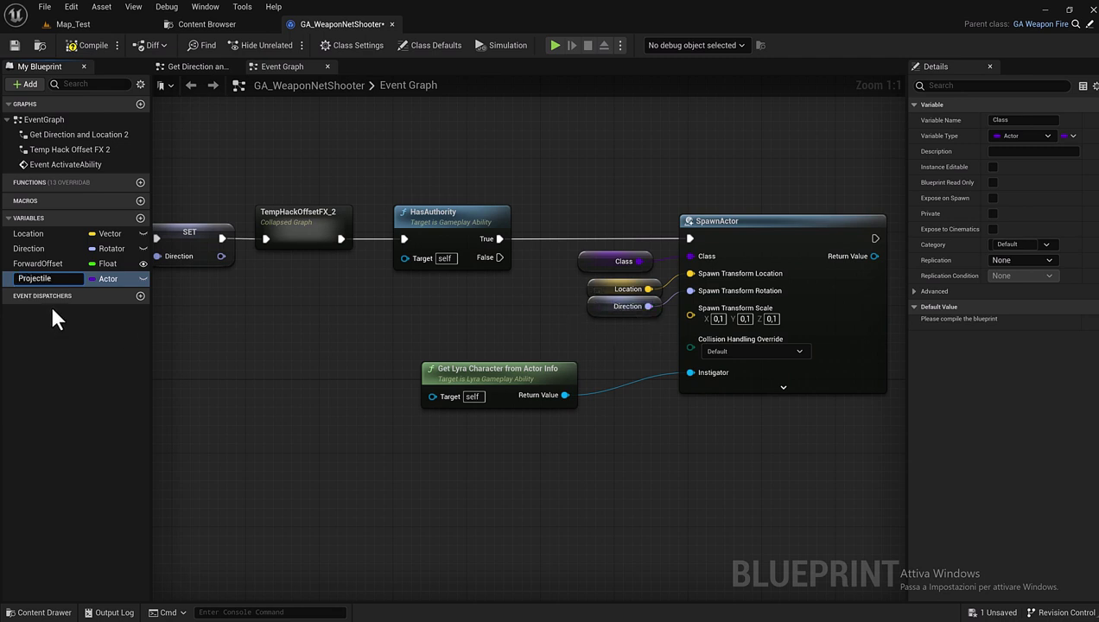
key("Return")
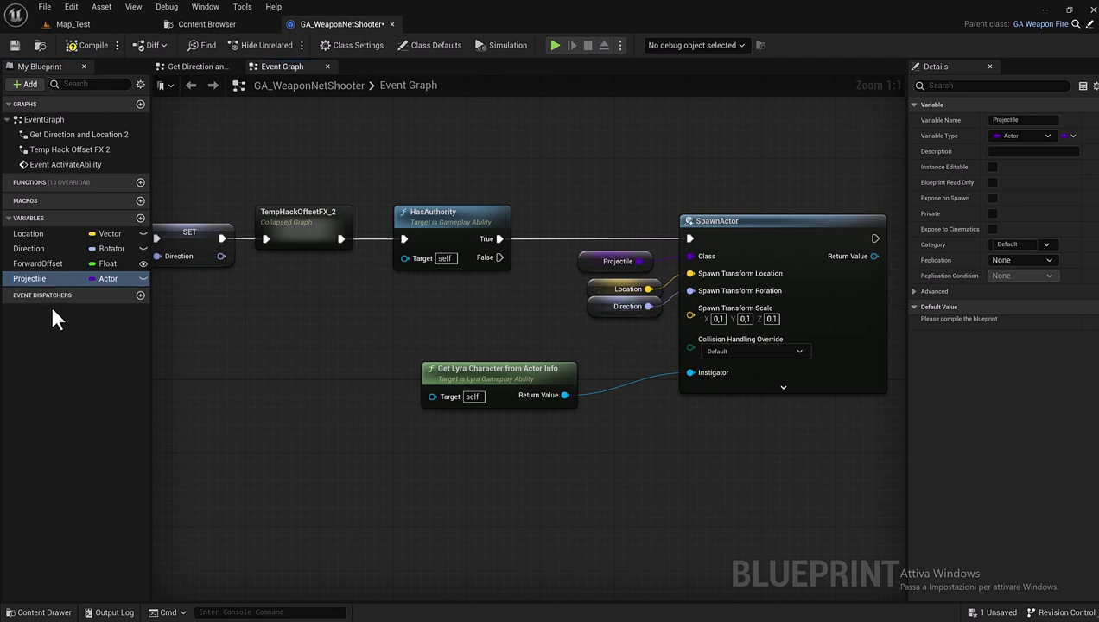
left_click(84, 44)
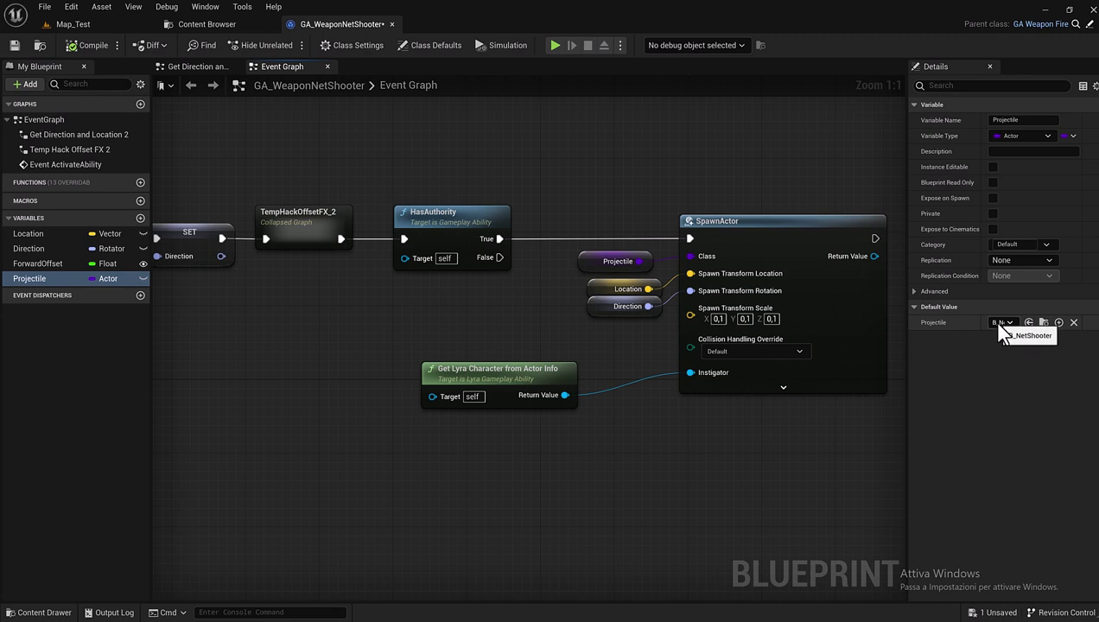
left_click_drag(907, 348, 823, 348)
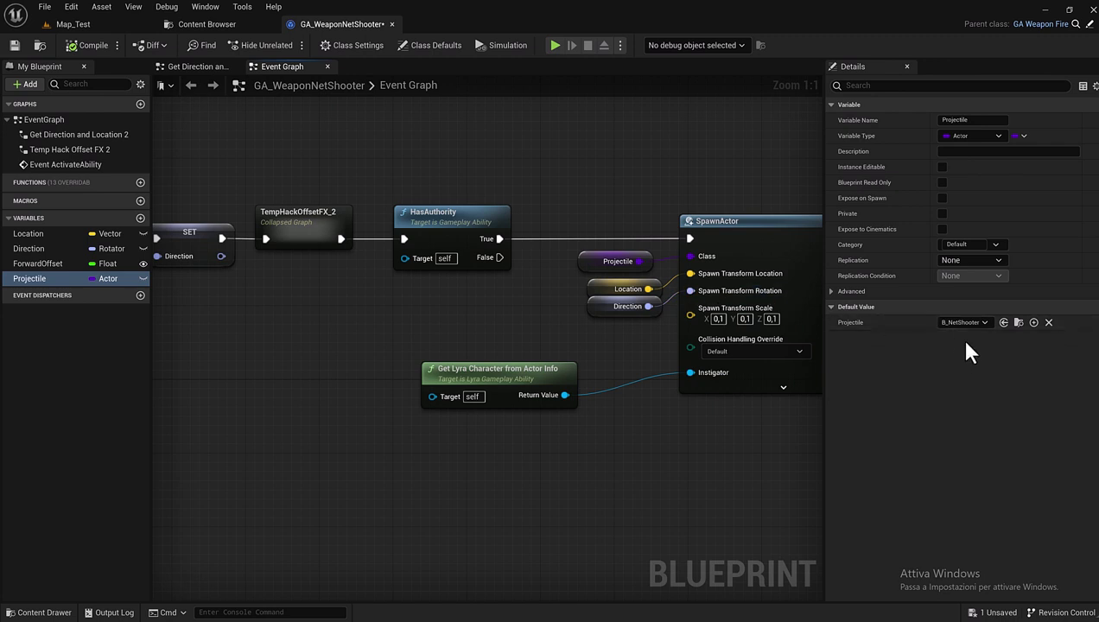
Enable Instance Editable and Expose on Spawn on the Projectile variable
left_click(942, 167)
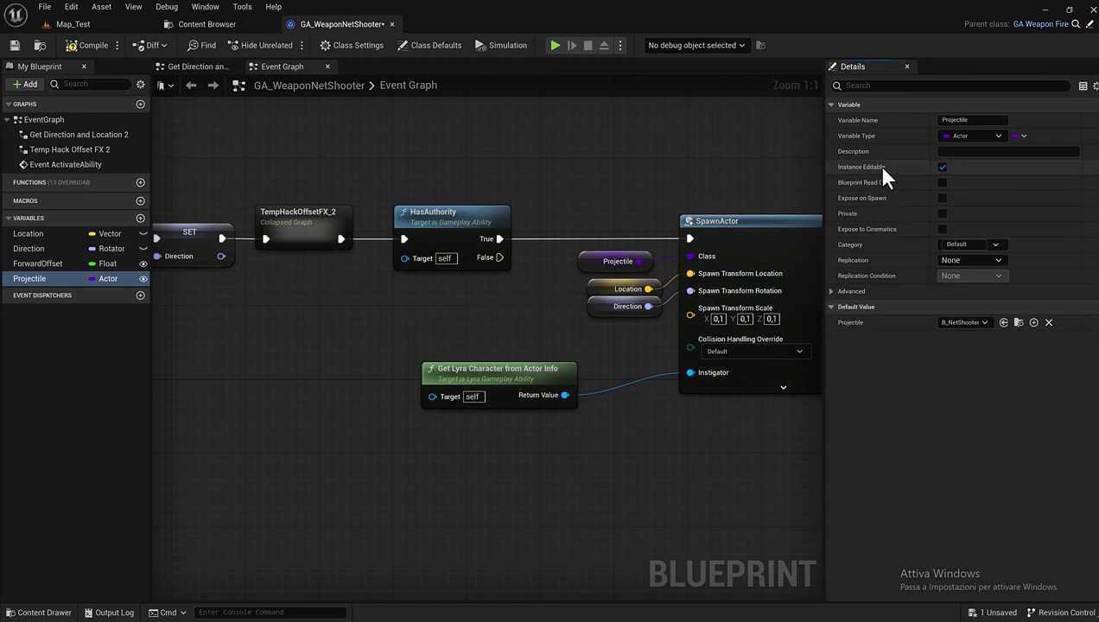
left_click(942, 198)
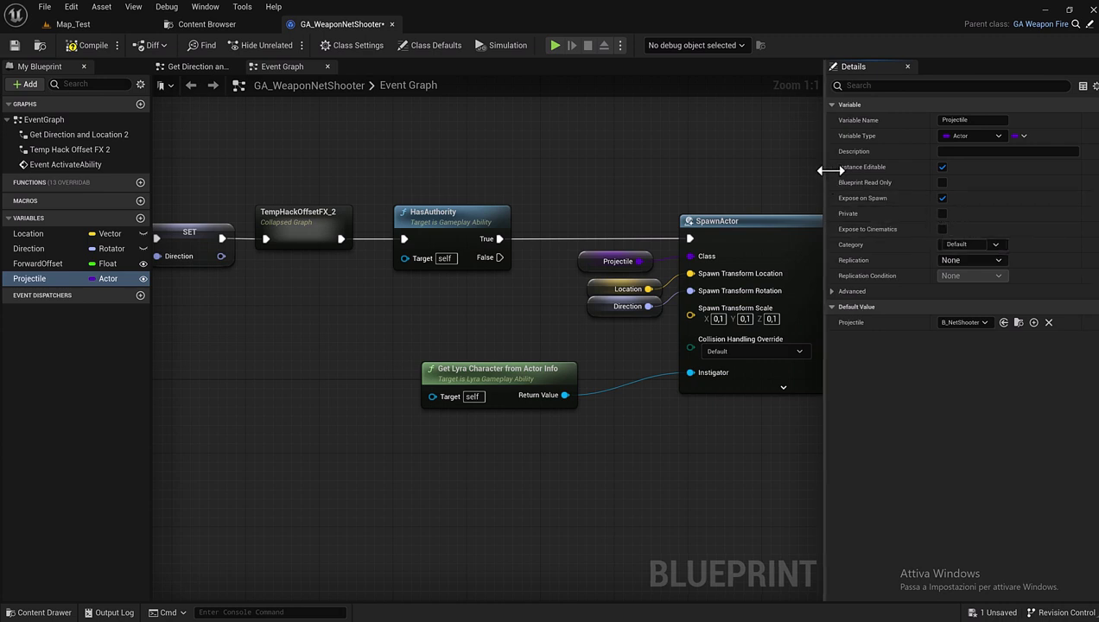
left_click_drag(821, 171, 984, 171)
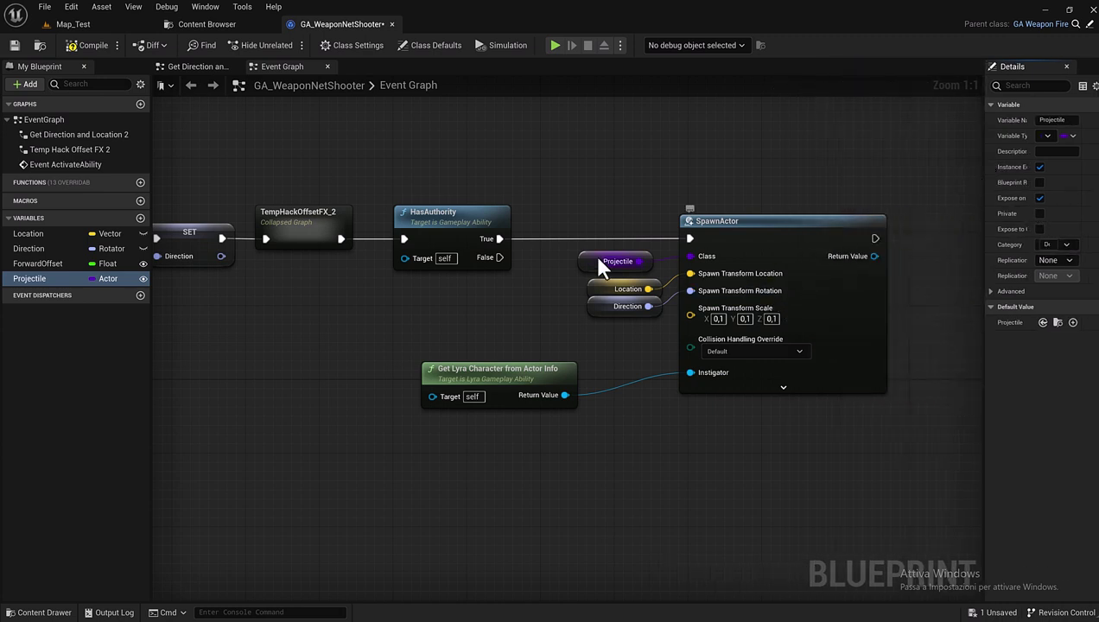
right_click_drag(338, 283, 459, 268)
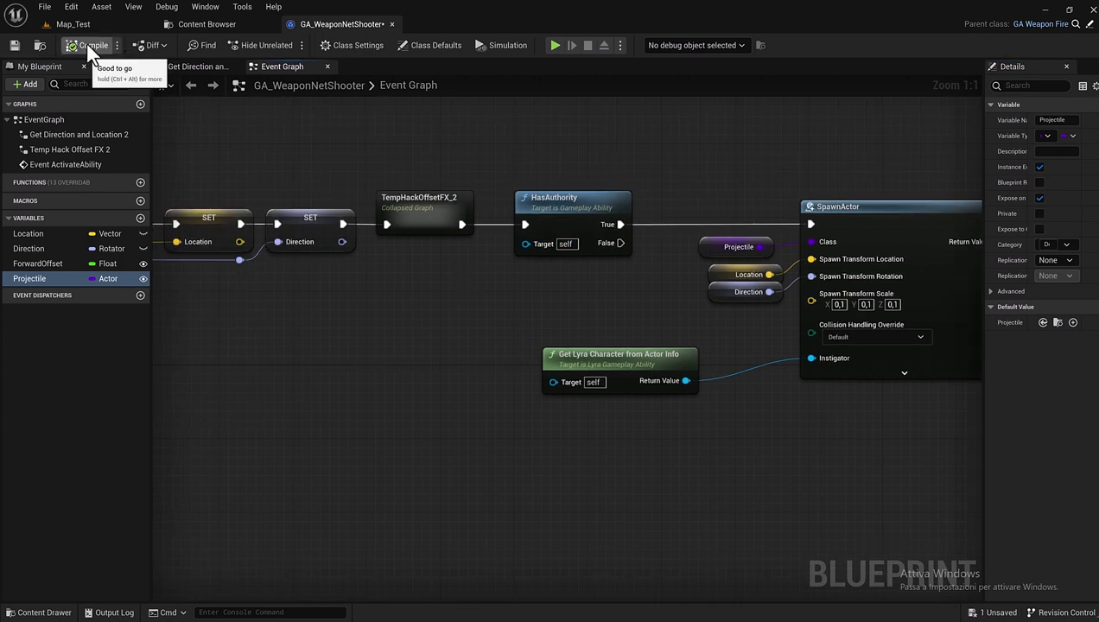
right_click_drag(271, 183, 571, 203)
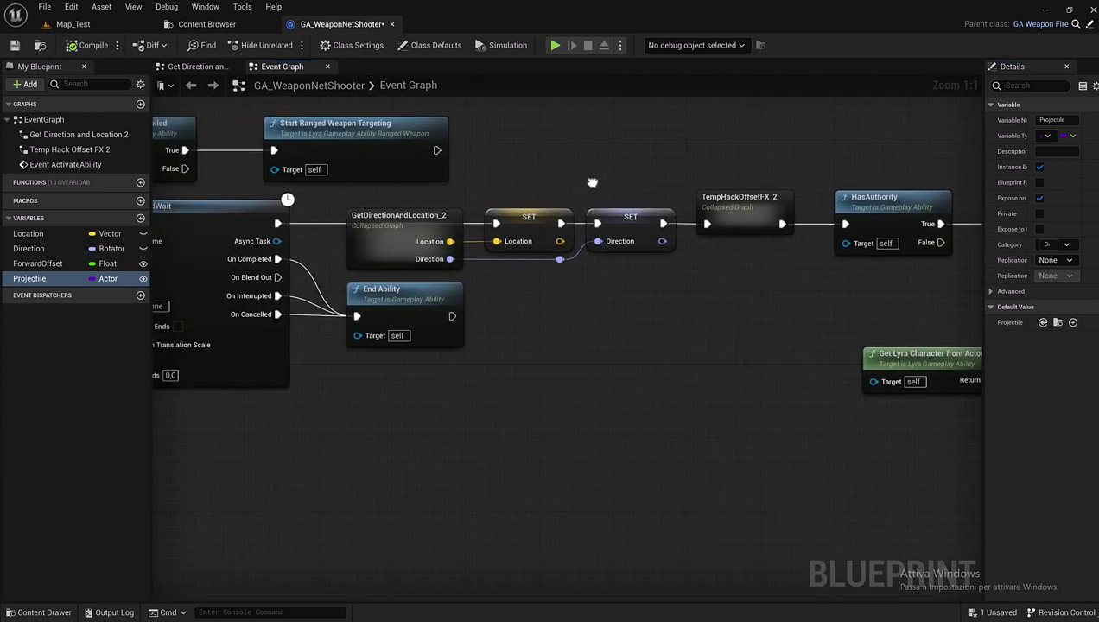
Open the GetDirectionAndLocation_2 collapsed graph and frame its forward-vector, camera and Outputs nodes
double_click(362, 255)
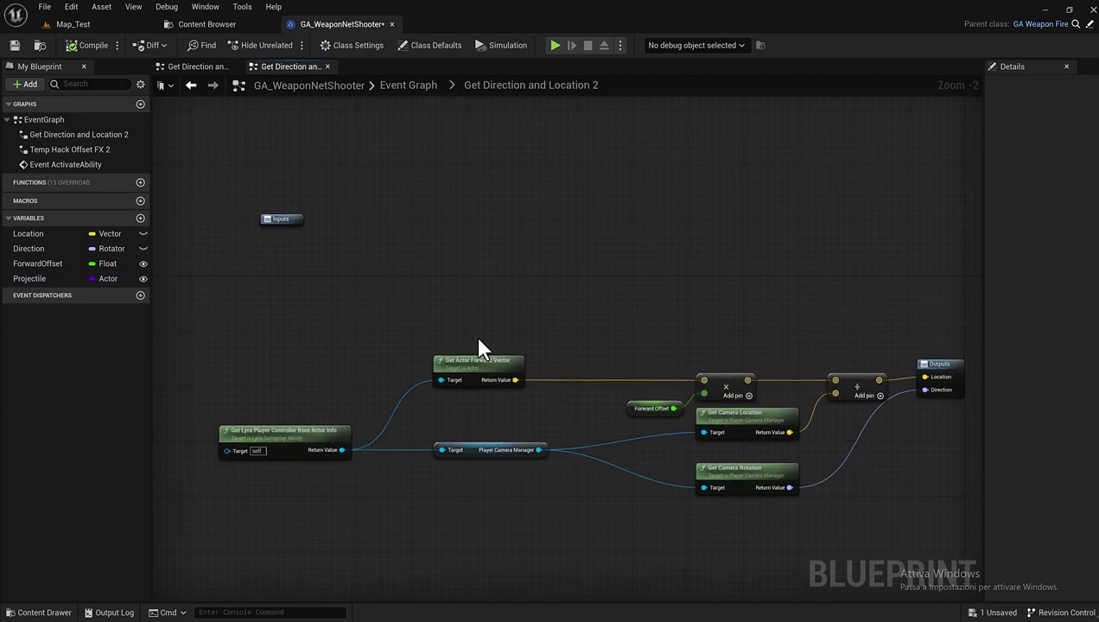
scroll(587, 416, "up", 1)
scroll(400, 311, "down", 2)
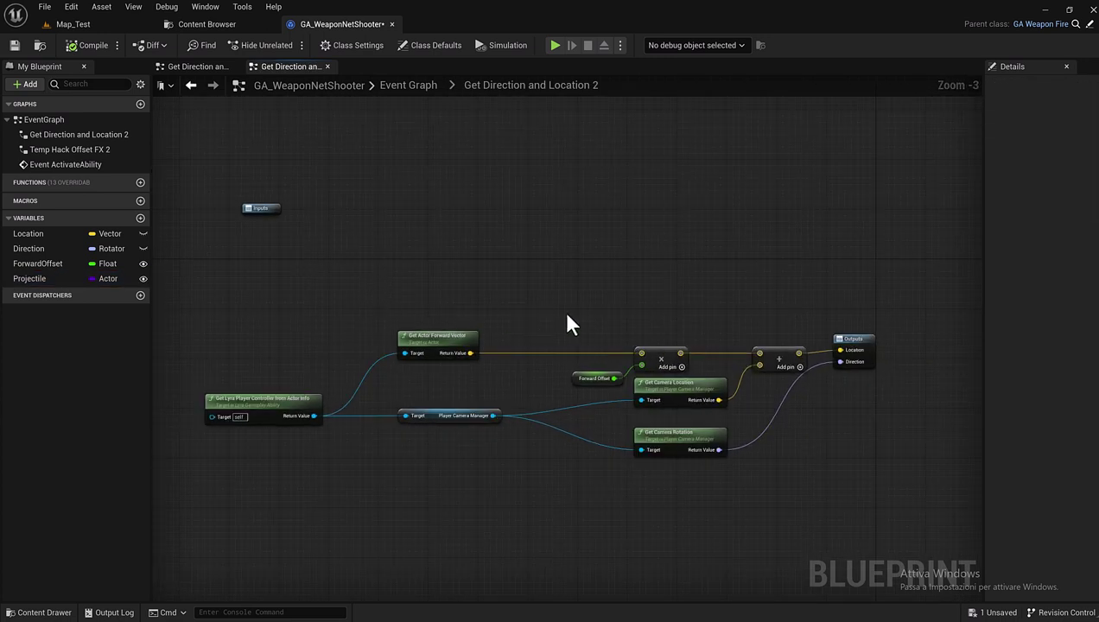
right_click_drag(569, 321, 495, 291)
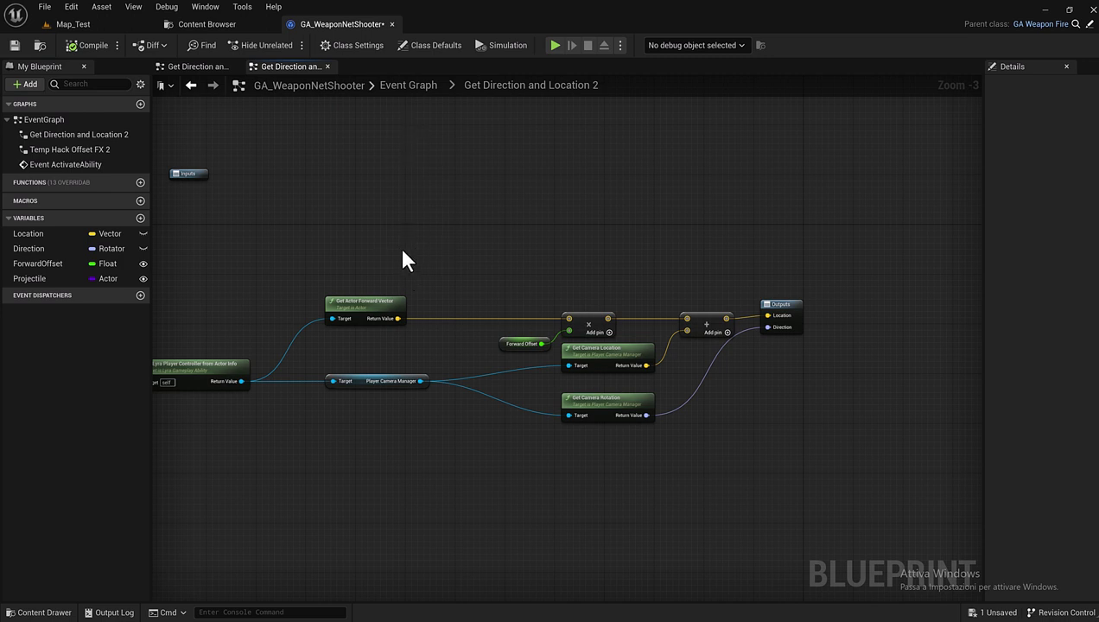
left_click_drag(391, 280, 789, 339)
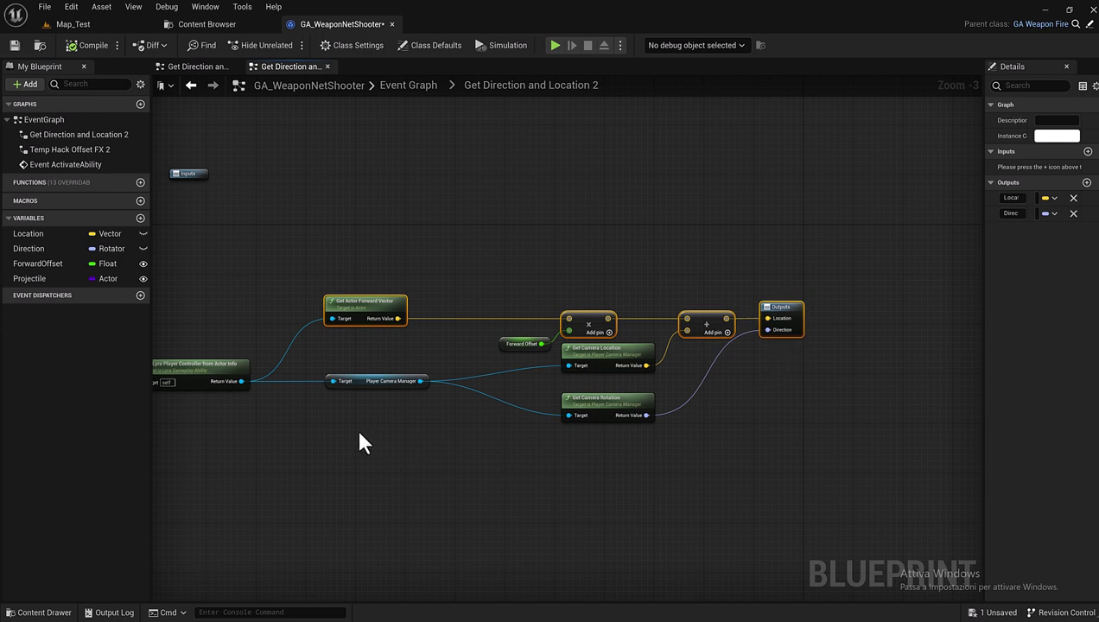
right_click_drag(286, 397, 418, 382)
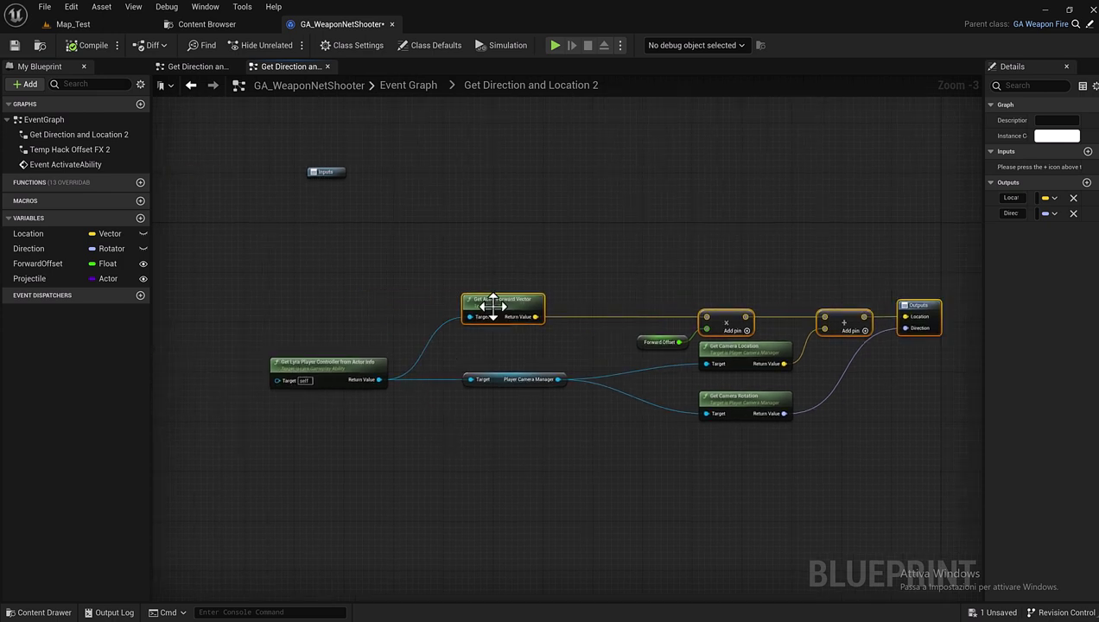
scroll(490, 294, "up", 2)
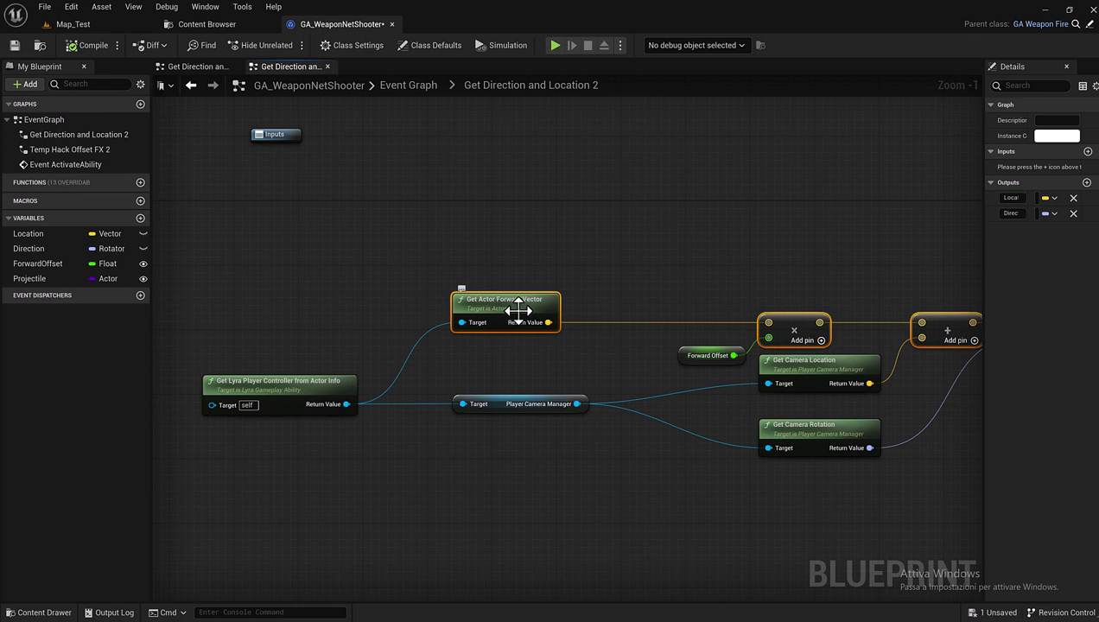
Add Get Actor Right Vector and Get Actor Up Vector off the player controller; shift Outputs right
left_click_drag(346, 404, 458, 228)
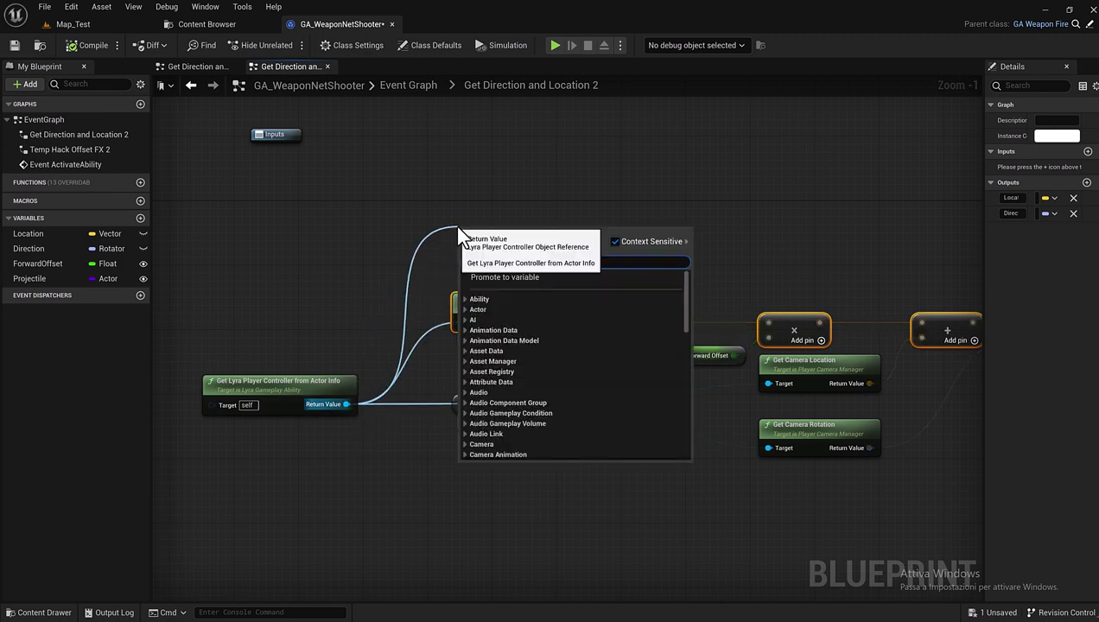
type("get actor right")
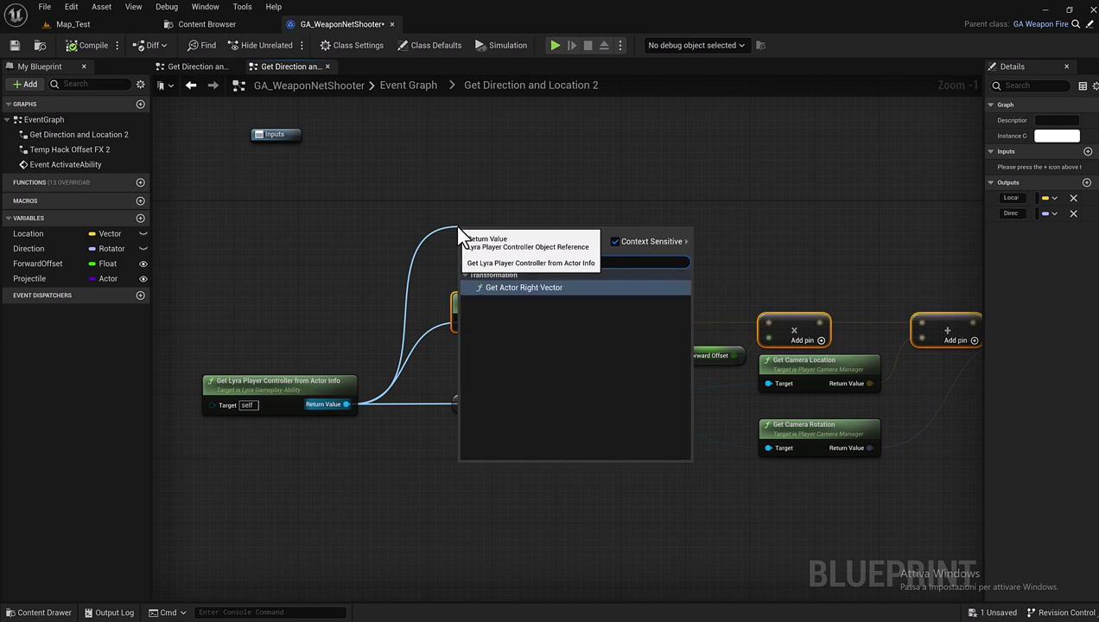
left_click(537, 279)
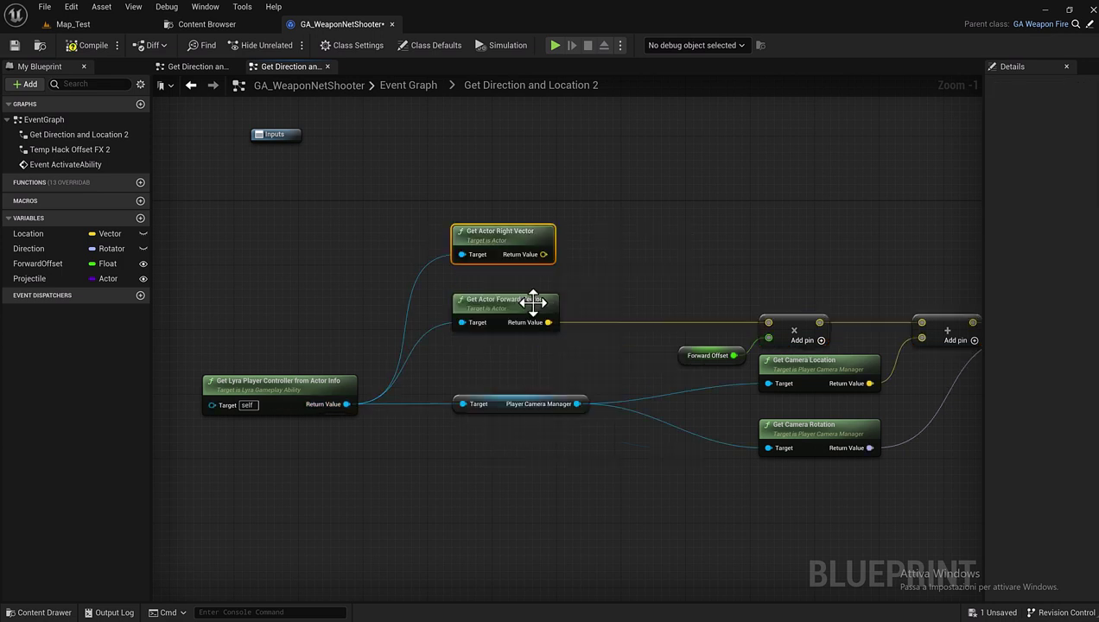
left_click_drag(349, 403, 450, 162)
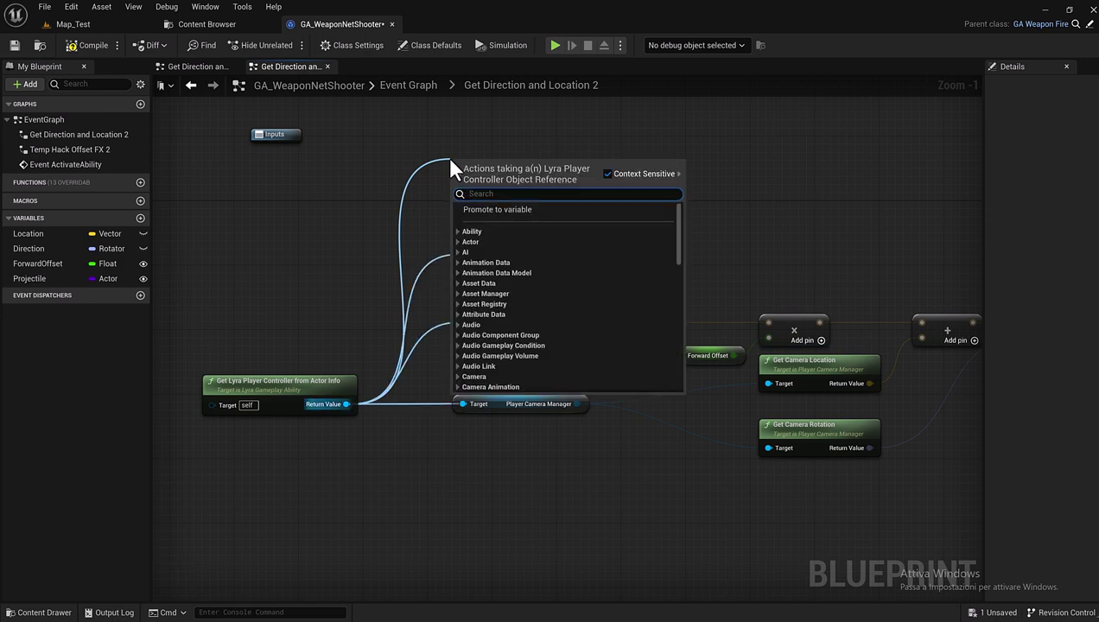
type("get up")
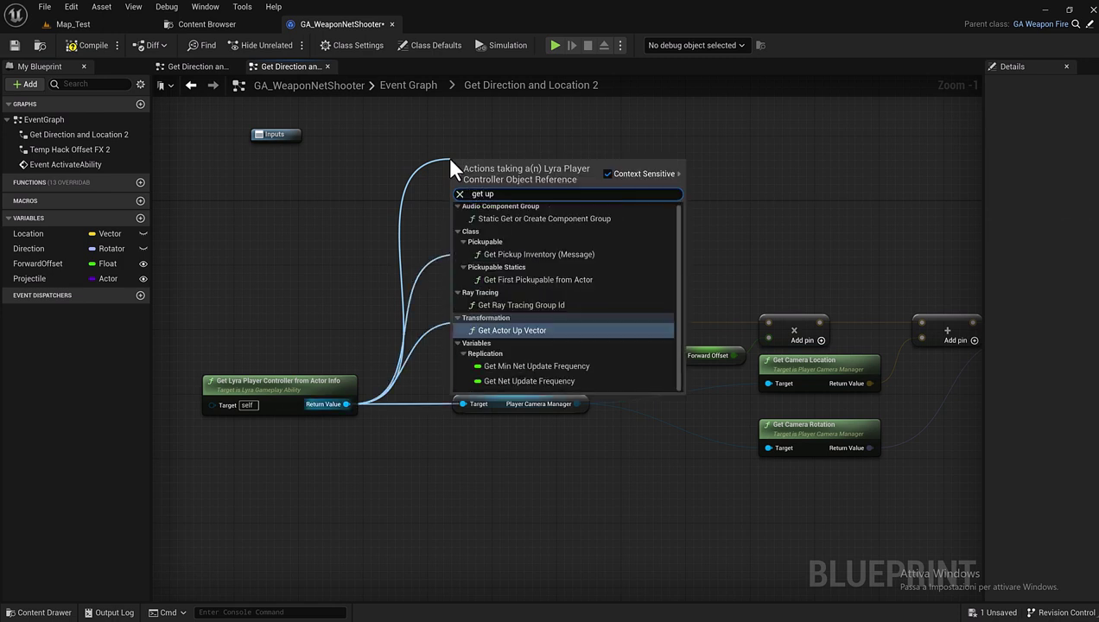
type(" ve")
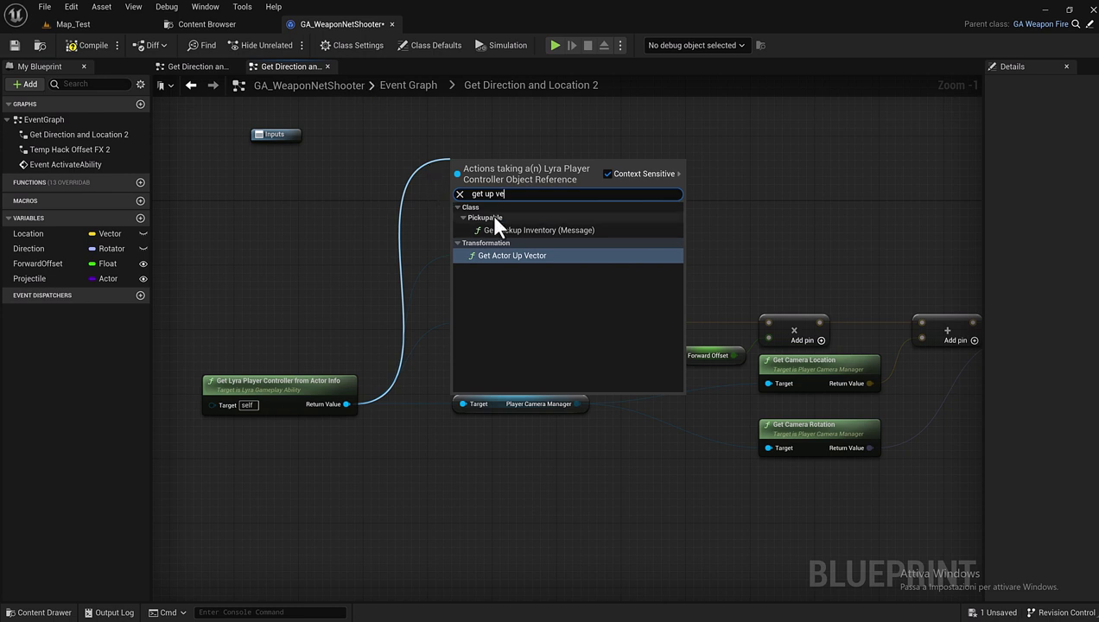
left_click(506, 254)
left_click_drag(506, 253, 518, 168)
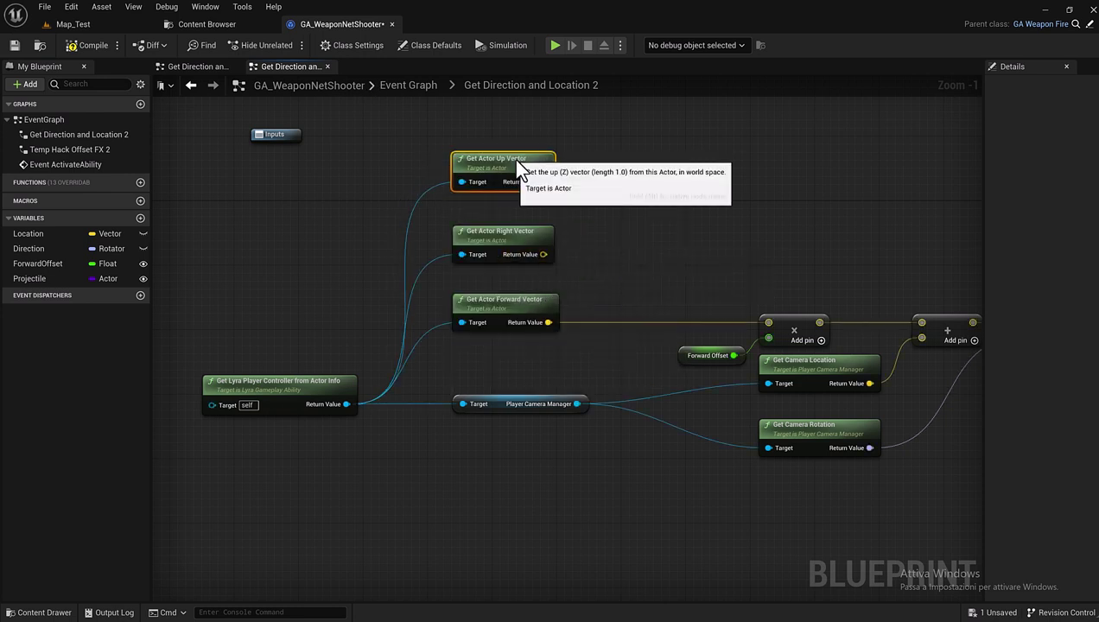
right_click_drag(746, 303, 485, 308)
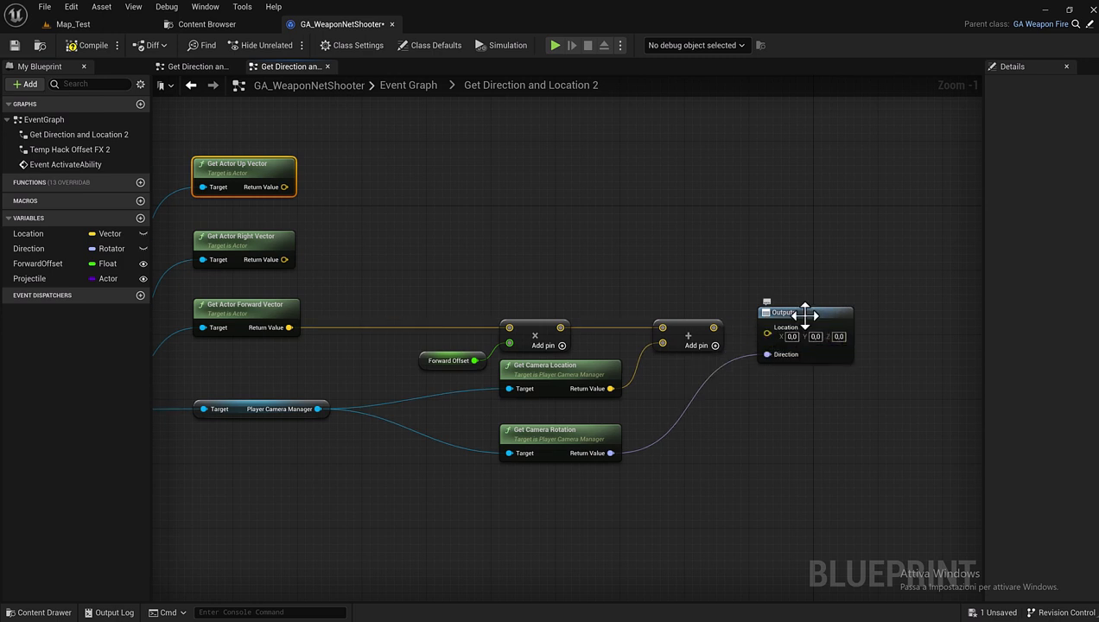
left_click_drag(806, 322, 902, 319)
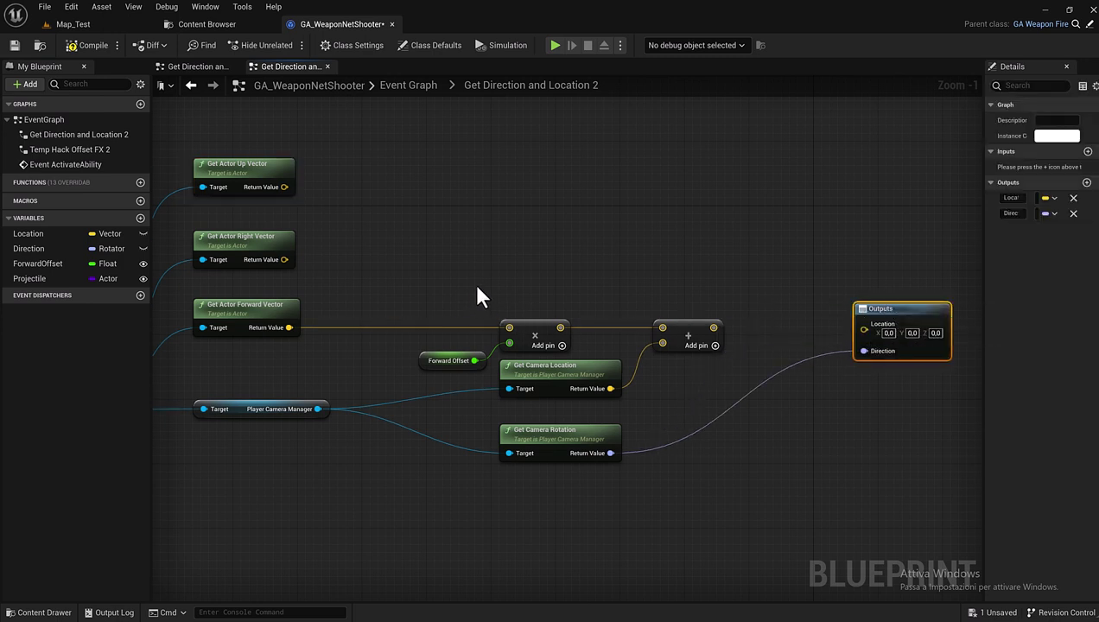
Duplicate the Multiply/Add pair twice, converting each copied Multiply's second input to float
left_click_drag(477, 288, 713, 338)
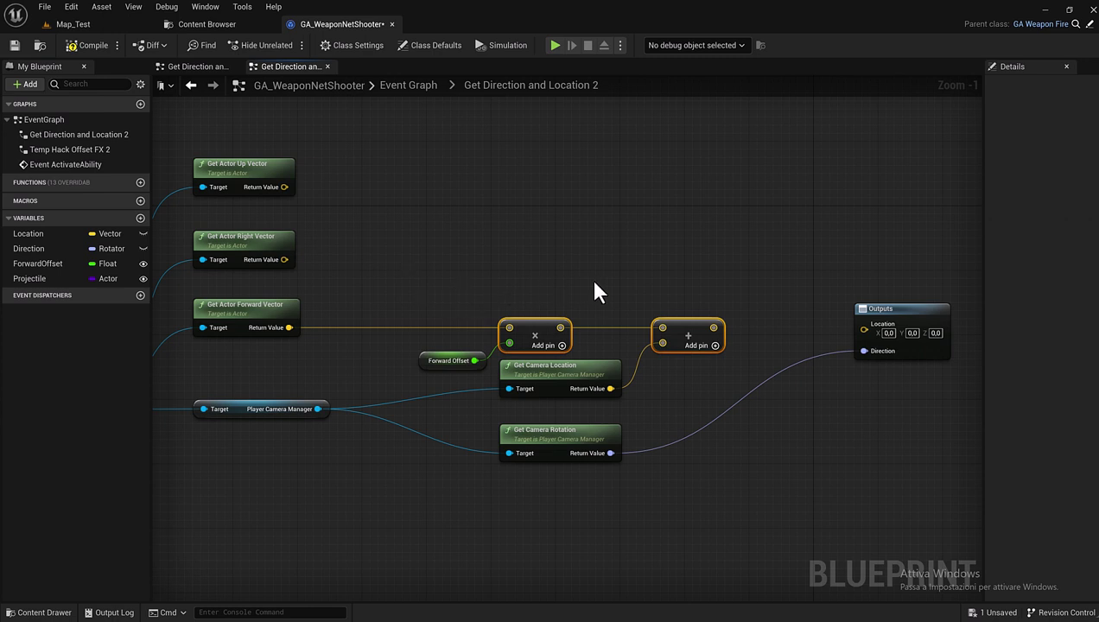
key("ctrl+c")
key("ctrl+v")
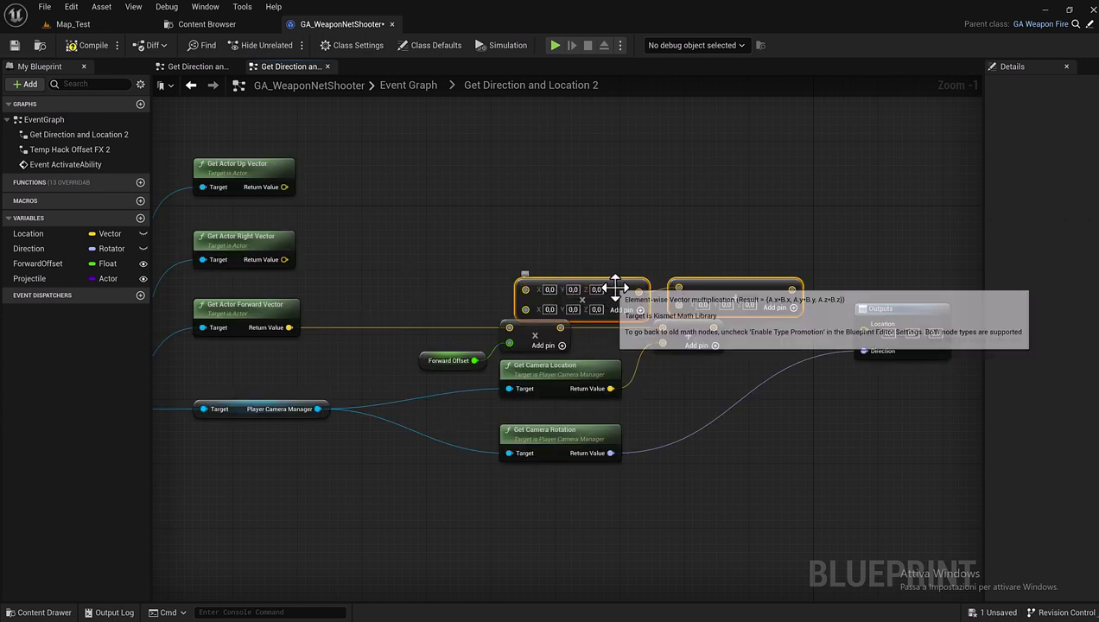
mouse_move(593, 285)
left_mouse_down()
mouse_move(561, 254)
mouse_move(585, 254)
left_mouse_up()
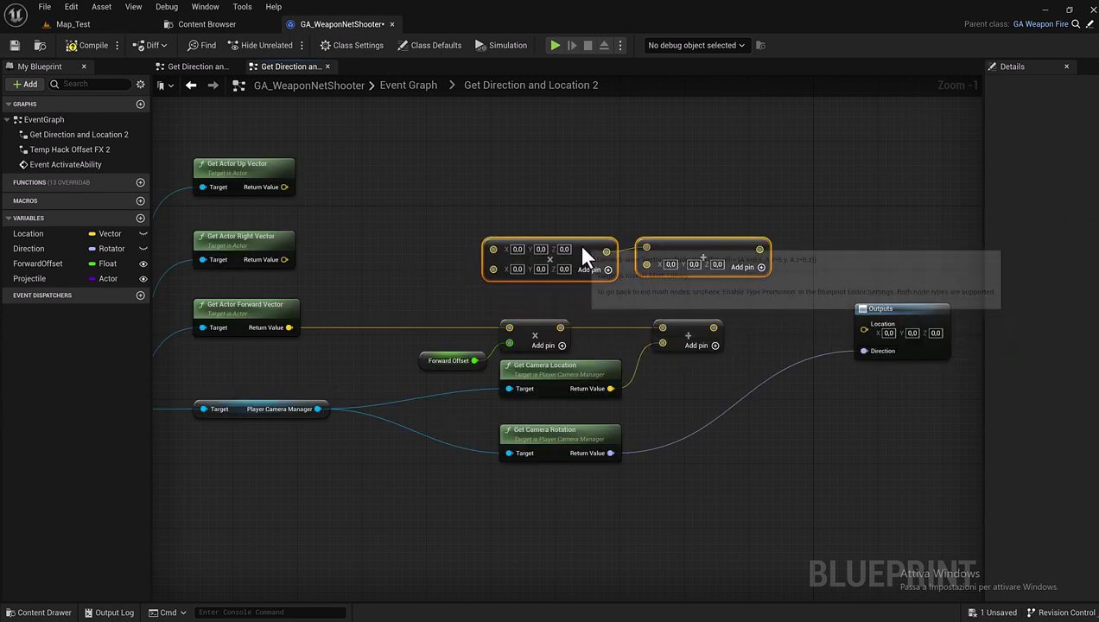
right_click(494, 269)
left_click(478, 268)
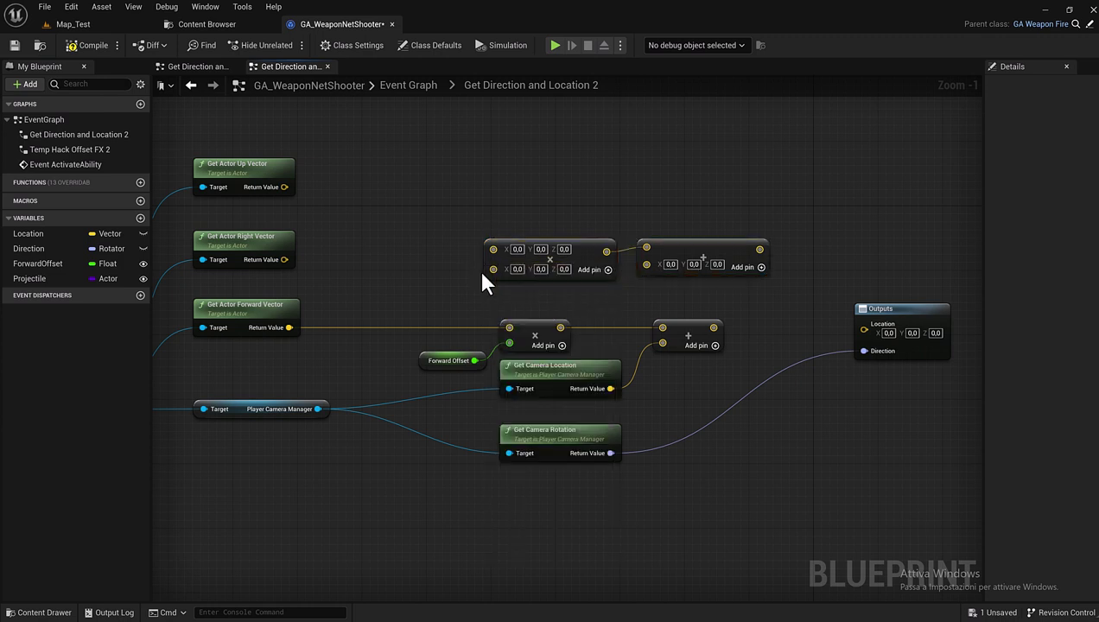
right_click(490, 267)
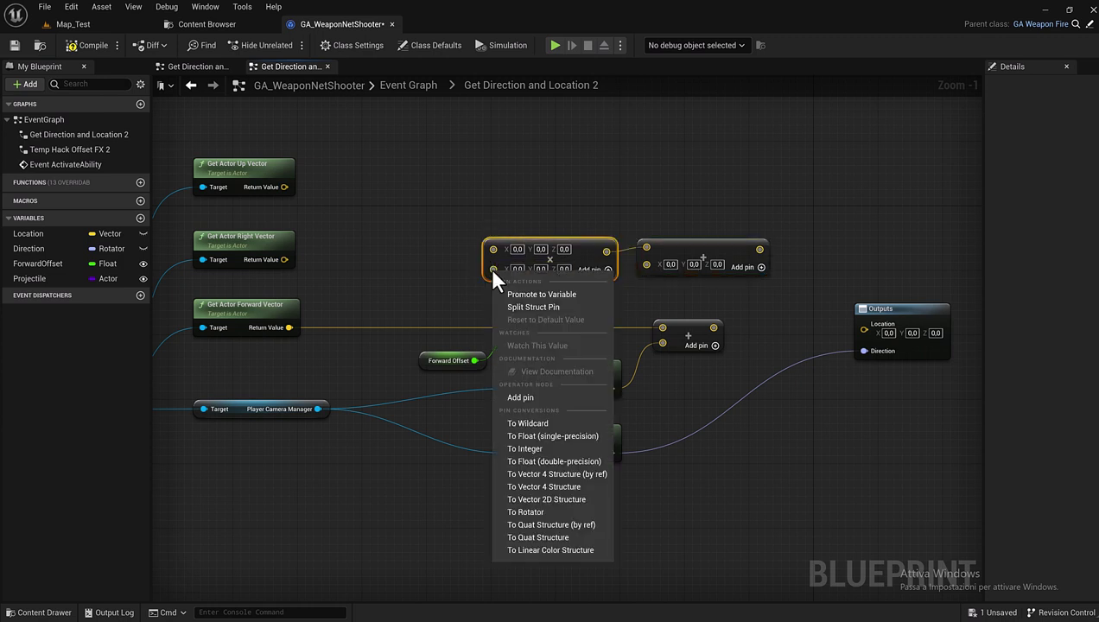
left_click(532, 433)
left_click(649, 244, "shift")
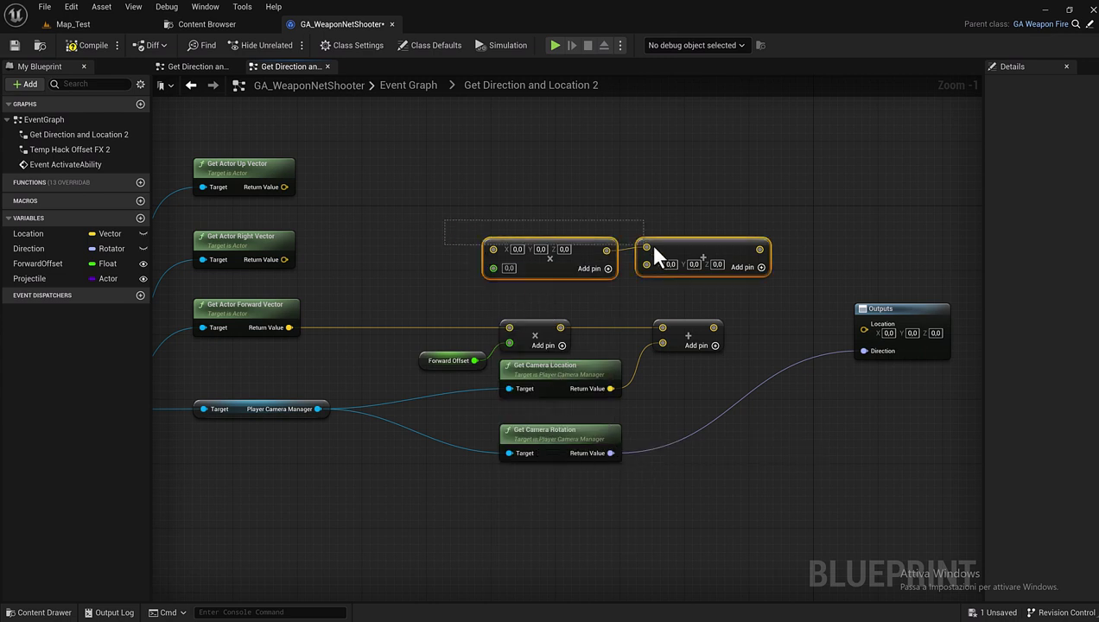
key("ctrl+v")
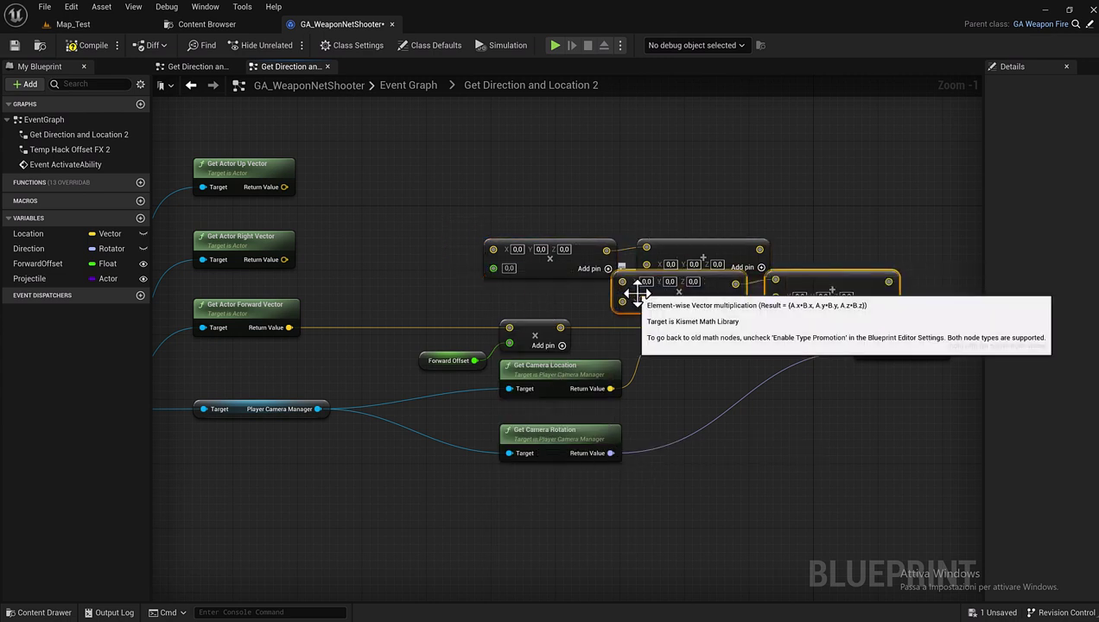
left_click_drag(633, 288, 495, 163)
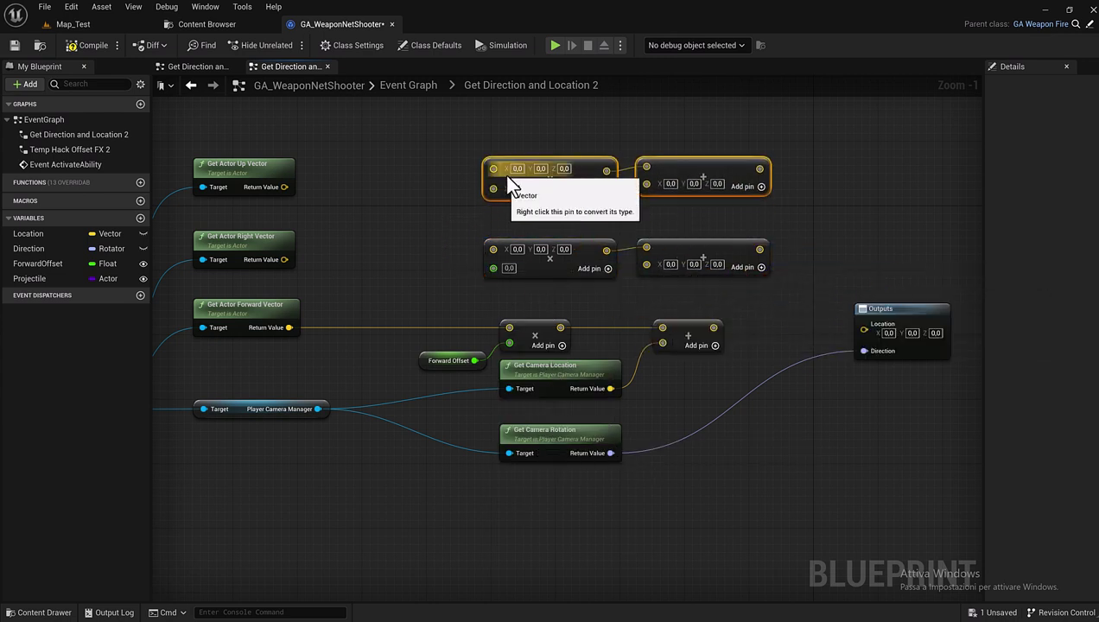
right_click(493, 189)
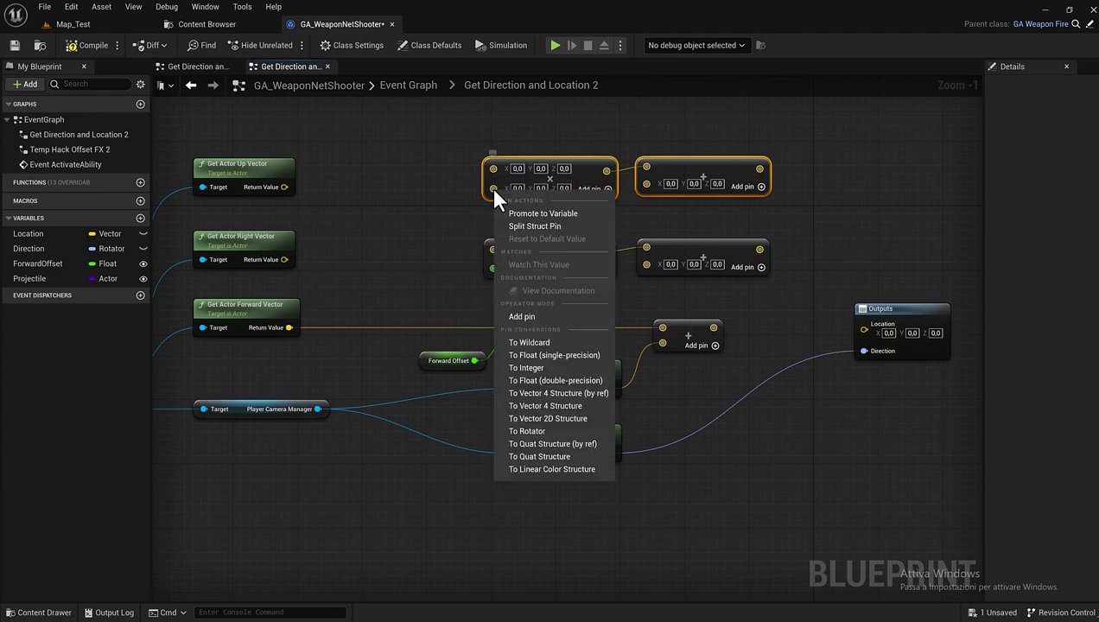
left_click(539, 354)
left_click(361, 226)
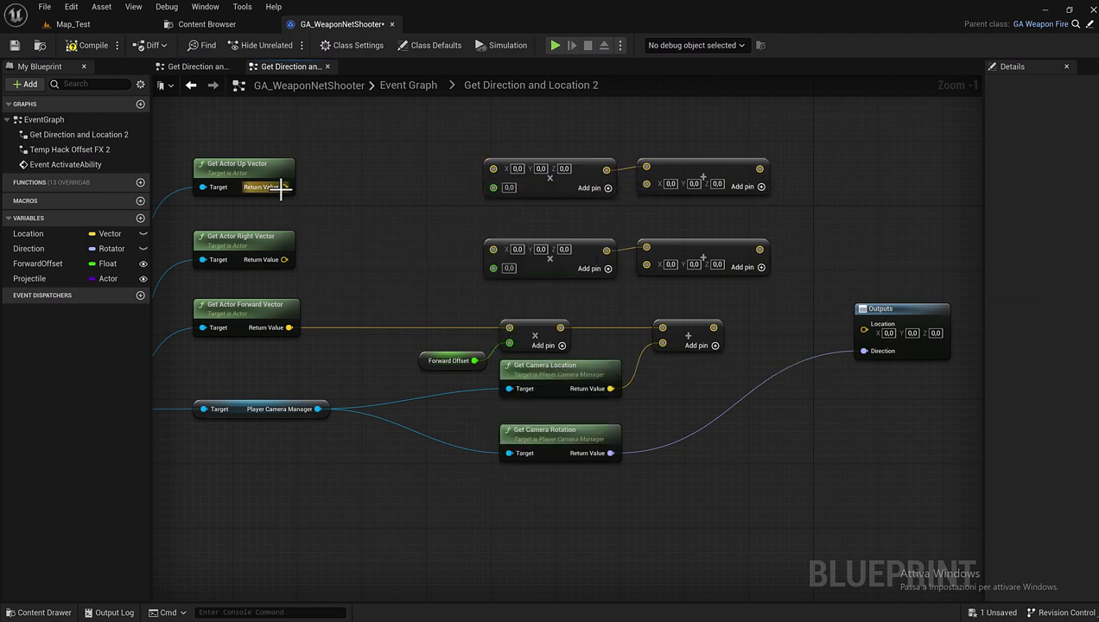
Wire Up and Right vectors into the new Multiply nodes with single-precision float inputs
left_click_drag(284, 186, 504, 172)
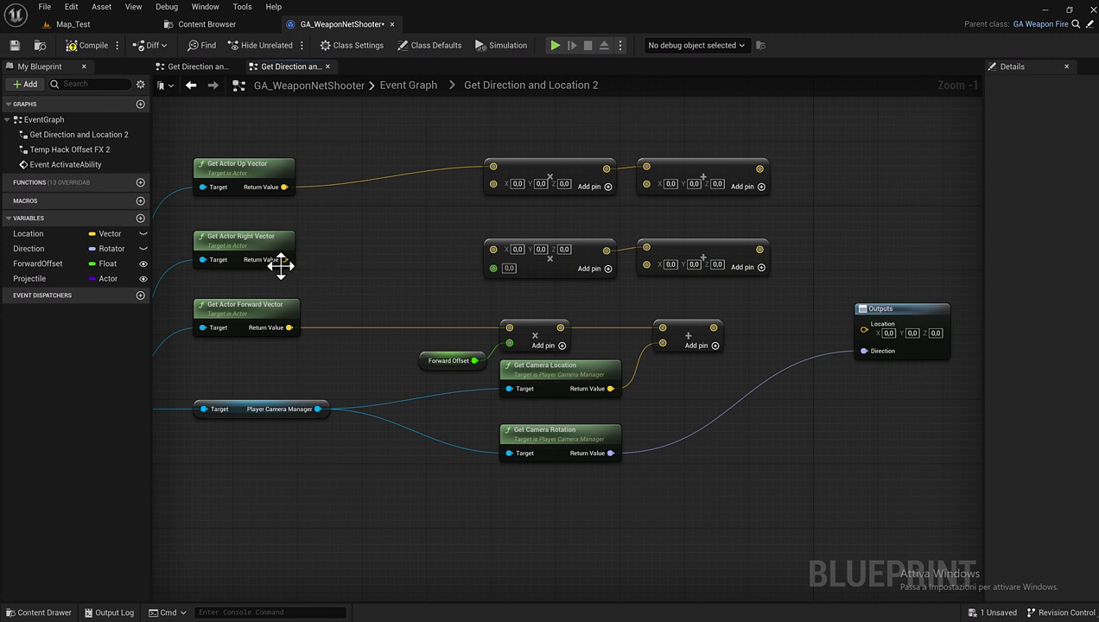
left_click_drag(285, 259, 493, 251)
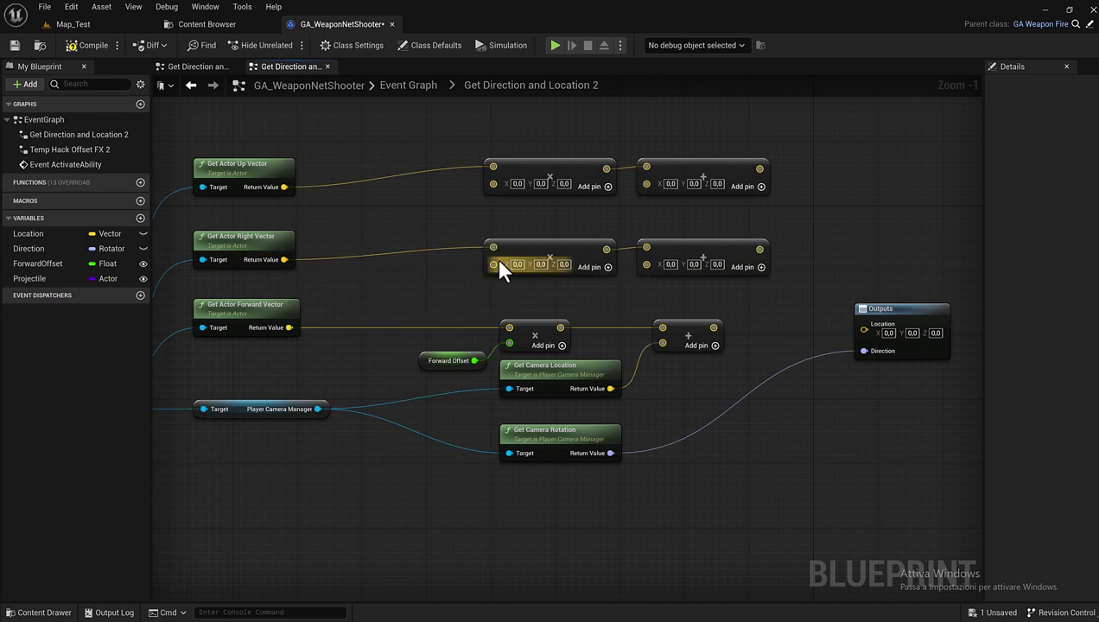
right_click(493, 184)
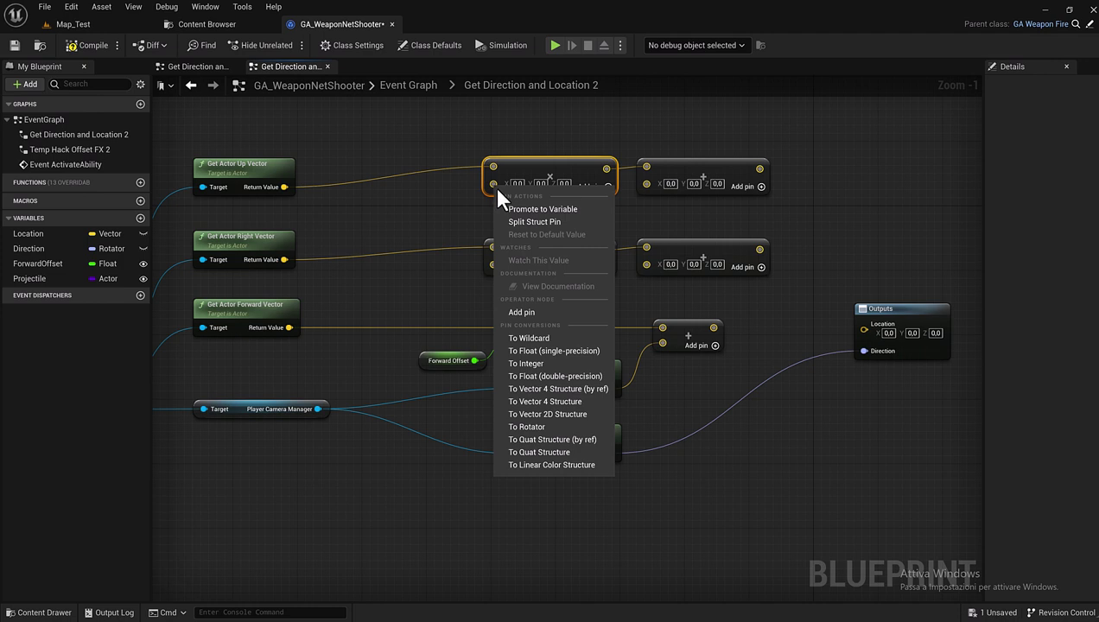
left_click(553, 351)
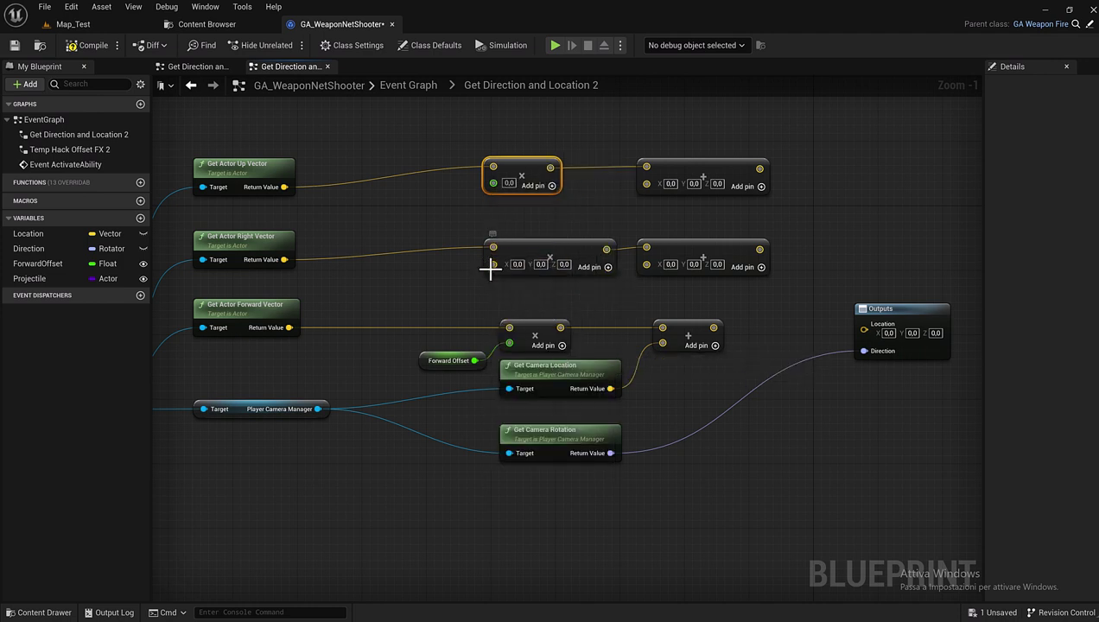
right_click(490, 269)
left_click(545, 432)
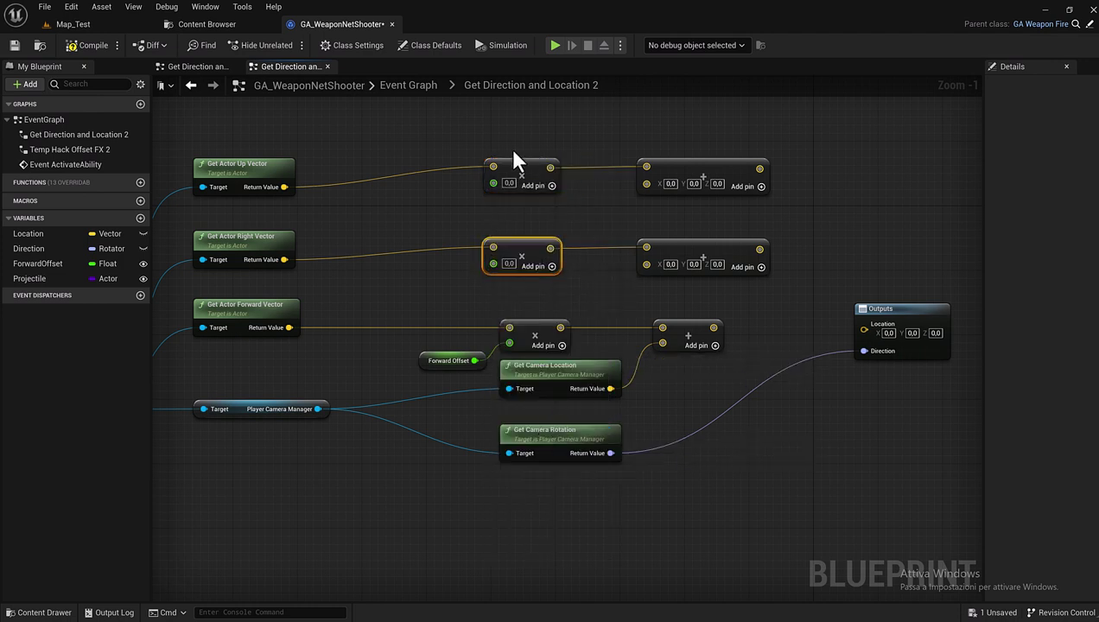
left_click(509, 177, "ctrl")
left_click_drag(509, 177, 533, 192)
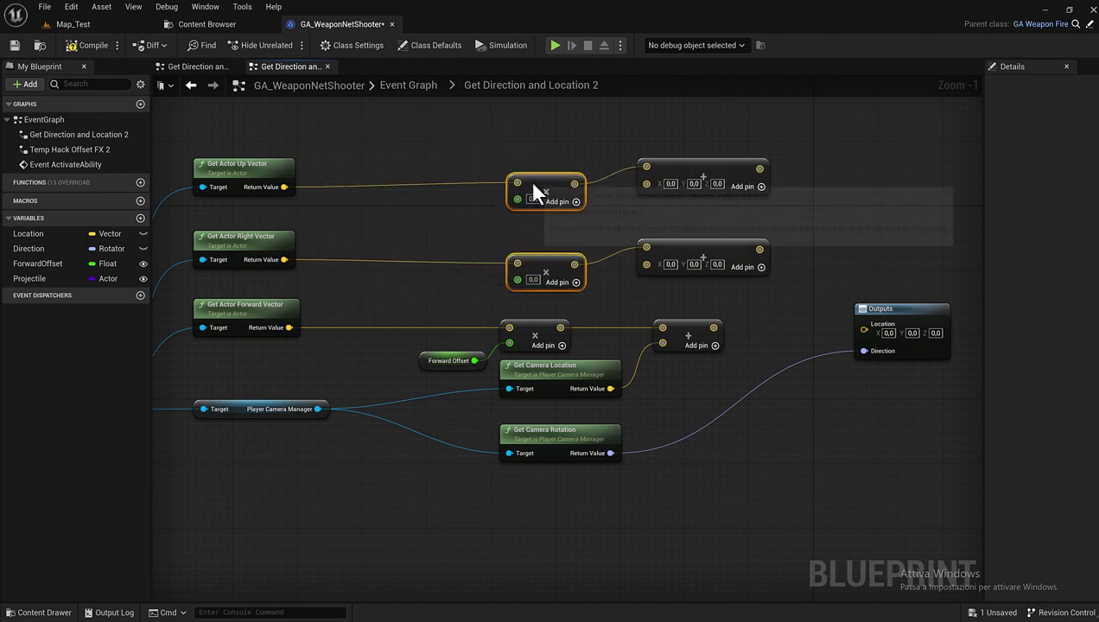
left_click_drag(627, 125, 697, 264)
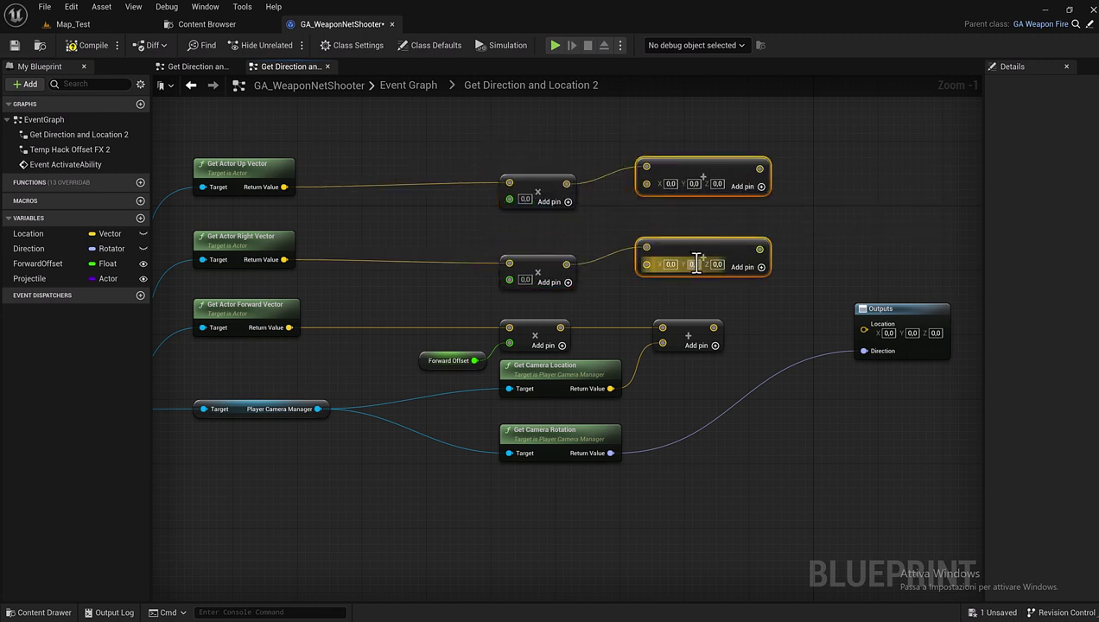
Chain the lower Add into the upper Add and wire its result to Outputs Location
left_click(766, 350)
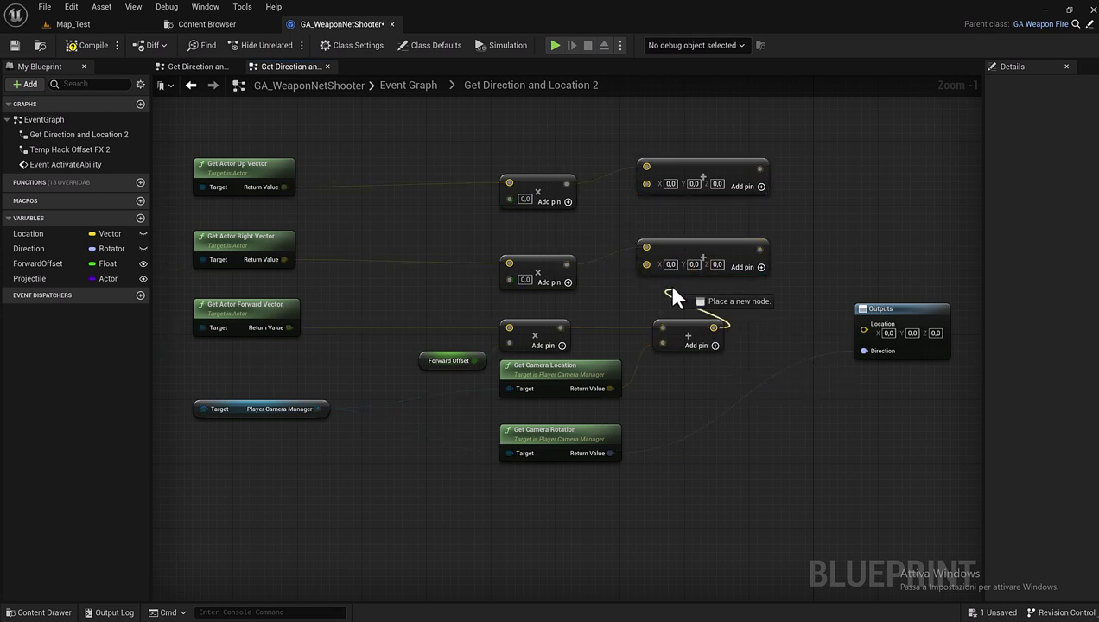
mouse_move(713, 329)
left_mouse_down()
mouse_move(646, 262)
mouse_move(647, 181)
left_mouse_up()
left_click_drag(859, 306, 818, 161)
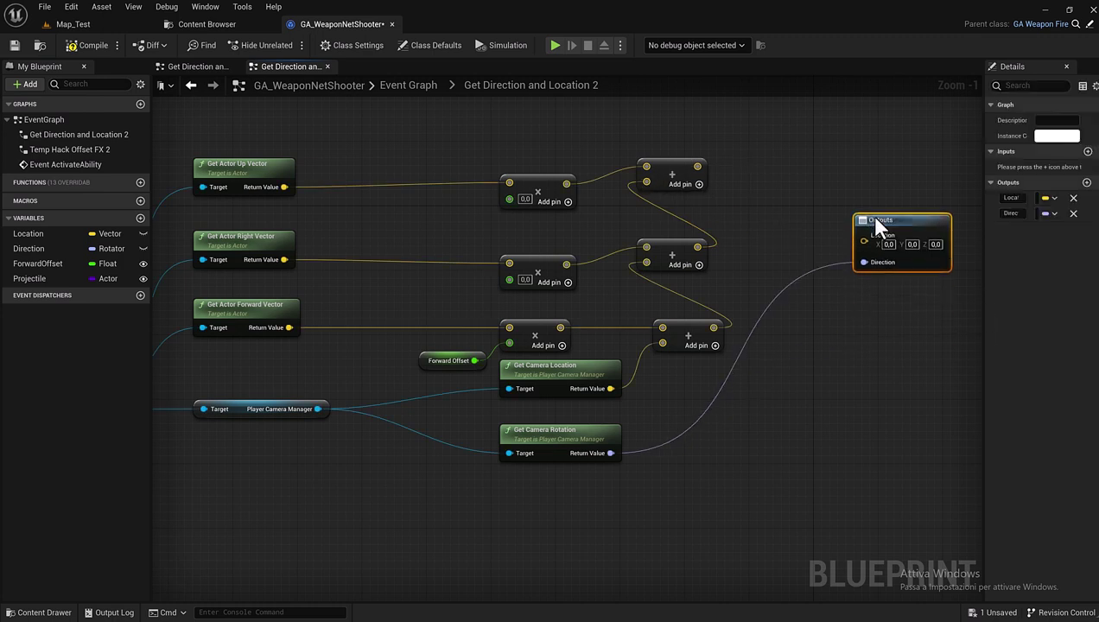
left_click_drag(699, 166, 821, 184)
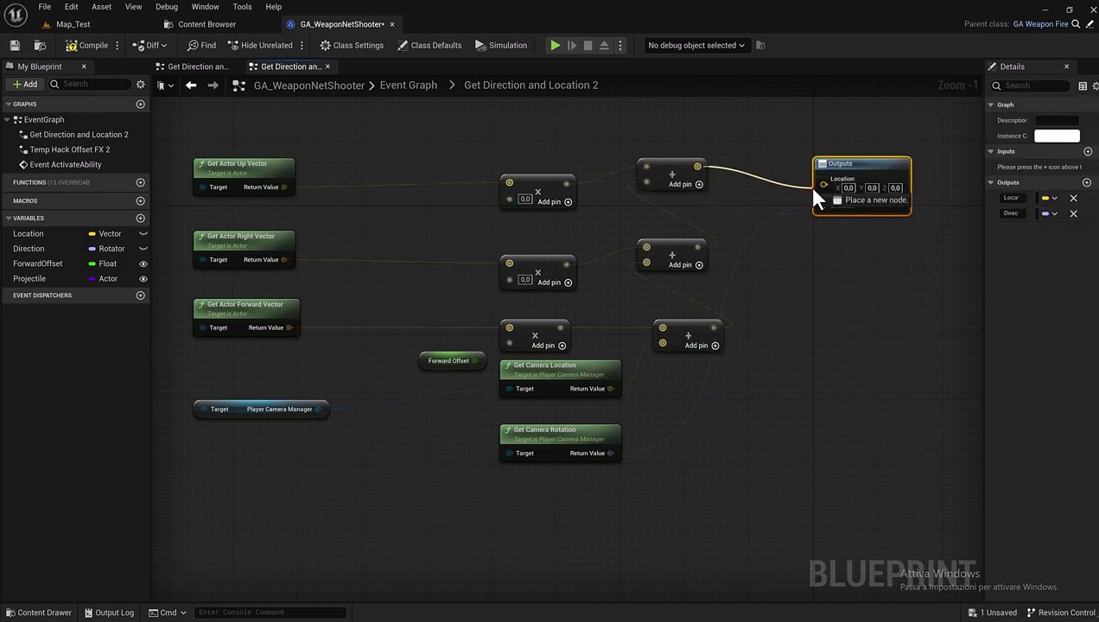
Shift the Add nodes and the Outputs node to the right and align them
left_click_drag(660, 142, 851, 202)
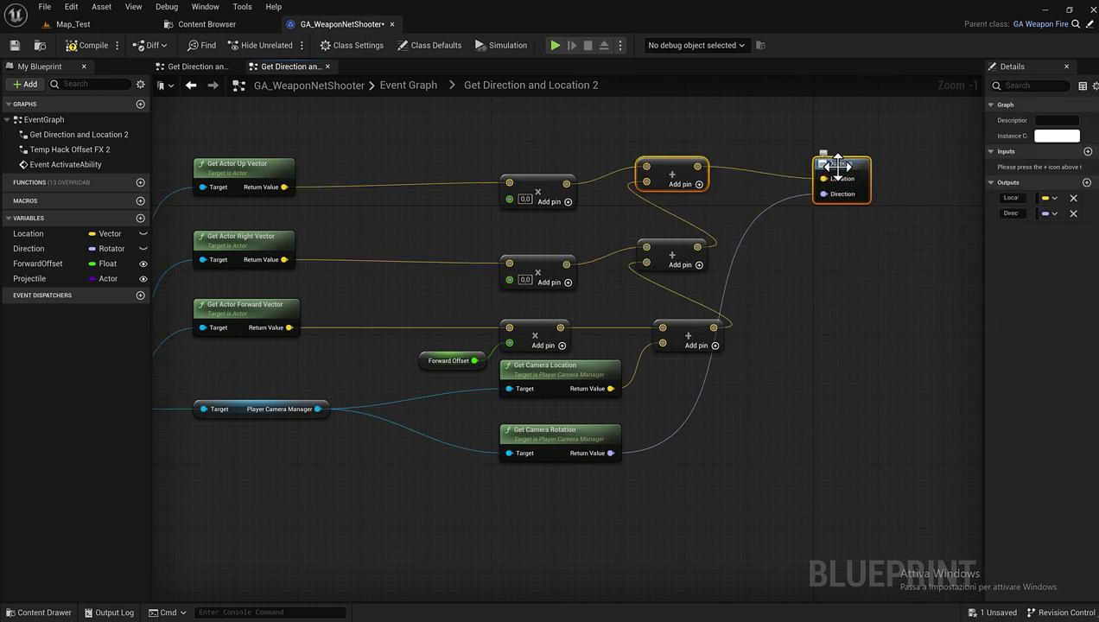
left_click_drag(838, 165, 935, 189)
left_click(708, 205)
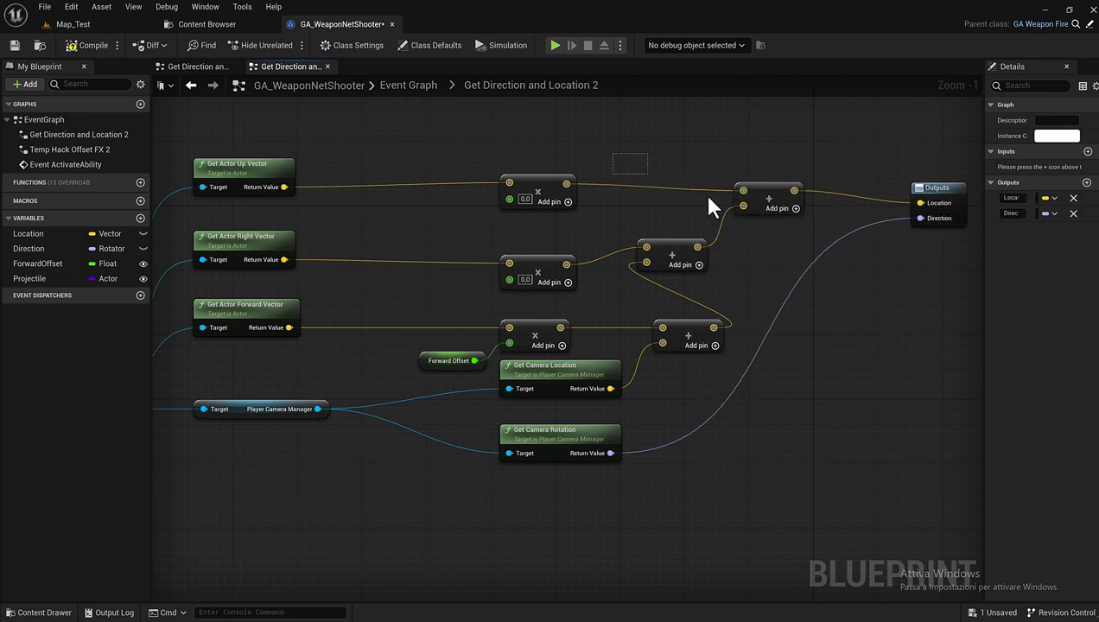
left_click_drag(703, 152, 930, 259)
left_click_drag(672, 258, 768, 253)
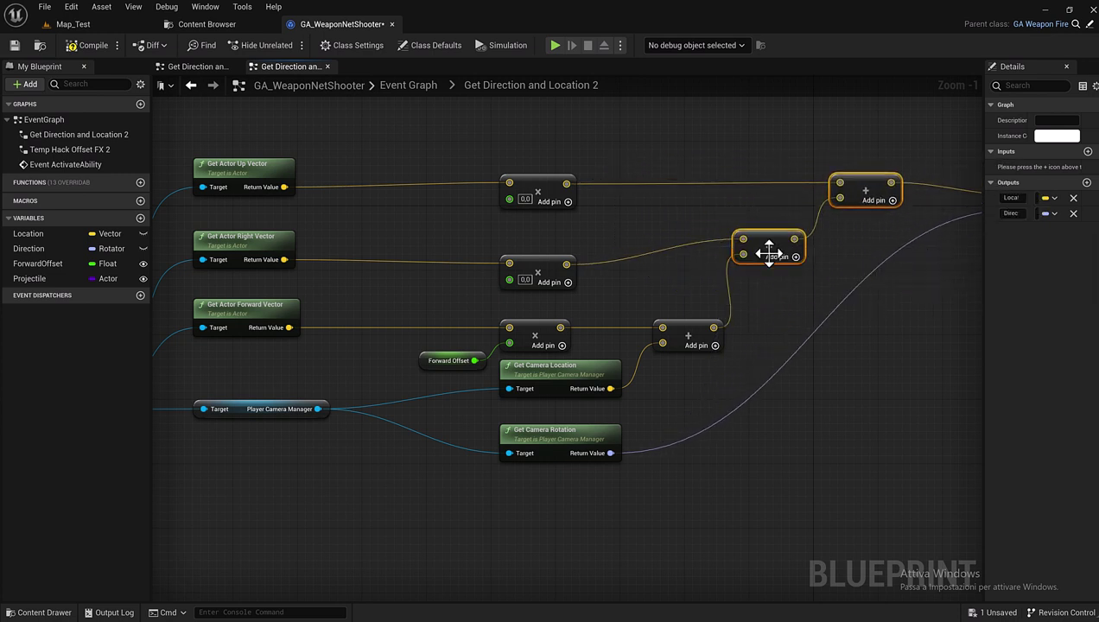
scroll(768, 252, "down", 1)
scroll(717, 257, "down", 1)
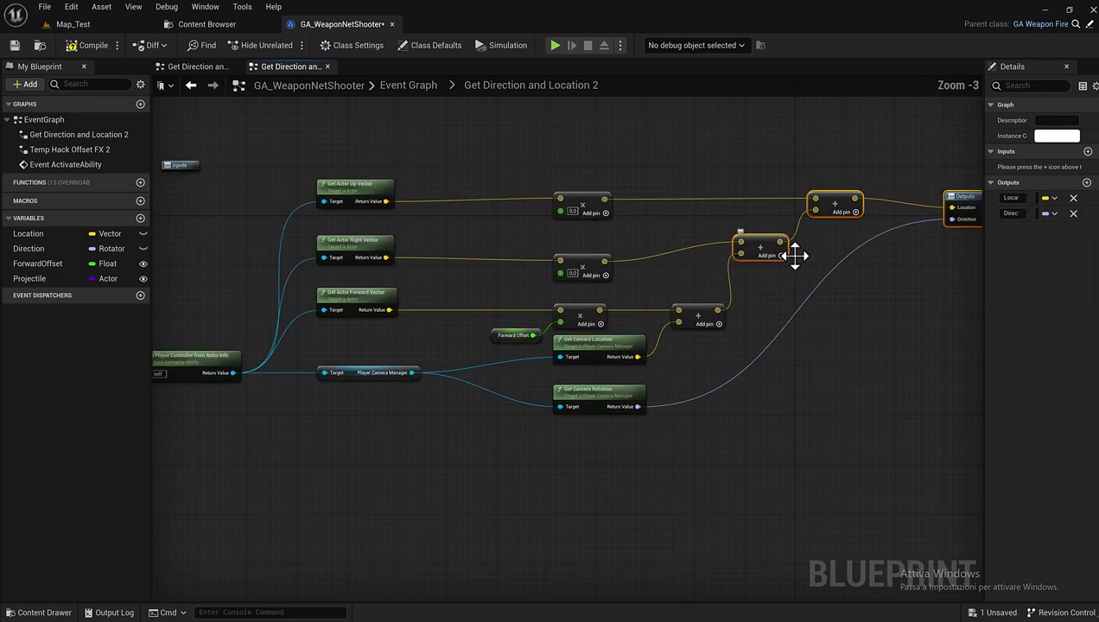
left_click(864, 276)
left_click_drag(865, 223, 817, 211)
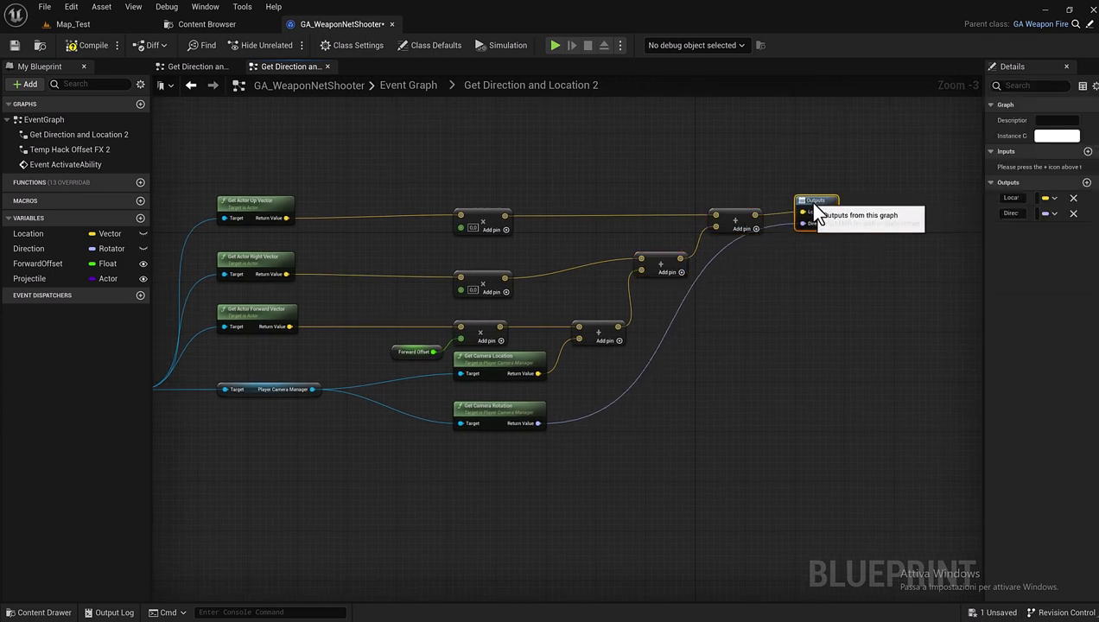
Add a reroute point on the Direction wire and position it to tidy the graph
double_click(622, 404)
left_click_drag(623, 404, 753, 418)
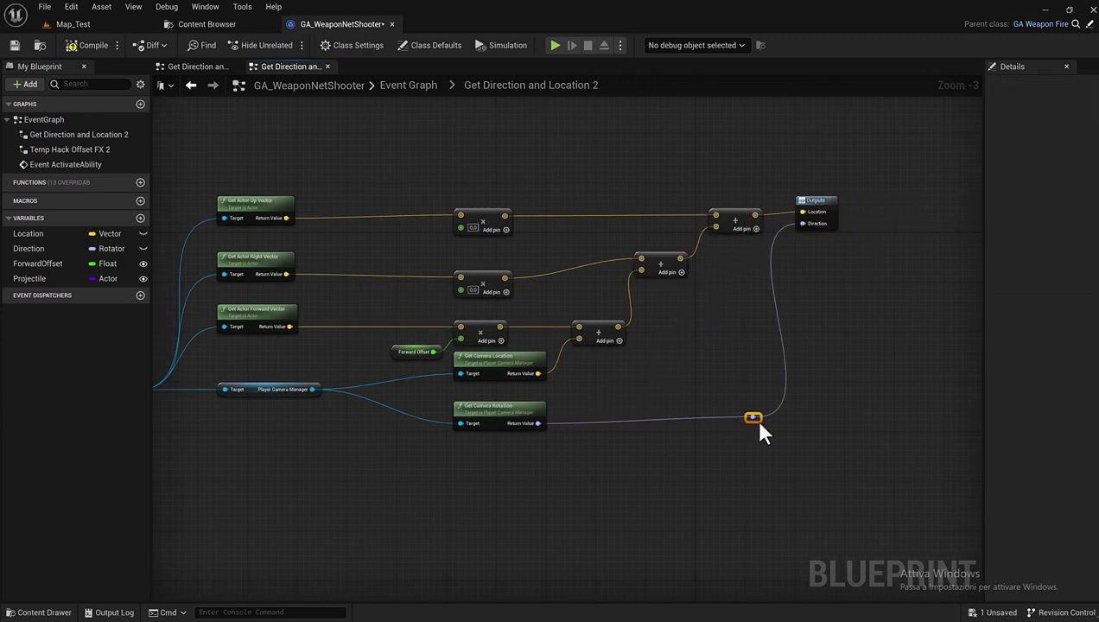
right_click_drag(574, 340, 654, 351)
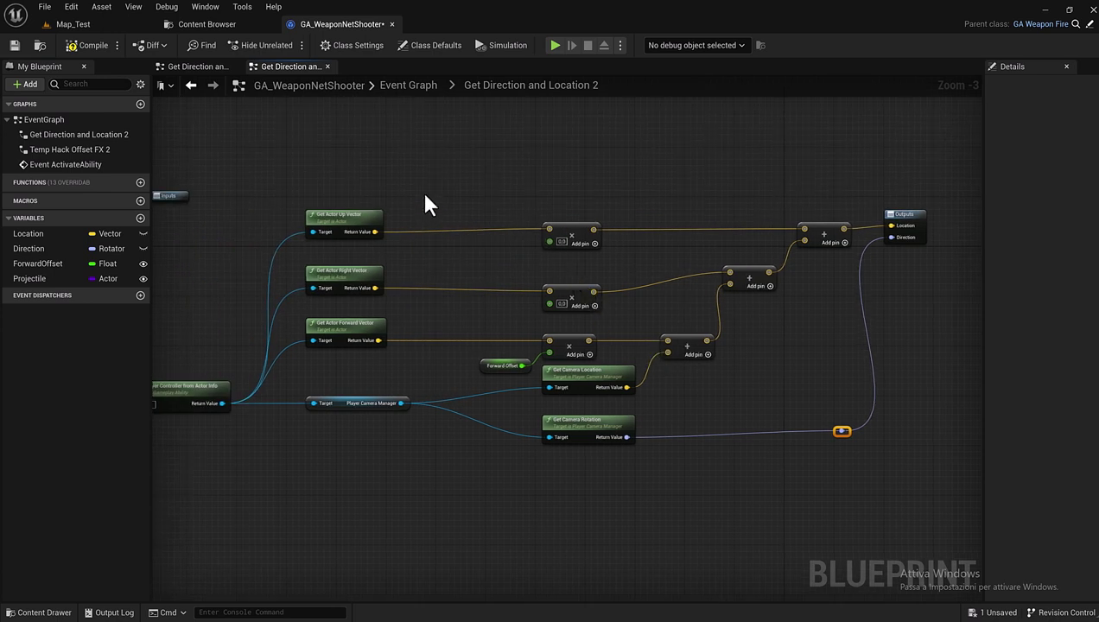
left_click_drag(293, 204, 886, 255)
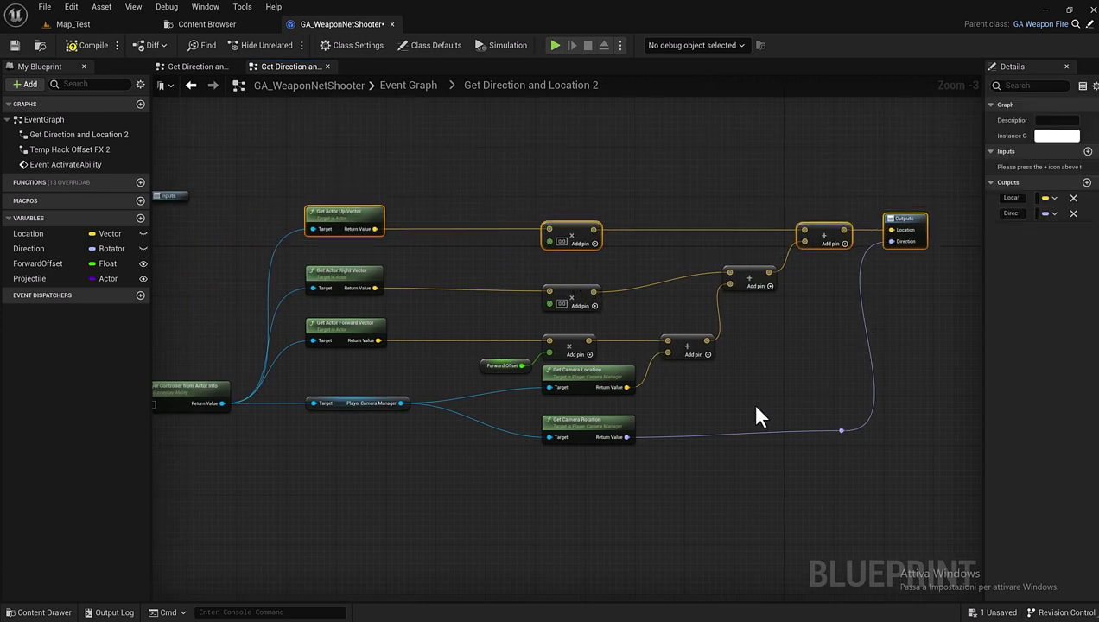
scroll(629, 477, "up", 1)
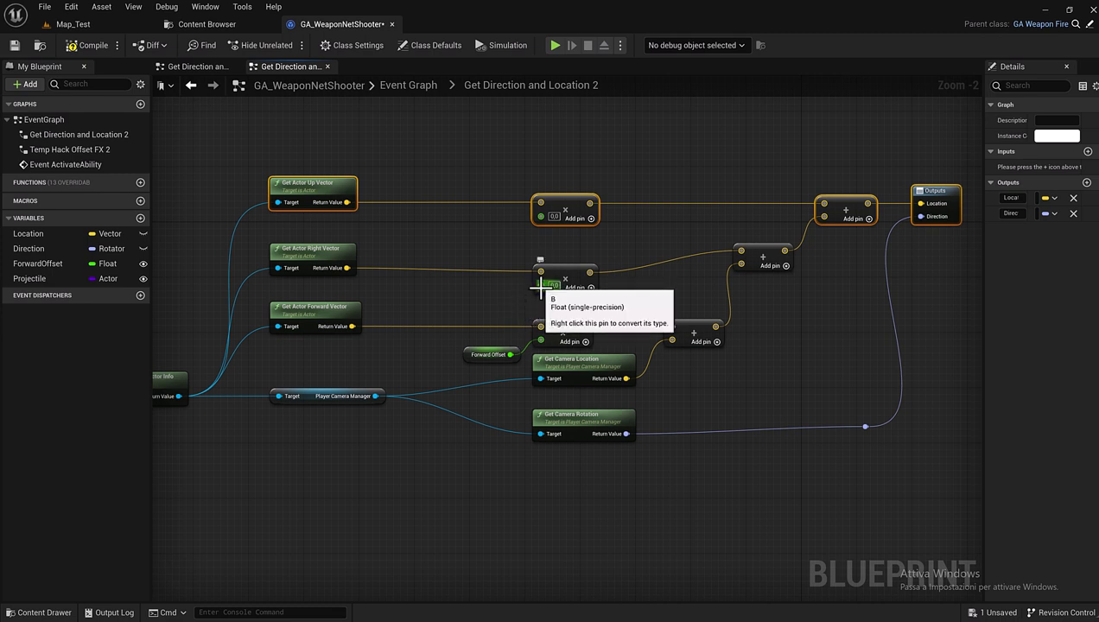
Promote the Right Multiply's float input to a new variable named RightOffset
left_click_drag(540, 287, 488, 302)
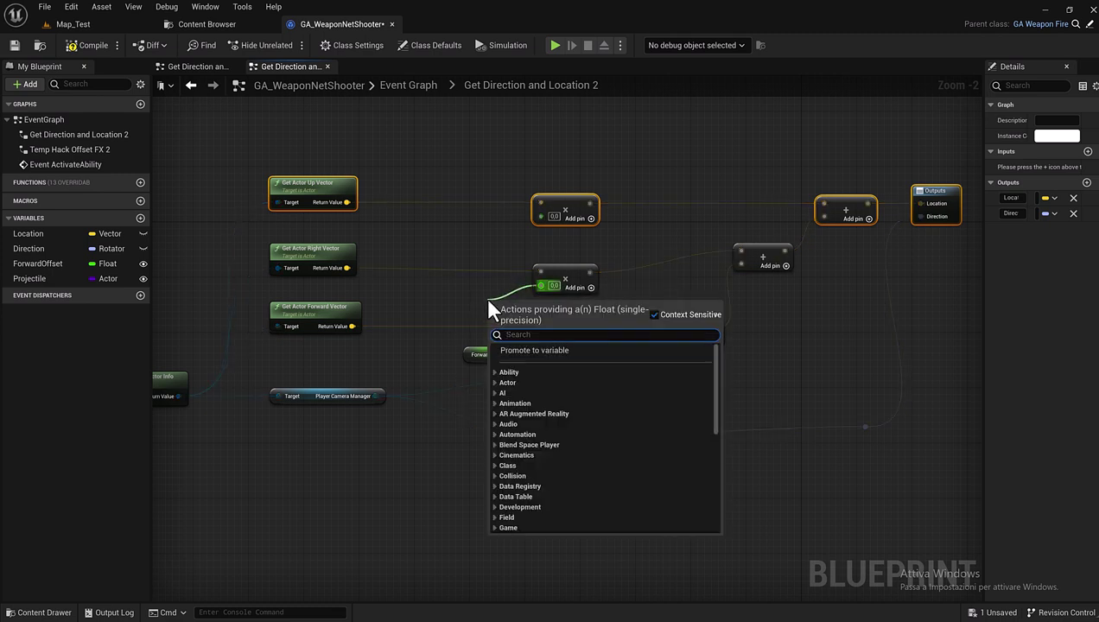
left_click(520, 349)
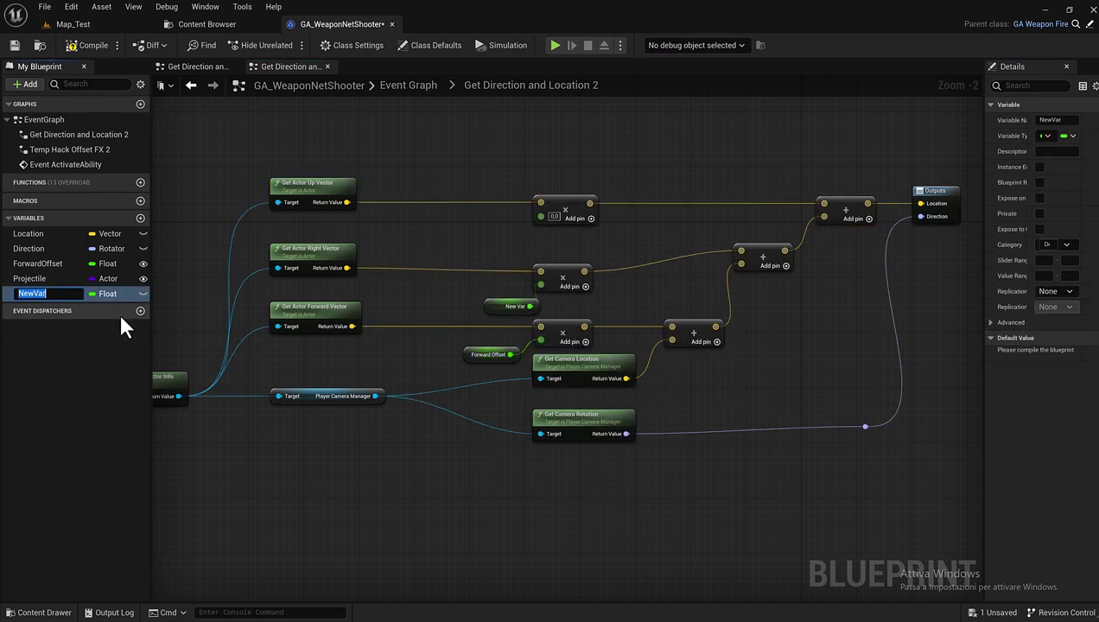
type("Ri")
type("gh")
type("tOffs")
type("et")
key("Return")
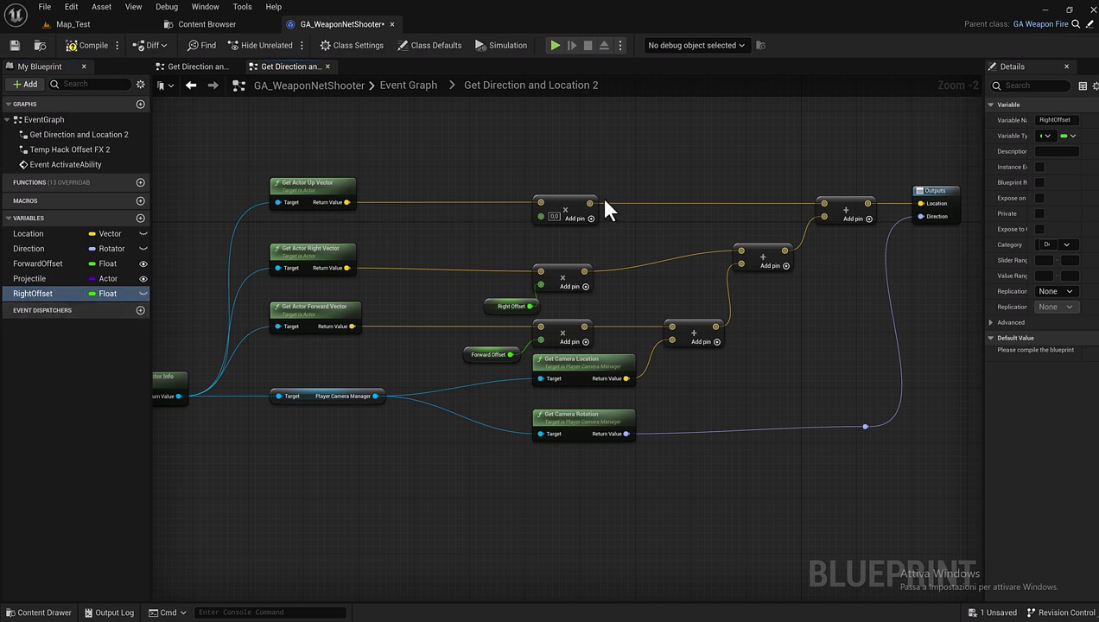
Promote the Up Multiply's float input to a new variable named UpOffset
left_click_drag(541, 216, 497, 241)
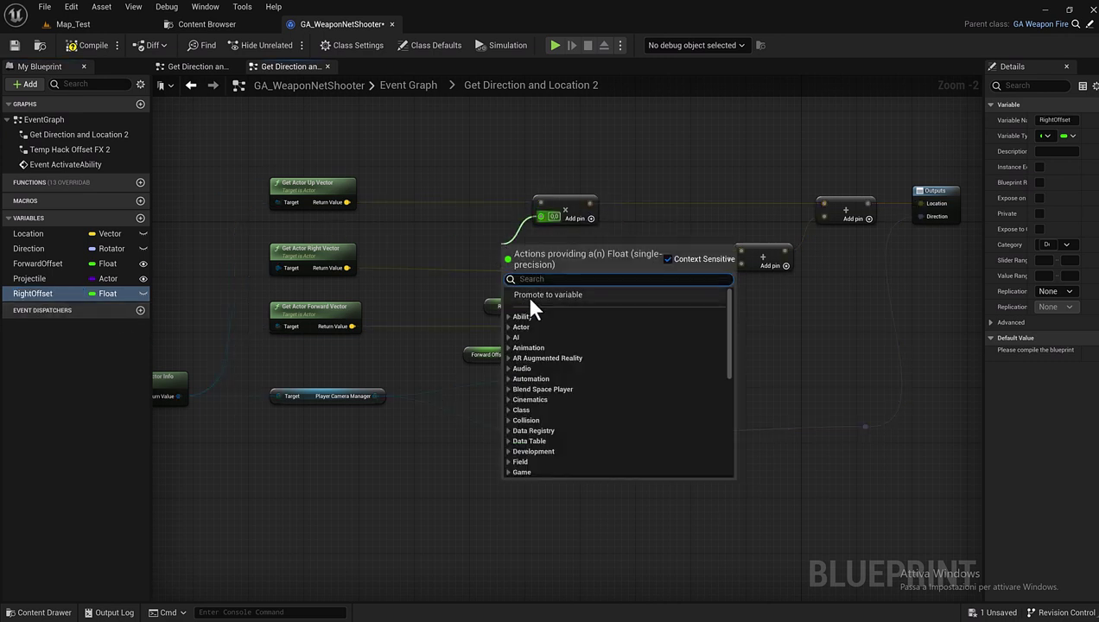
left_click(531, 295)
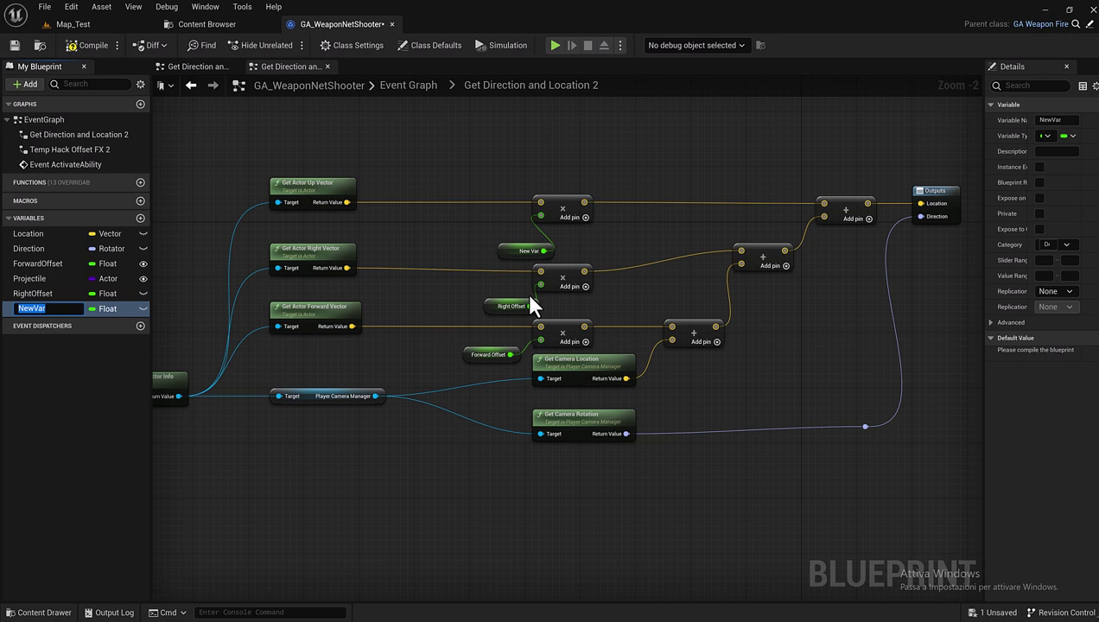
type("UpO")
type("ffset")
key("Return")
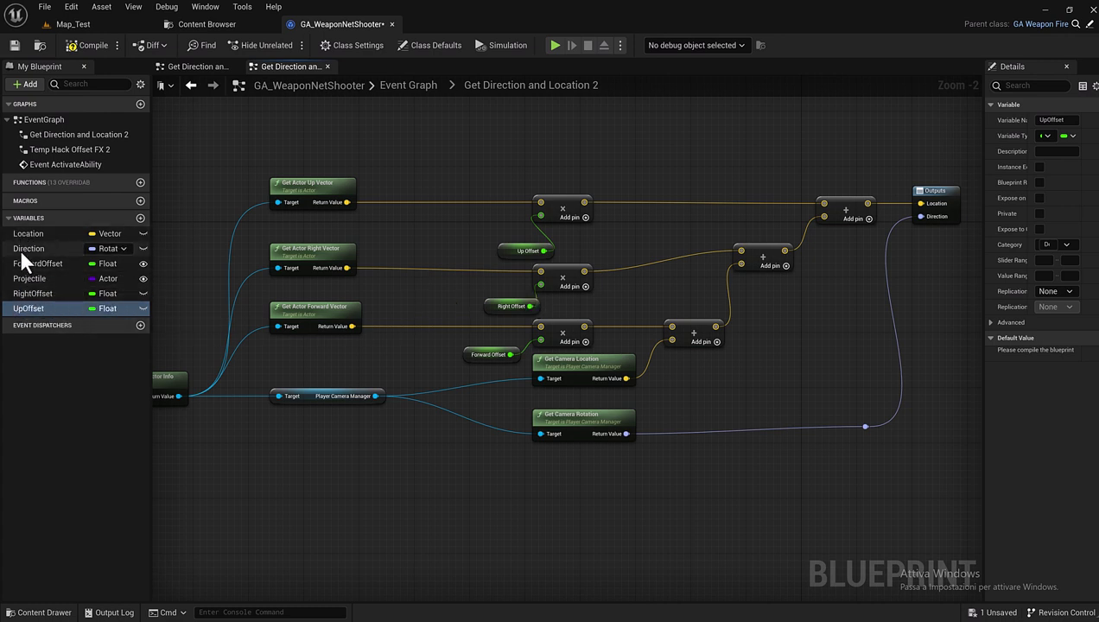
Move RightOffset above ForwardOffset and enable Expose on Spawn for UpOffset, RightOffset and ForwardOffset
left_click(21, 295)
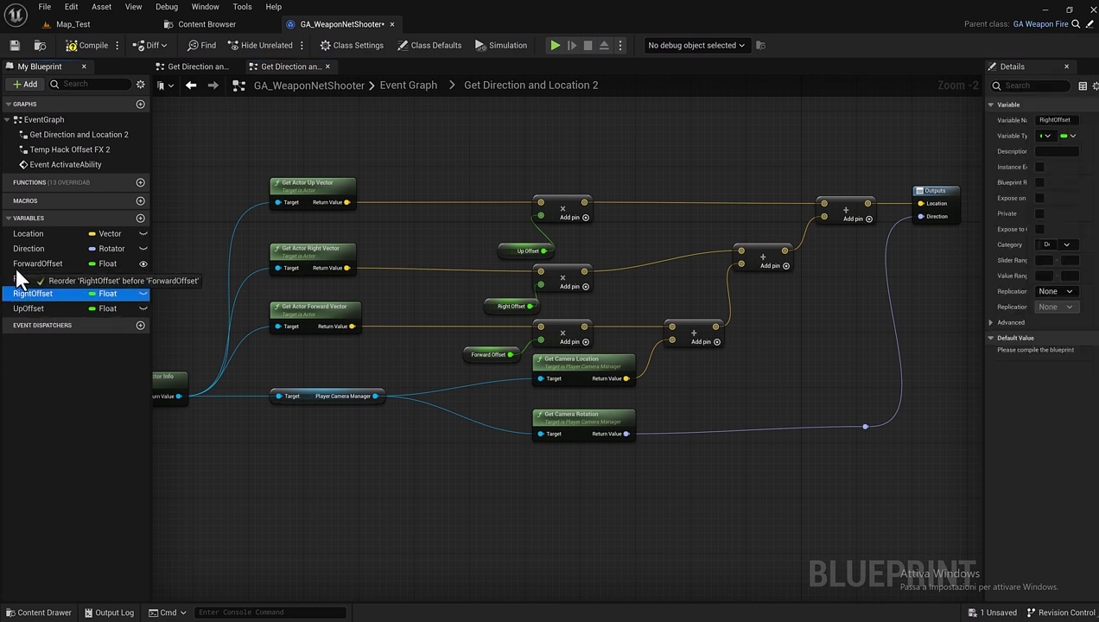
left_click_drag(21, 297, 25, 254)
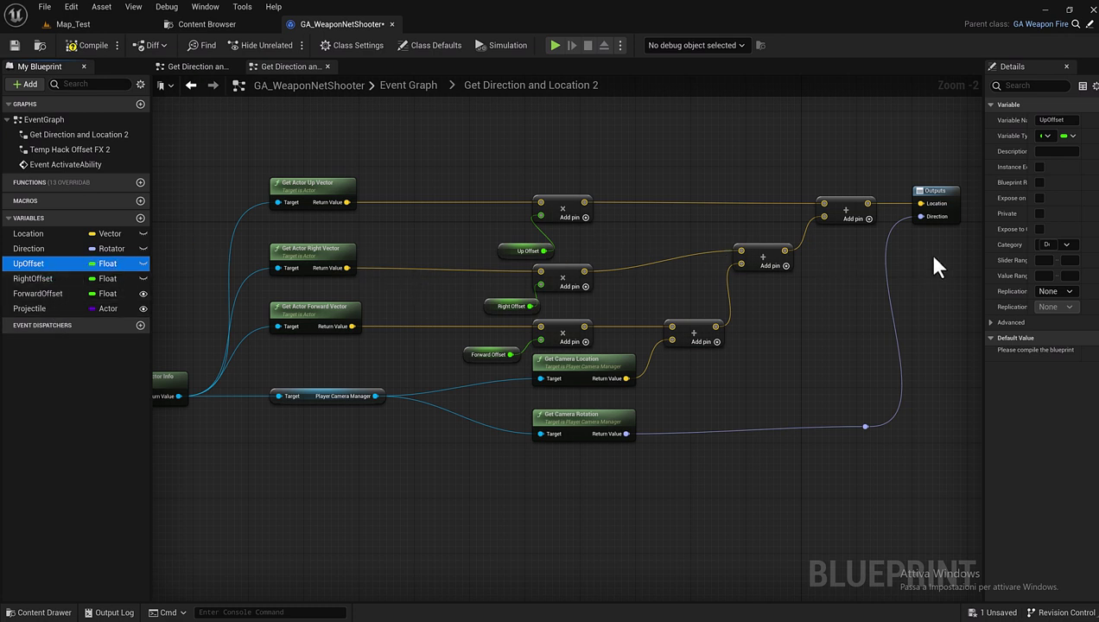
left_click_drag(984, 242, 848, 241)
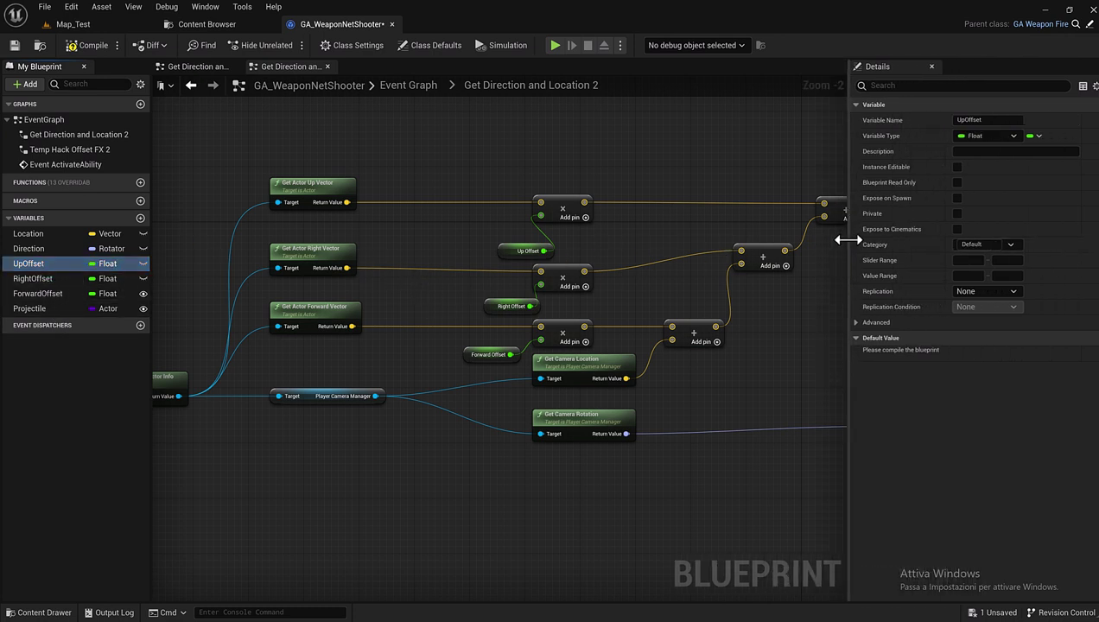
left_click(504, 249)
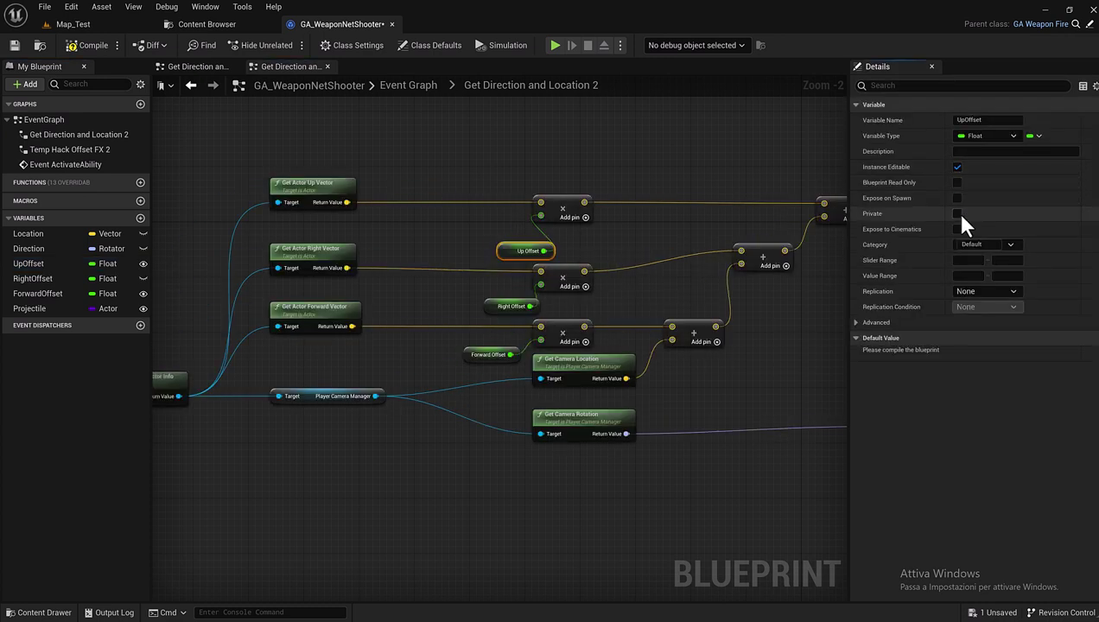
left_click(956, 199)
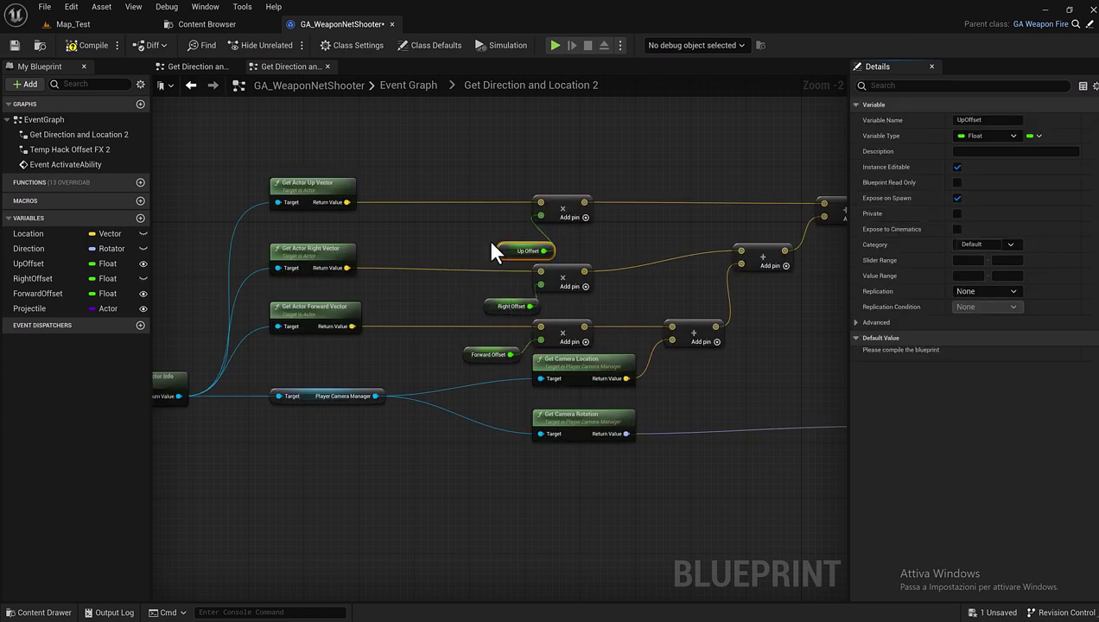
left_click(490, 309)
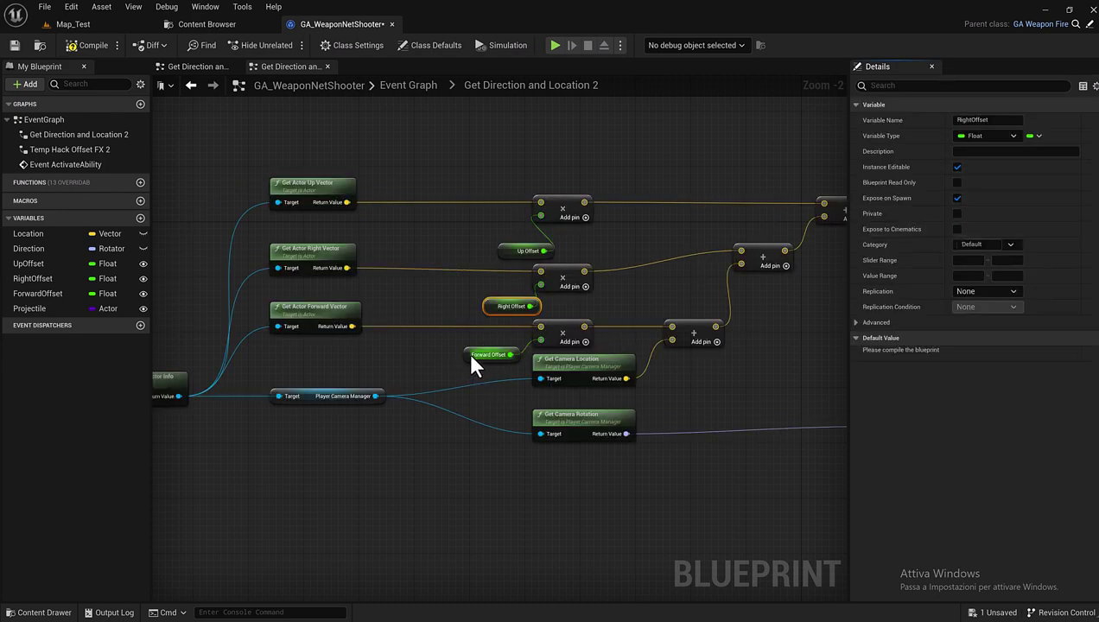
left_click(468, 354)
Compile and save GA_WeaponNetShooter
left_click(74, 43)
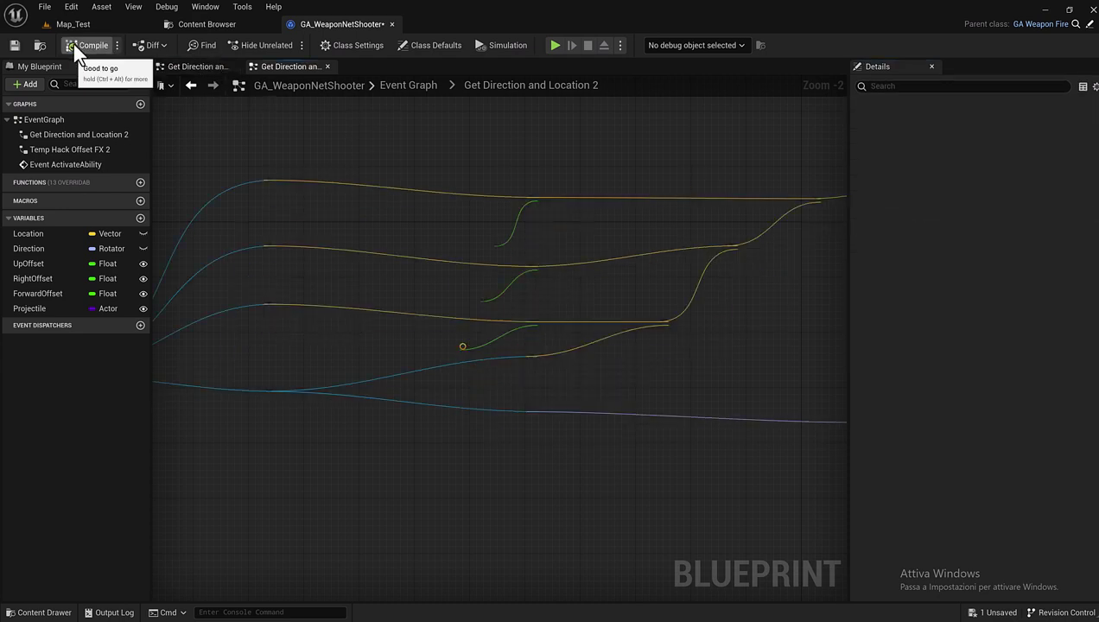
left_click(14, 43)
scroll(295, 188, "down", 2)
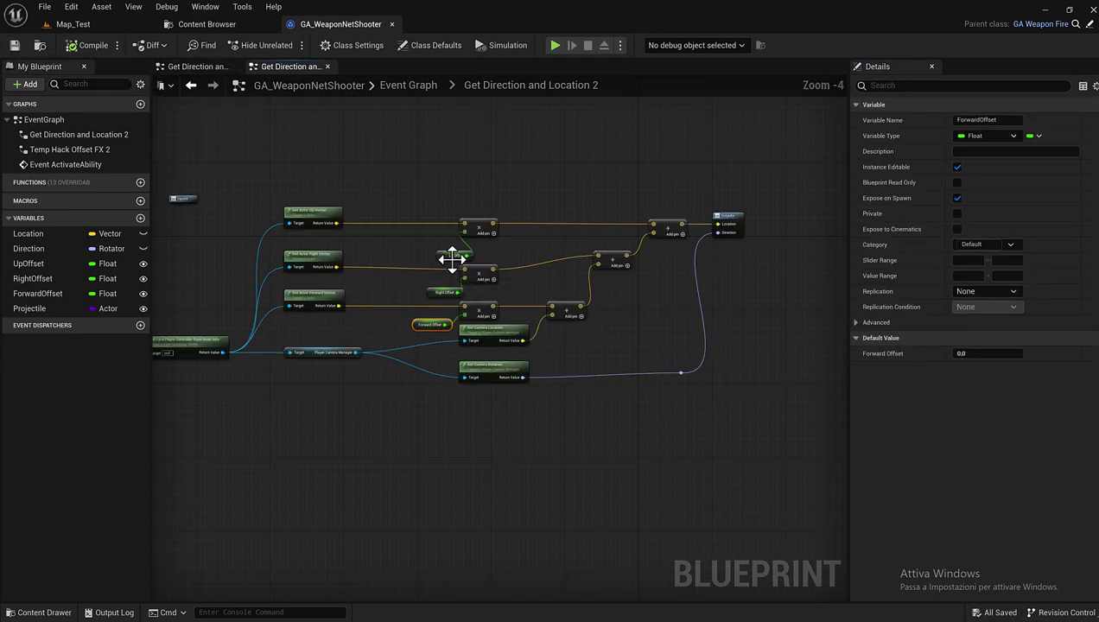
right_click_drag(451, 255, 516, 298)
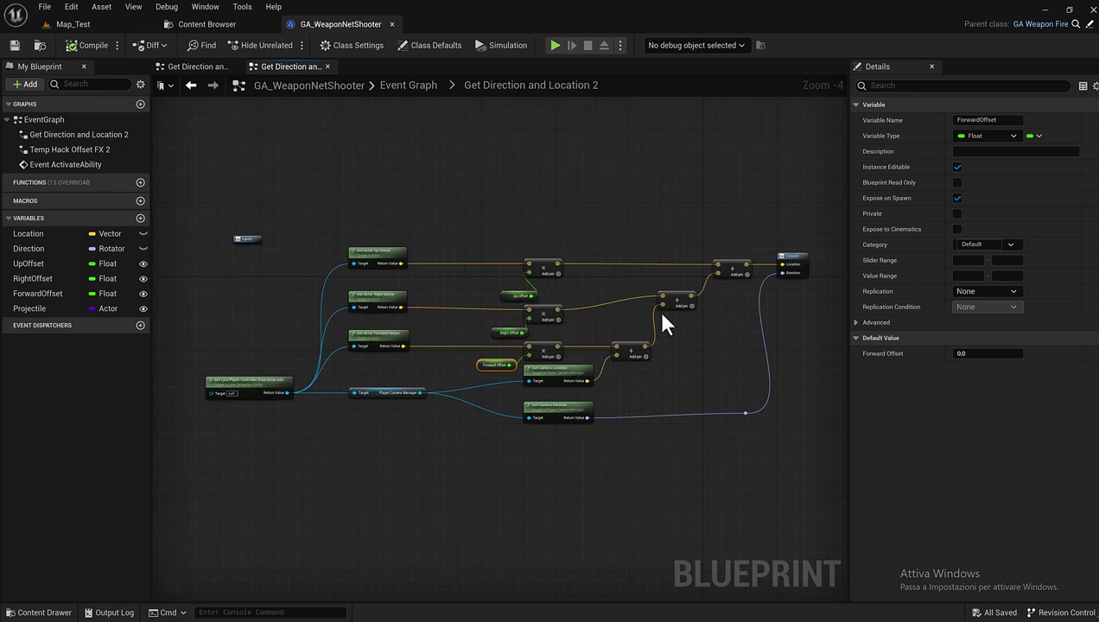
right_click_drag(645, 278, 600, 270)
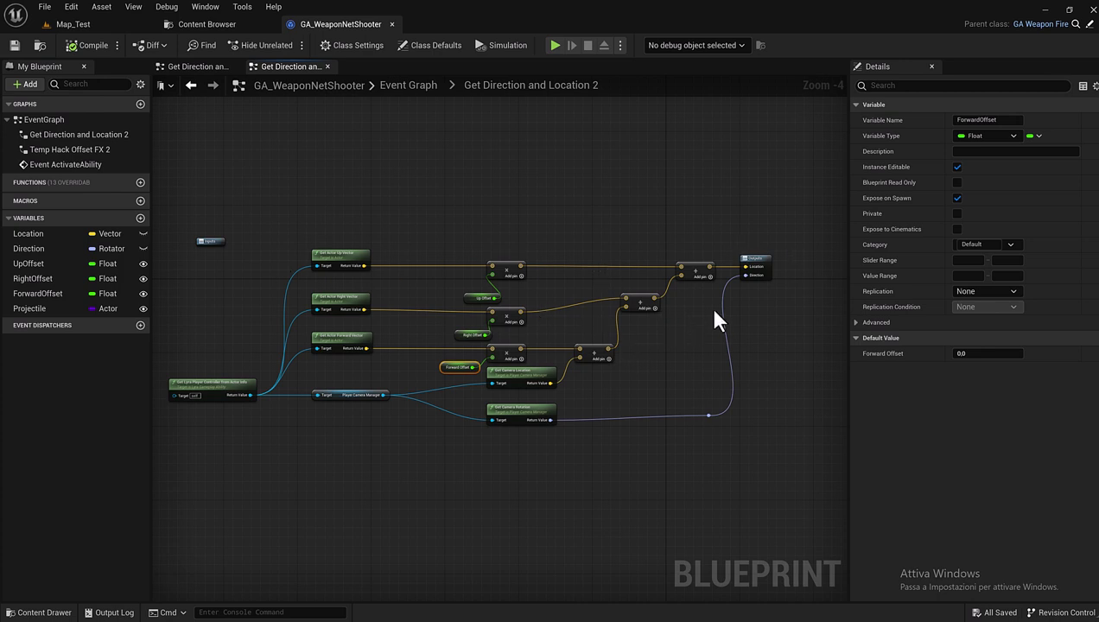
scroll(708, 306, "up", 1)
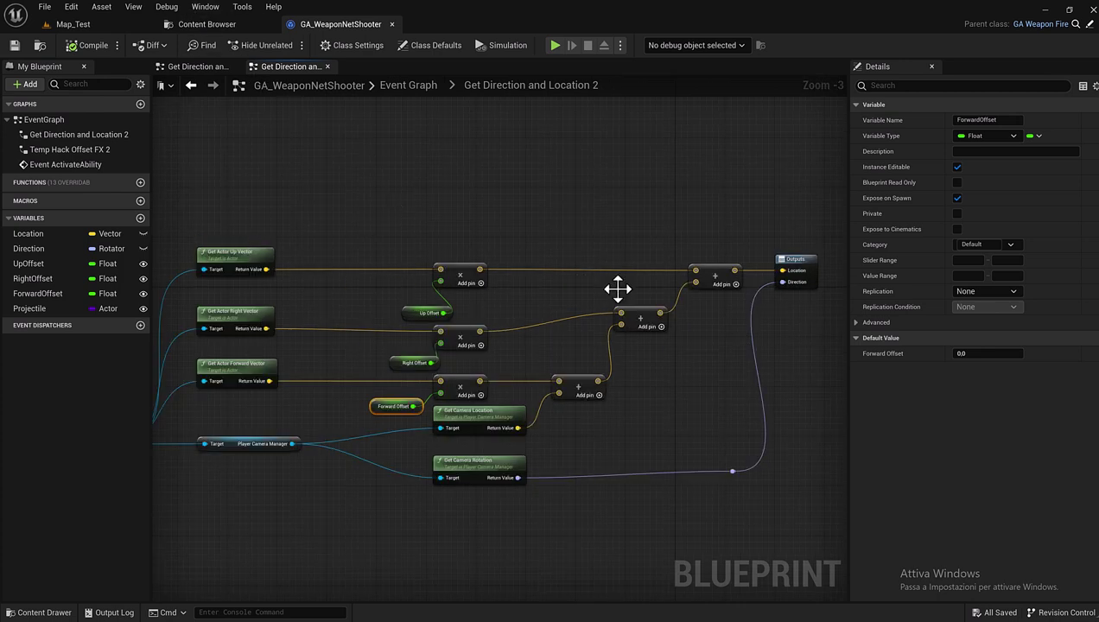
Close the editor and create GA_WeaponNetShooter_Child as a child blueprint with the default name
left_click(392, 24)
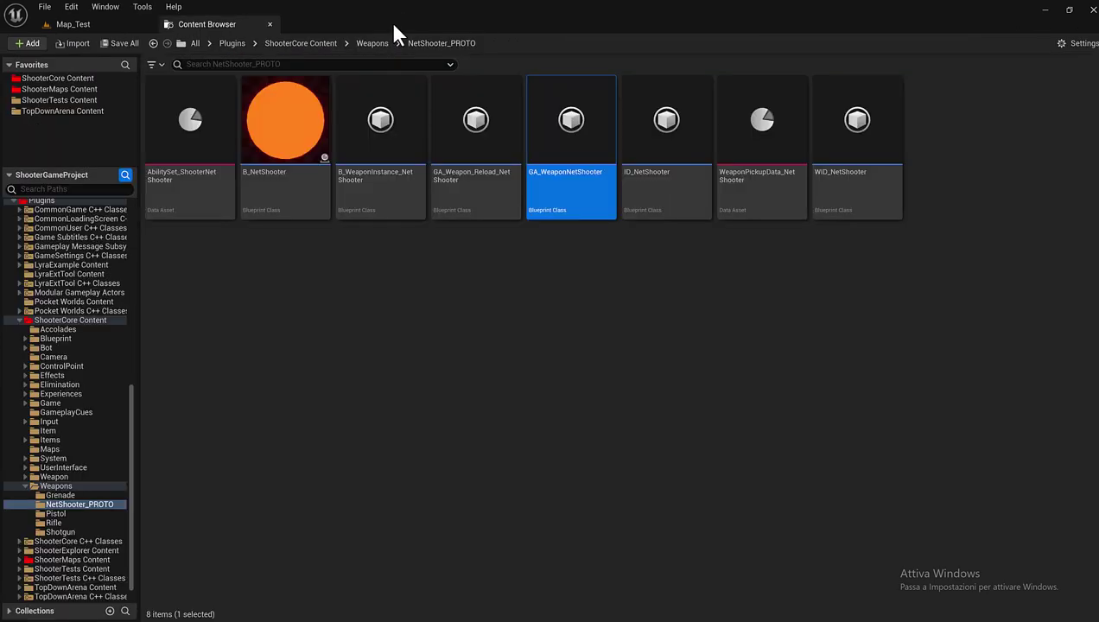
right_click(572, 171)
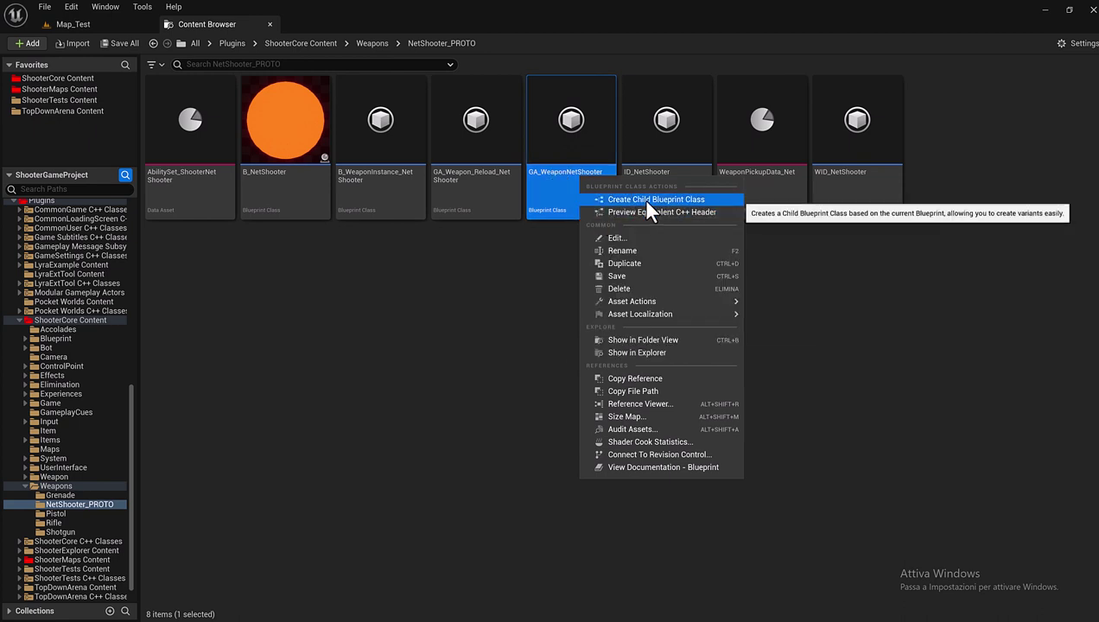
left_click(648, 202)
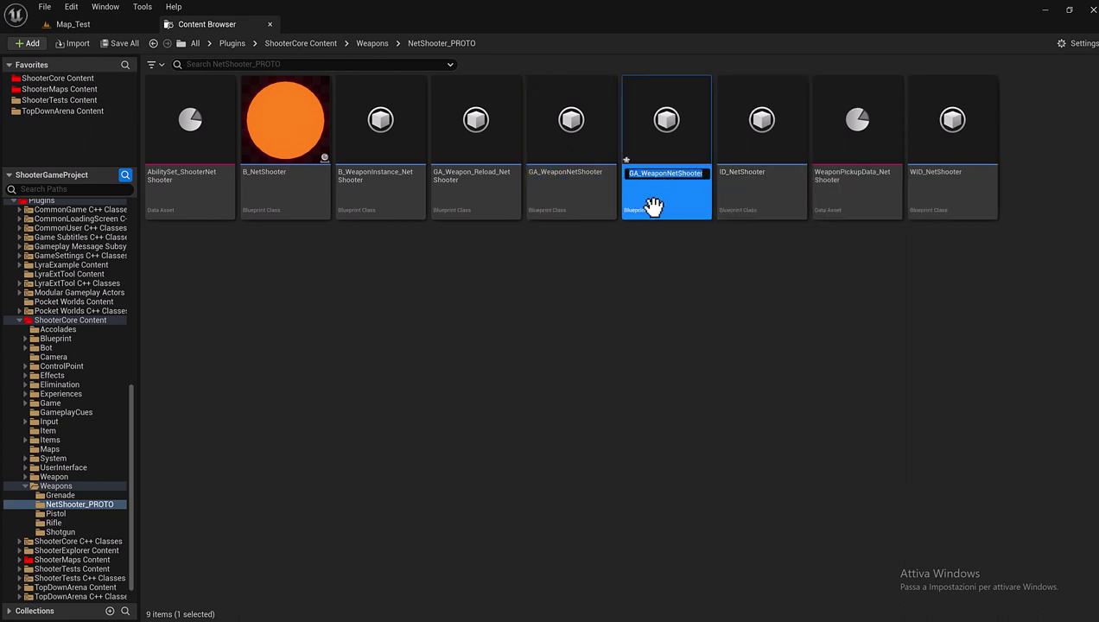
key("Return")
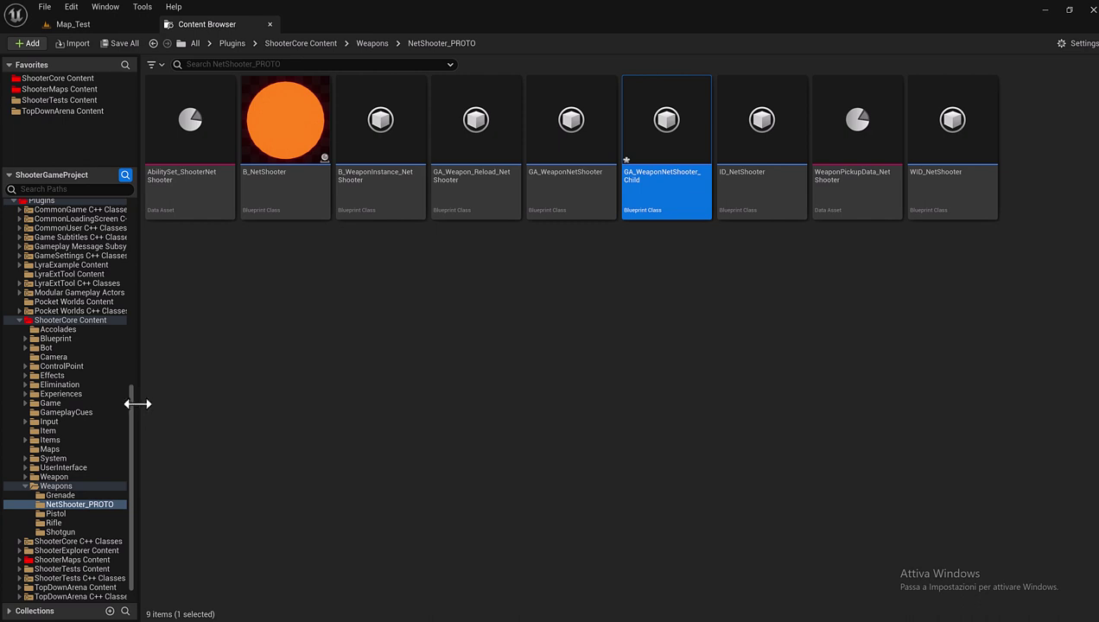
Move GA_WeaponNetShooter_Child into the GrenadeLauncher folder and view that folder
left_click_drag(128, 401, 123, 213)
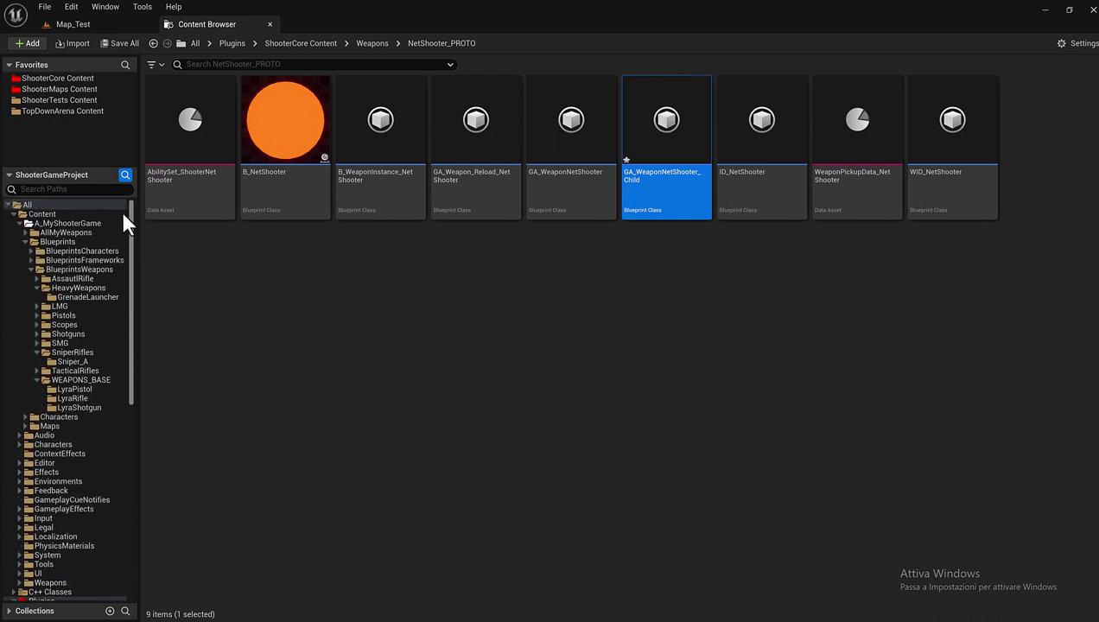
mouse_move(629, 216)
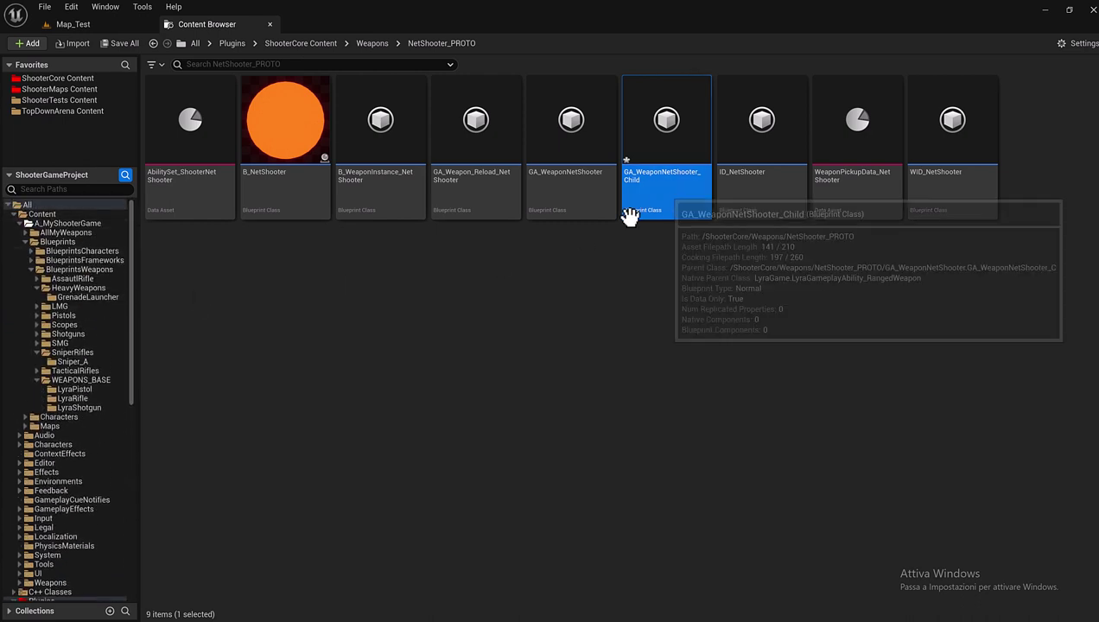
left_click_drag(629, 216, 110, 297)
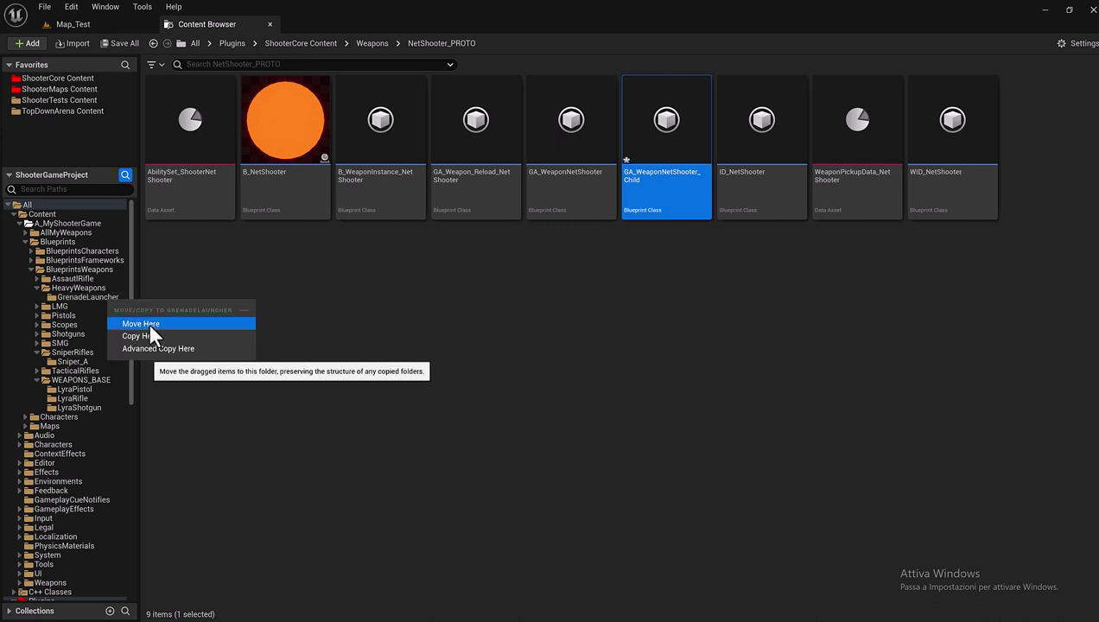
left_click(148, 321)
left_click(104, 296)
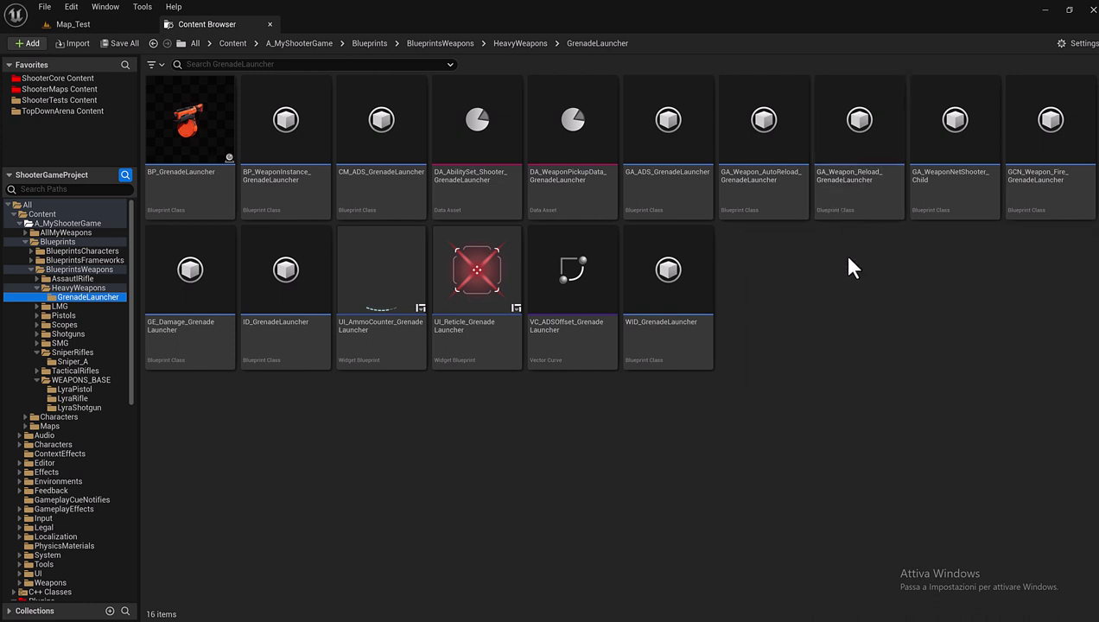
Rename GA_WeaponNetShooter_Child to GA_Weapon_Fire_GrenadeLauncher
left_click(933, 204)
left_click(974, 174)
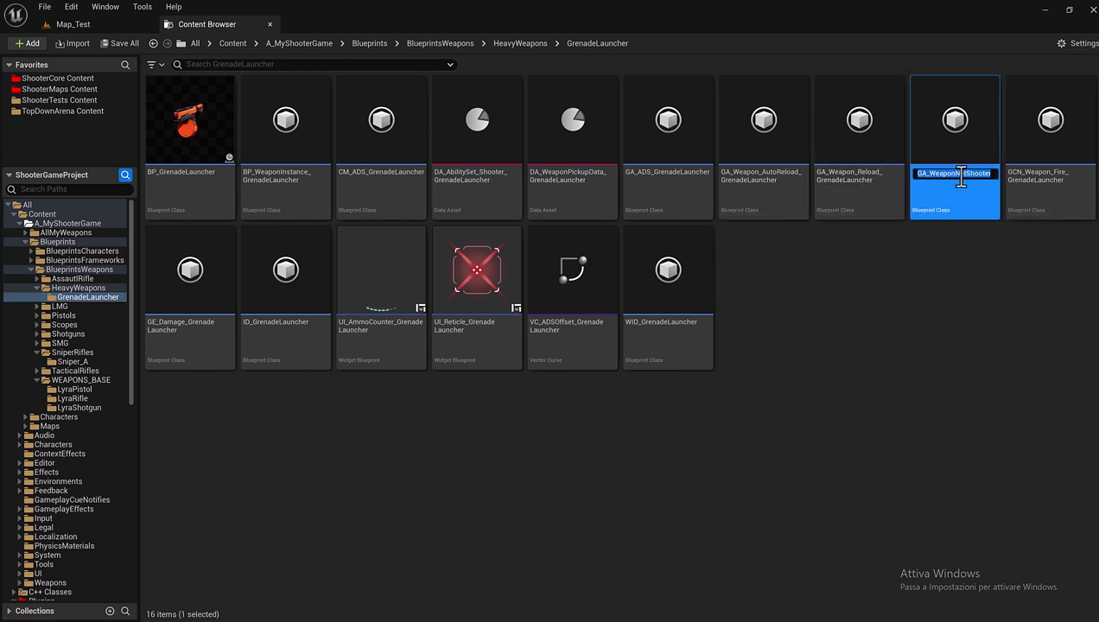
type("GA_Weapon_Fire_G")
key("Return")
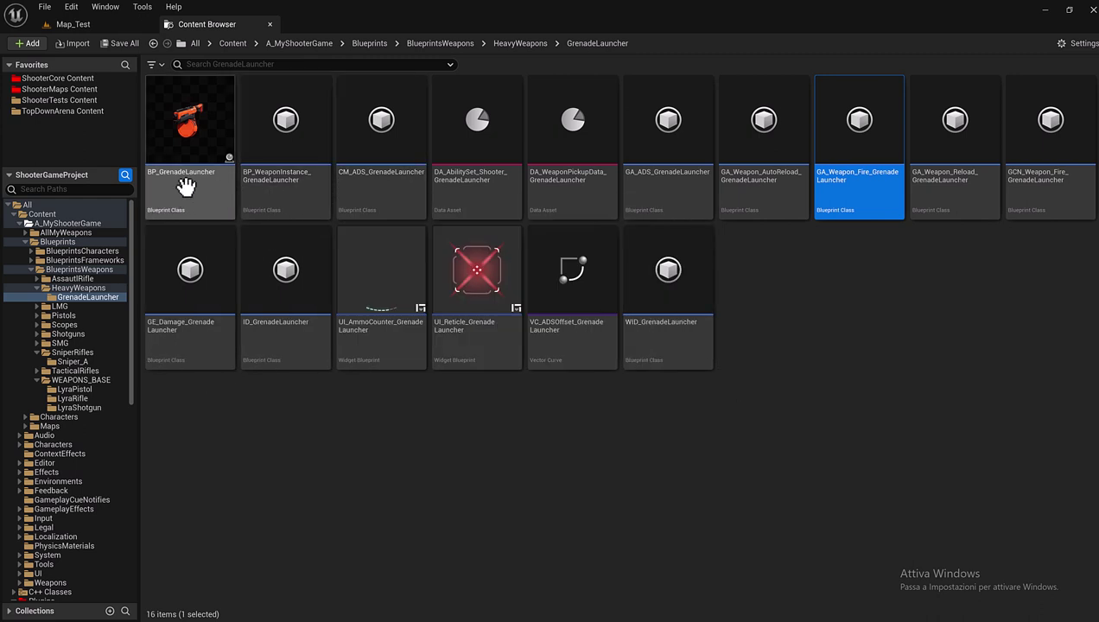
Open BP_GrenadeLauncher docked and delete its row1 and row2 text components
double_click(185, 182)
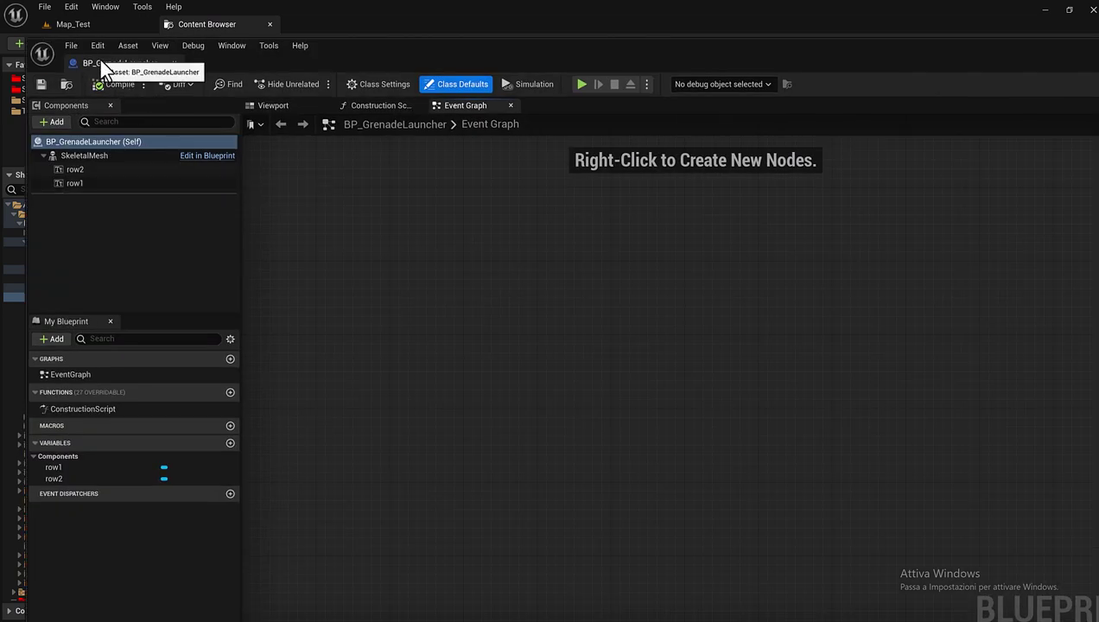
left_click_drag(106, 63, 334, 26)
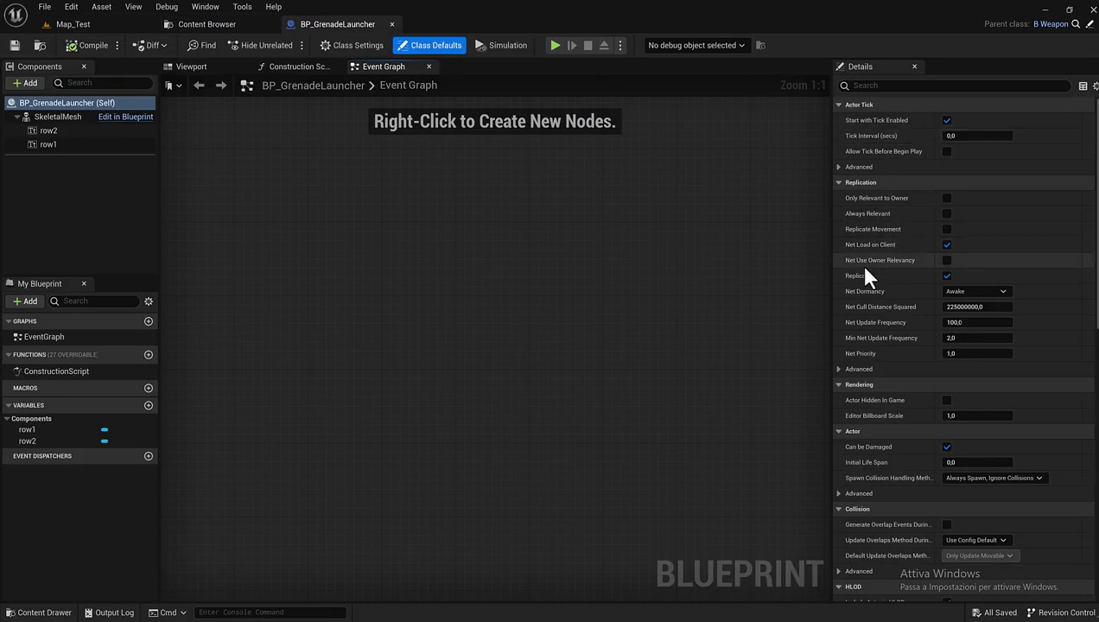
left_click(187, 69)
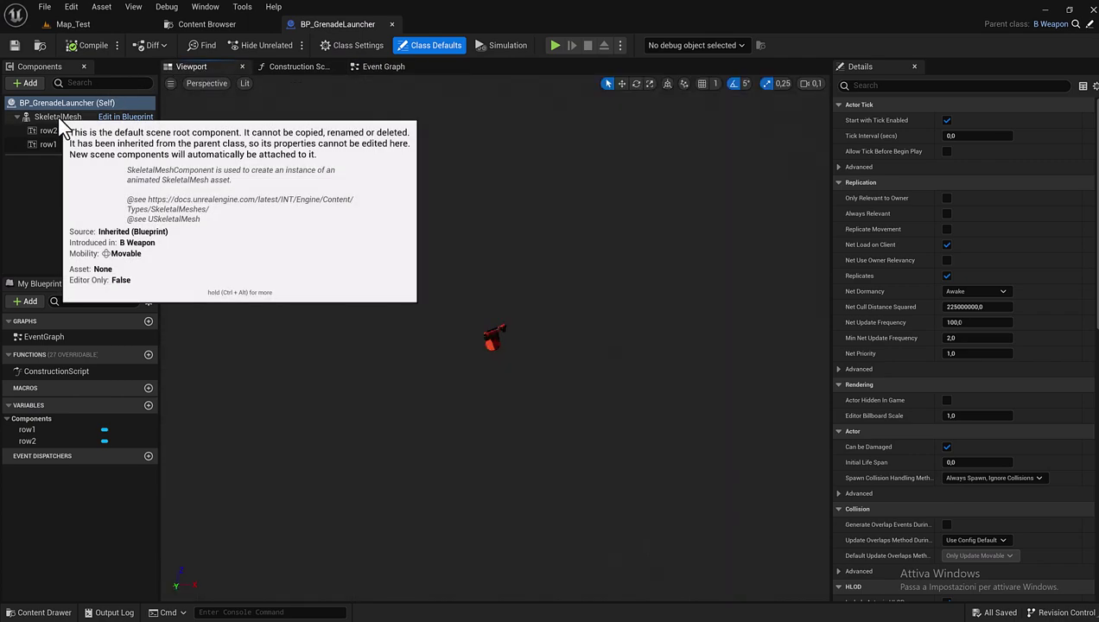
left_click(60, 119)
left_click(52, 130)
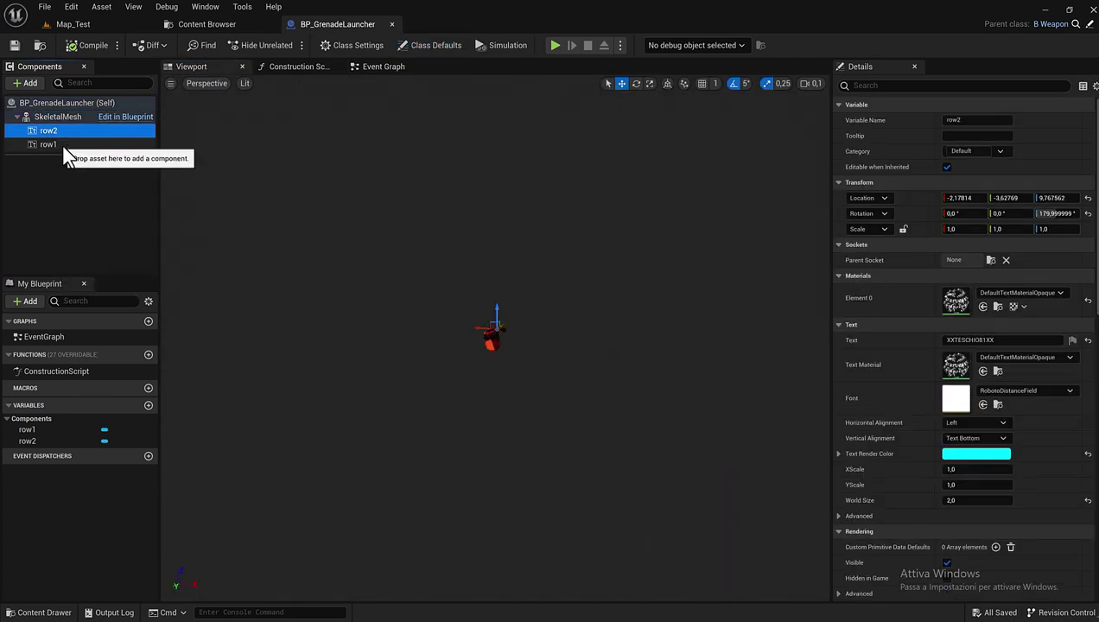
left_click(66, 147, "shift")
key("Delete")
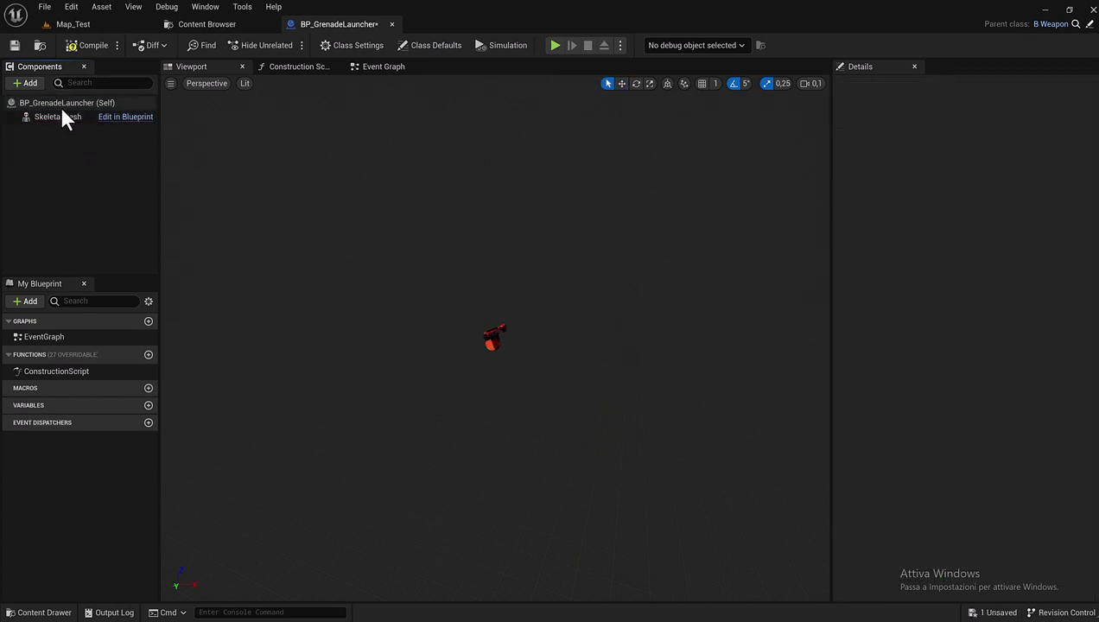
left_click(61, 117)
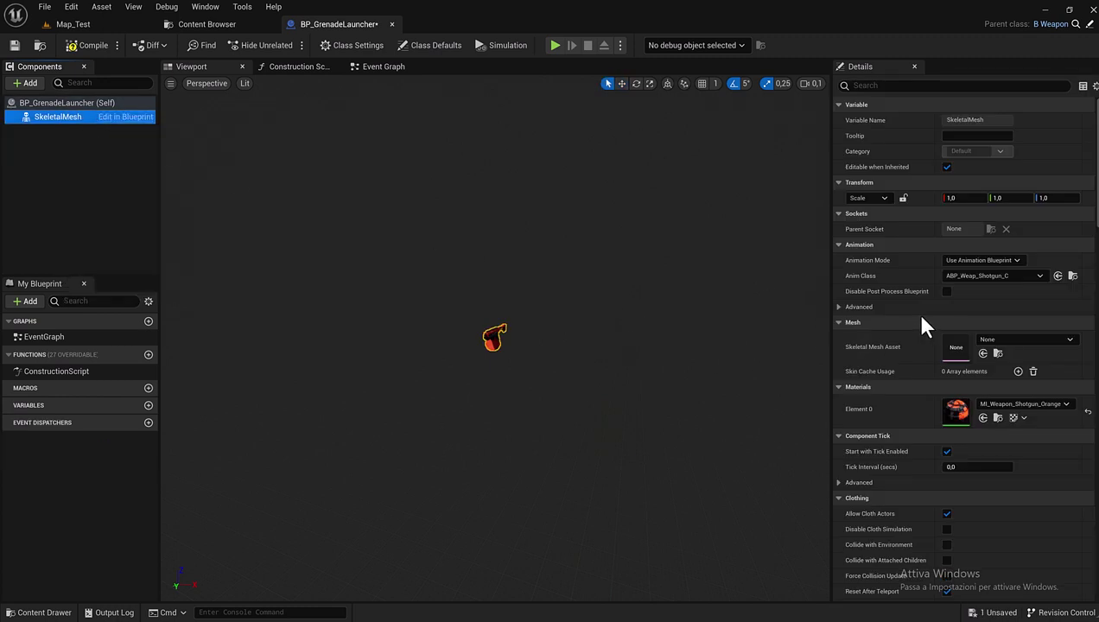
Set the skeletal mesh to Grenade_Launcher_A with its default material, then compile and save
left_click_drag(830, 311, 678, 312)
left_click(977, 344)
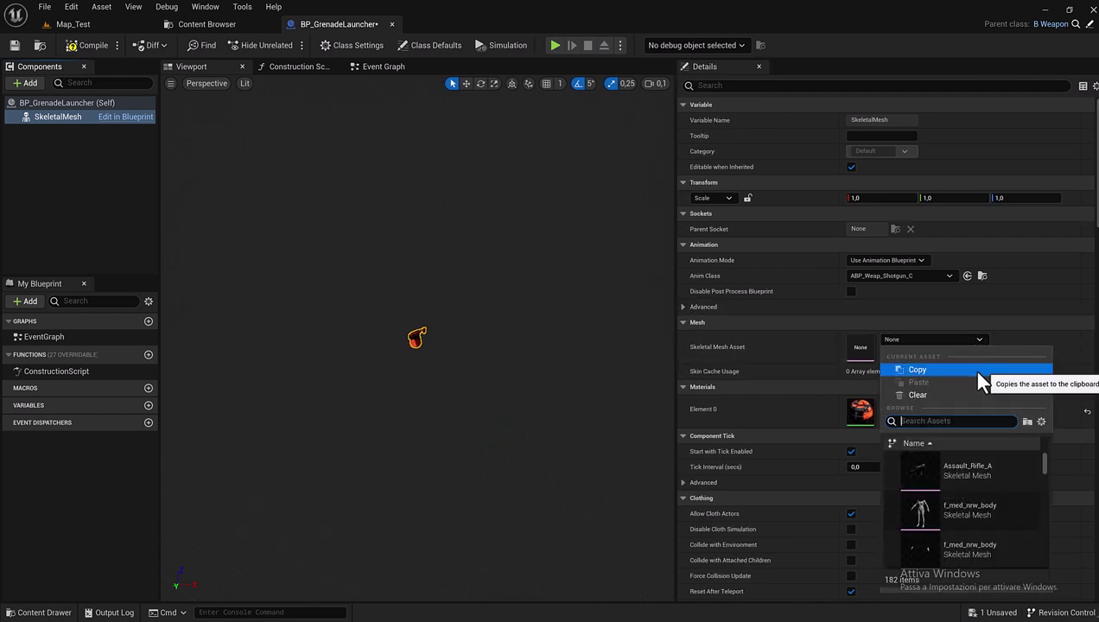
type("grenad")
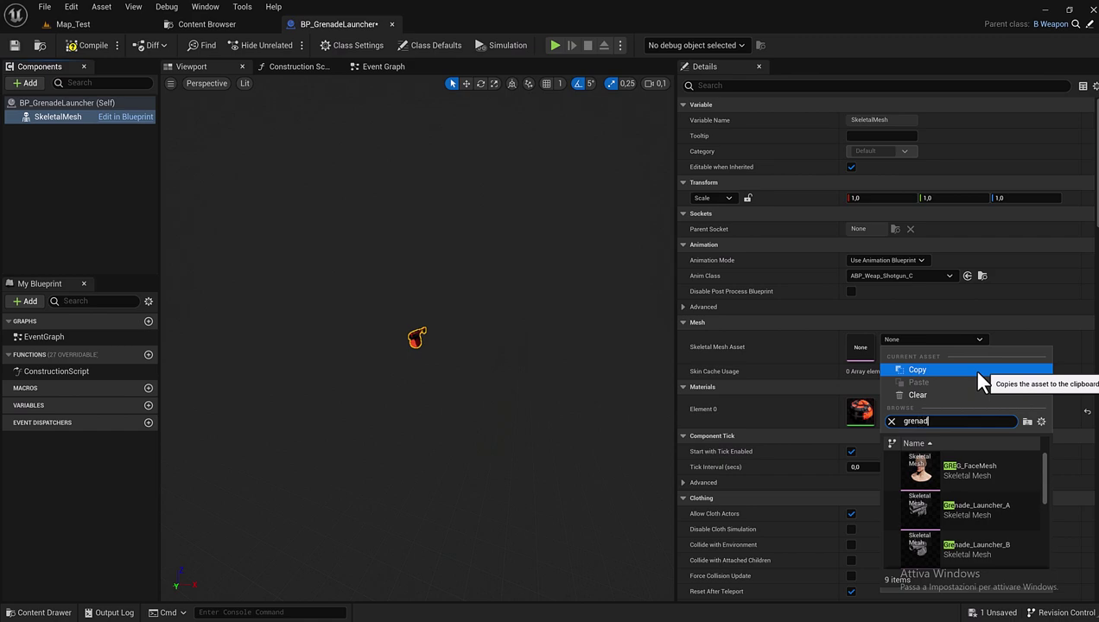
type("e")
scroll(1049, 515, "down", 2)
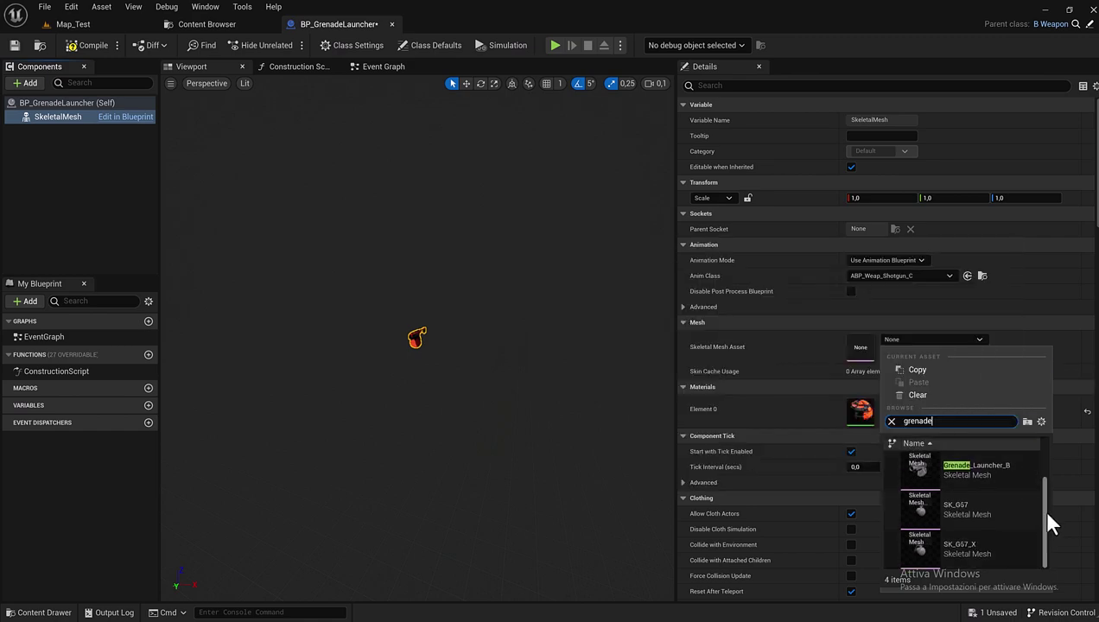
scroll(1040, 508, "up", 2)
left_click(985, 467)
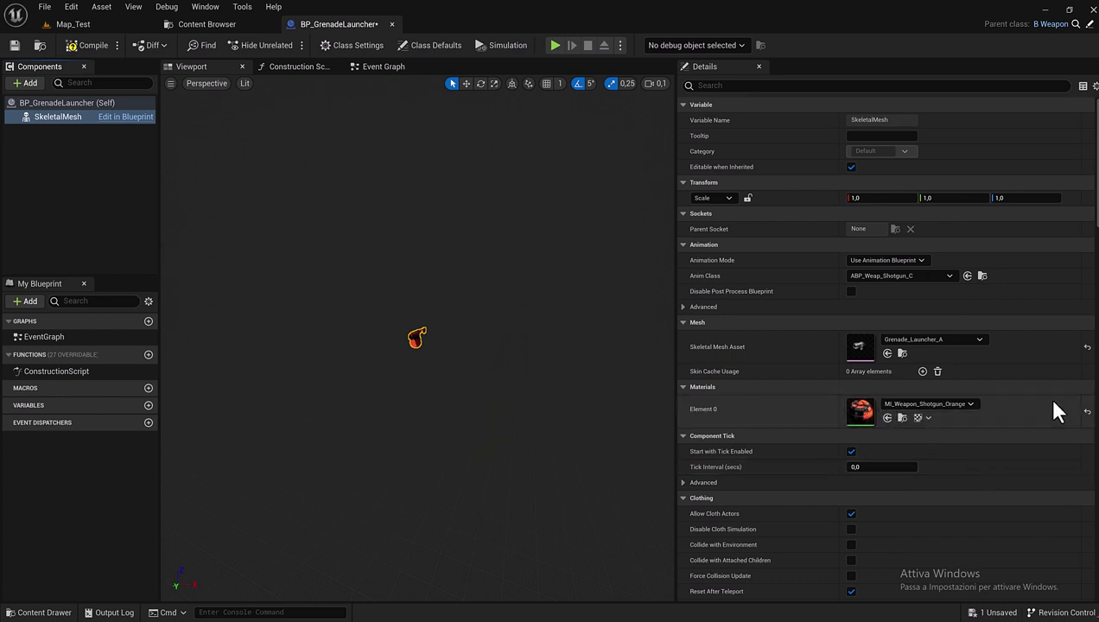
left_click(1087, 414)
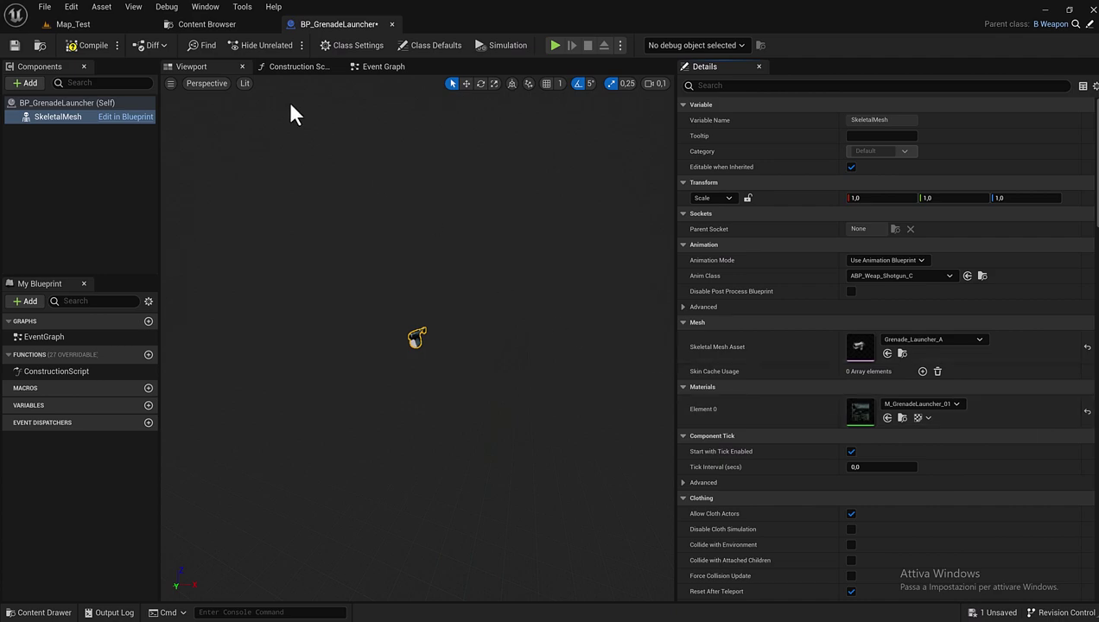
left_click(79, 43)
Reopen BP_GrenadeLauncher, orbit to a side view, and scroll Details to the Lyra section
left_click(391, 24)
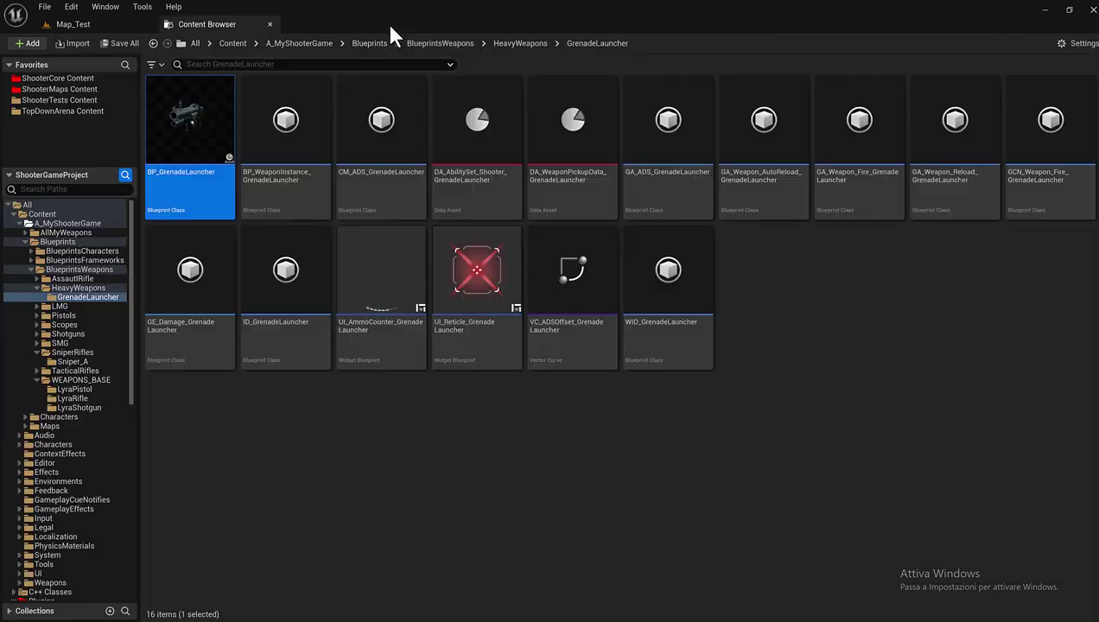
double_click(192, 119)
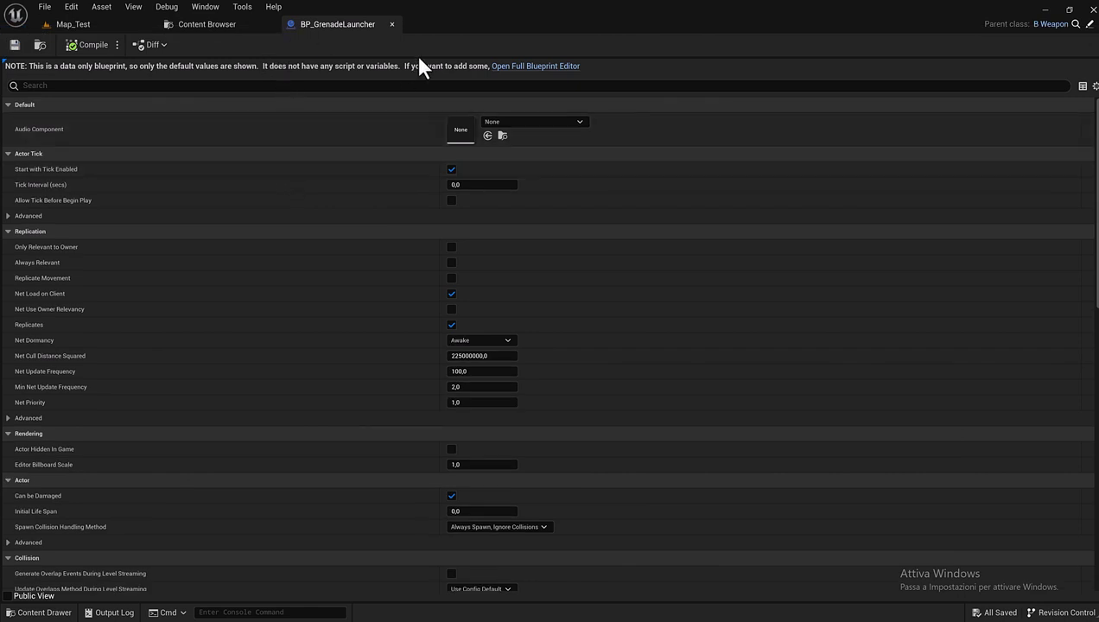
left_click(508, 69)
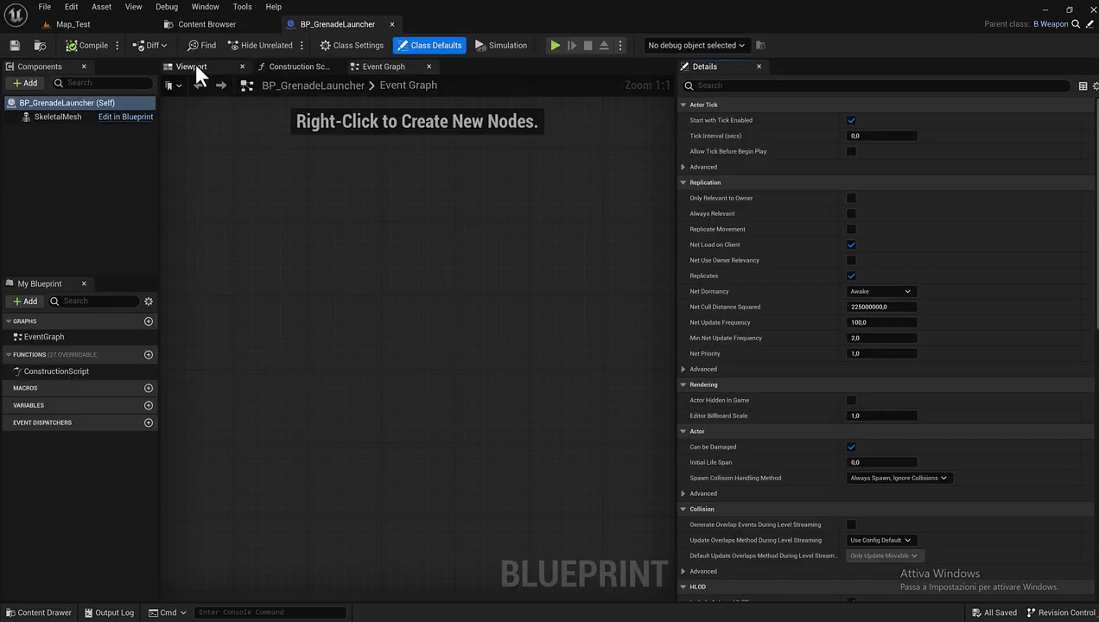
left_click(198, 69)
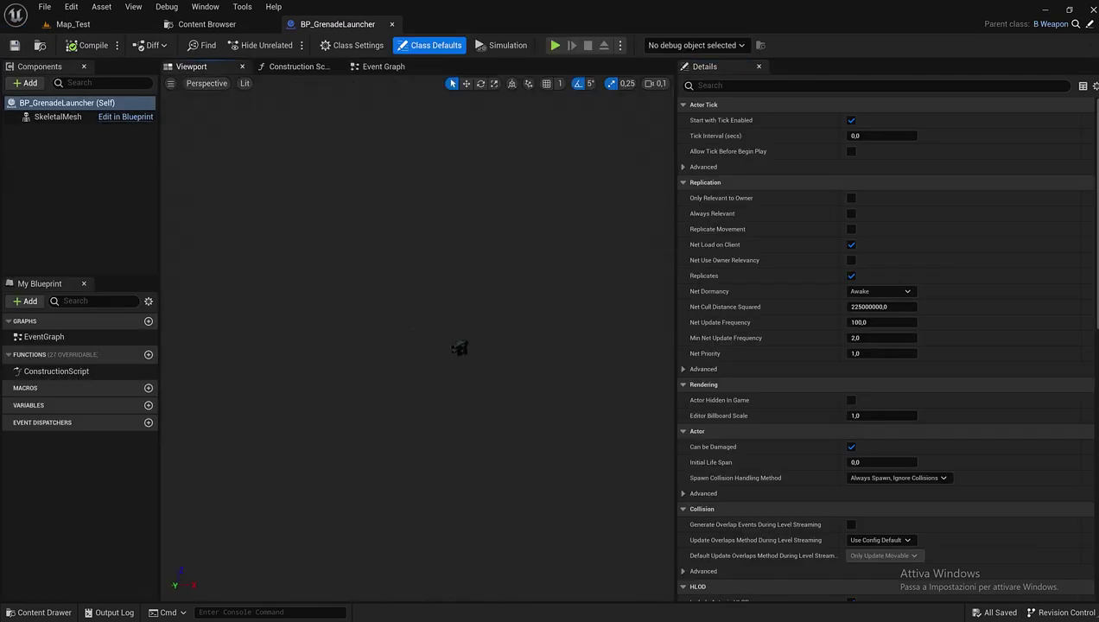
mouse_move(426, 354)
left_mouse_down()
mouse_move(518, 363)
mouse_move(519, 345)
left_mouse_up()
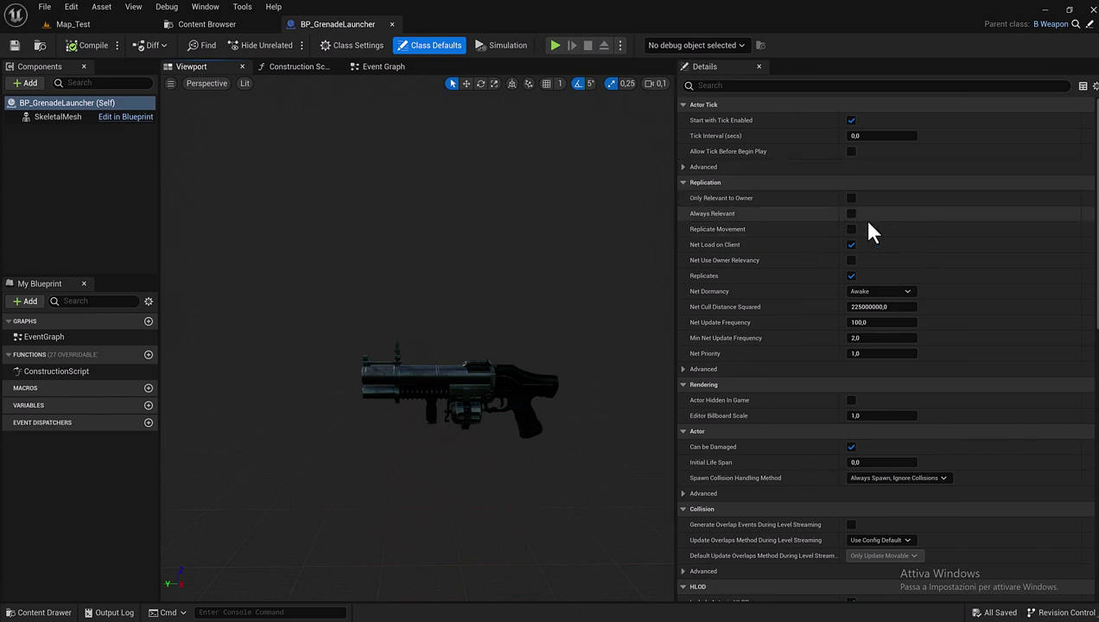
scroll(927, 246, "down", 2)
scroll(928, 247, "down", 2)
scroll(927, 246, "down", 4)
scroll(926, 245, "down", 2)
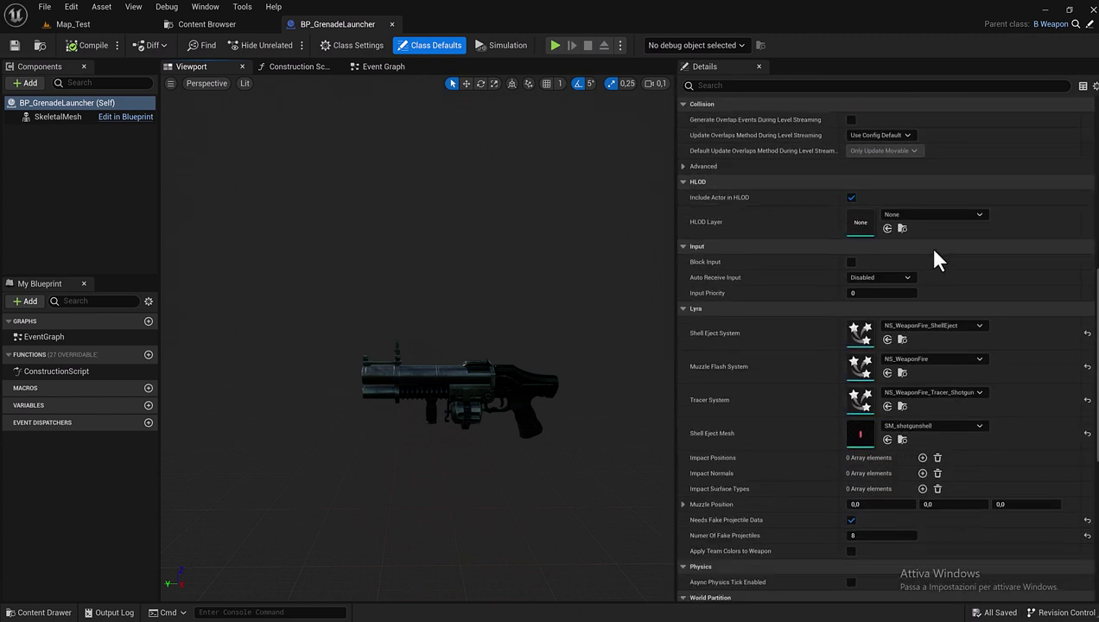
scroll(934, 251, "down", 2)
scroll(934, 252, "down", 2)
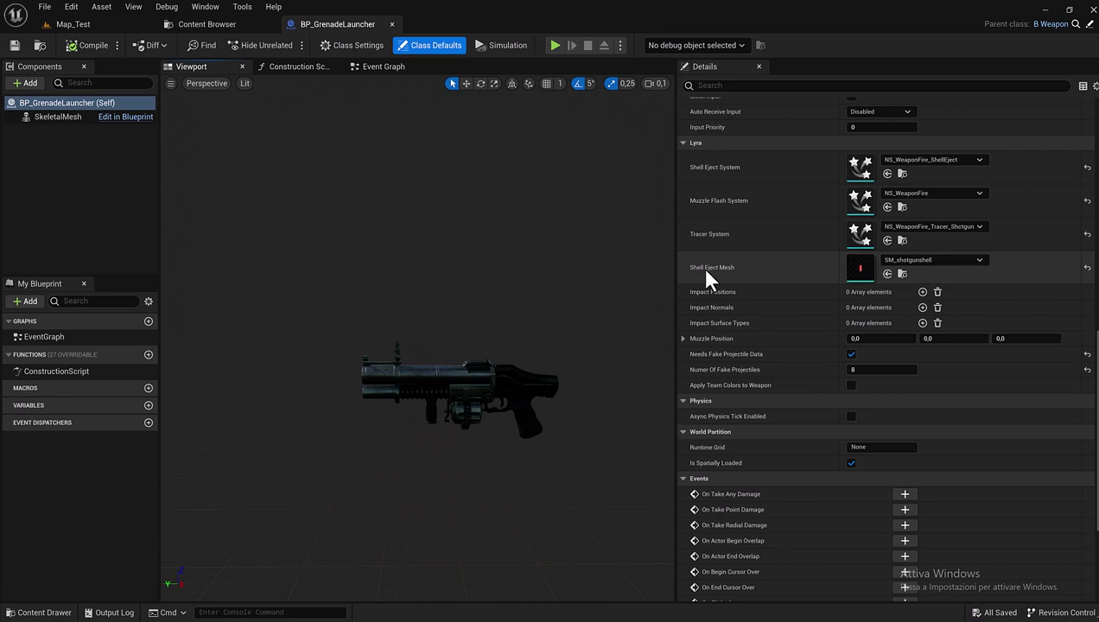
Set the Shell Eject Mesh to GrenadeLauncherA_Ammo
left_click(907, 261)
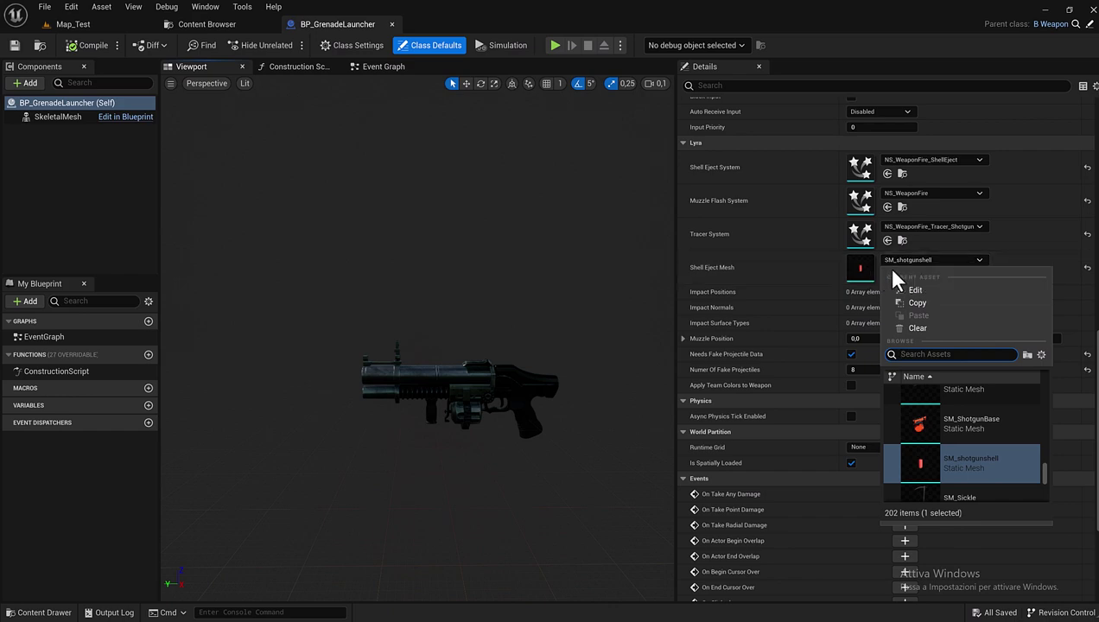
scroll(999, 423, "up", 2)
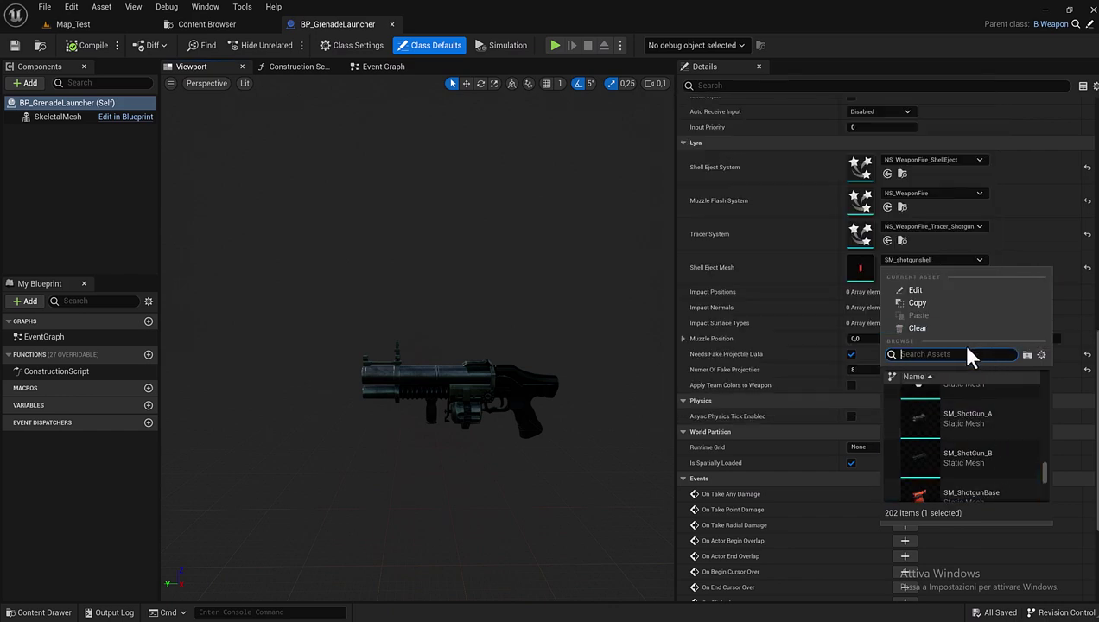
type("grenade L")
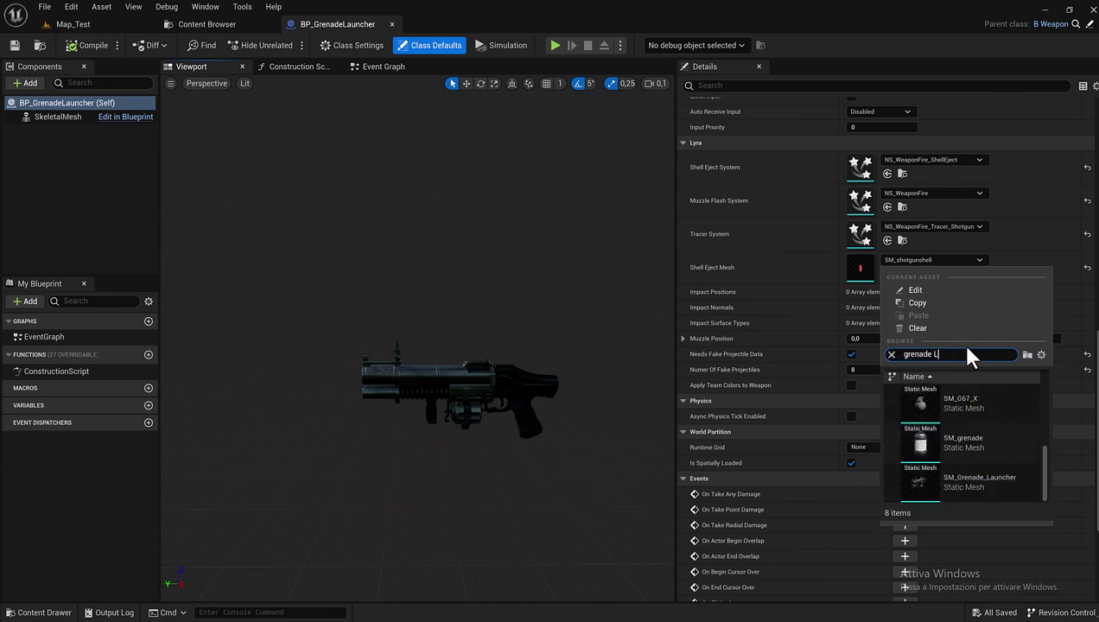
type("auncher")
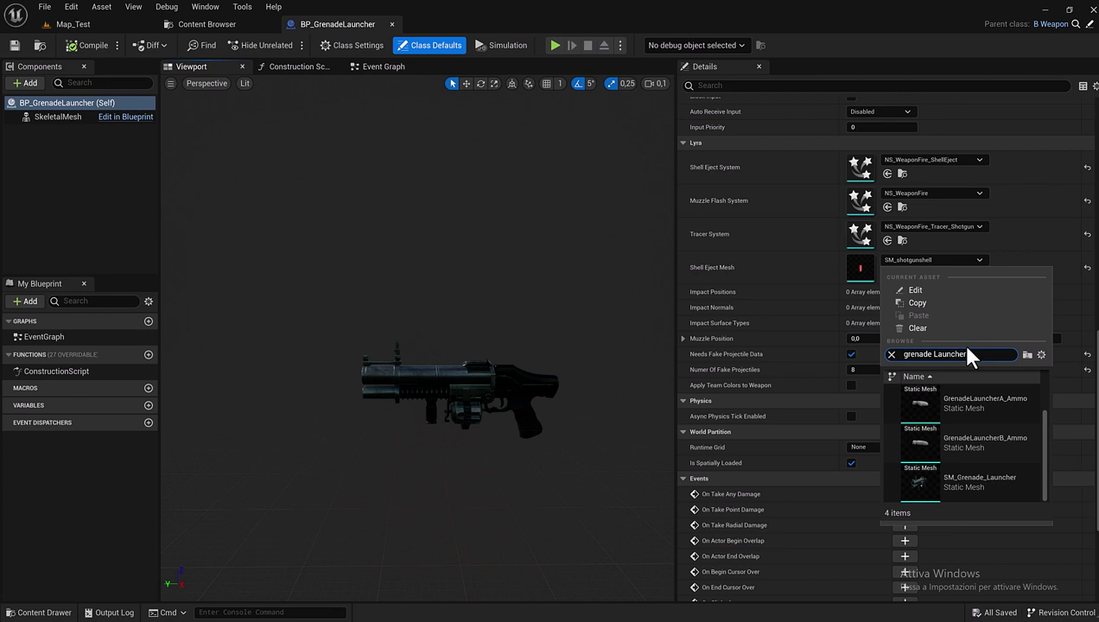
key("ctrl+a")
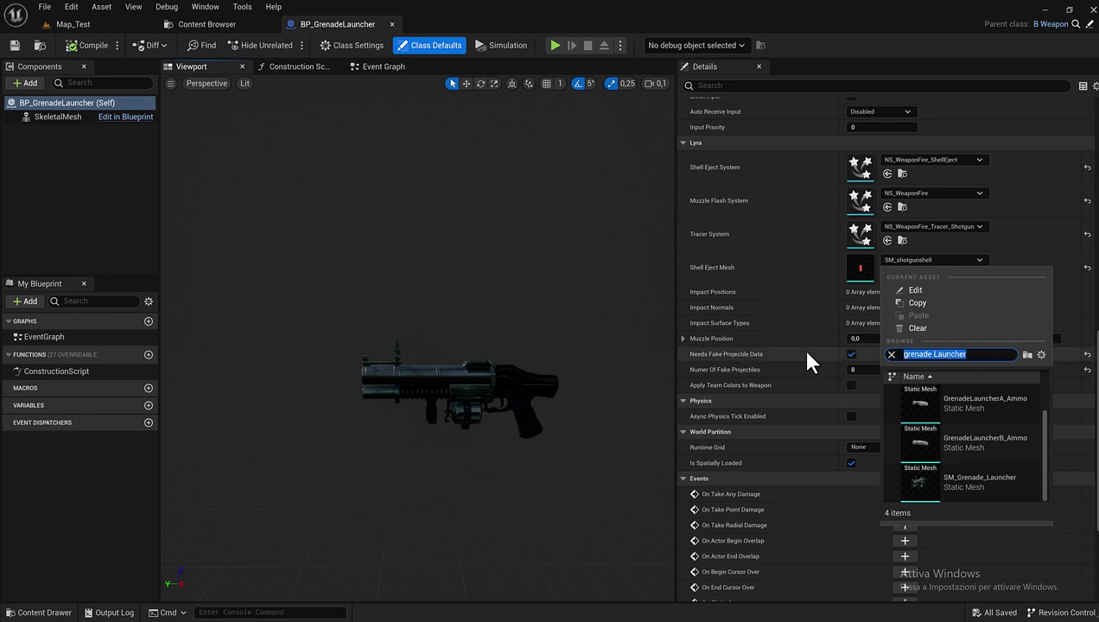
scroll(1033, 423, "down", 1)
left_click_drag(1045, 427, 1045, 458)
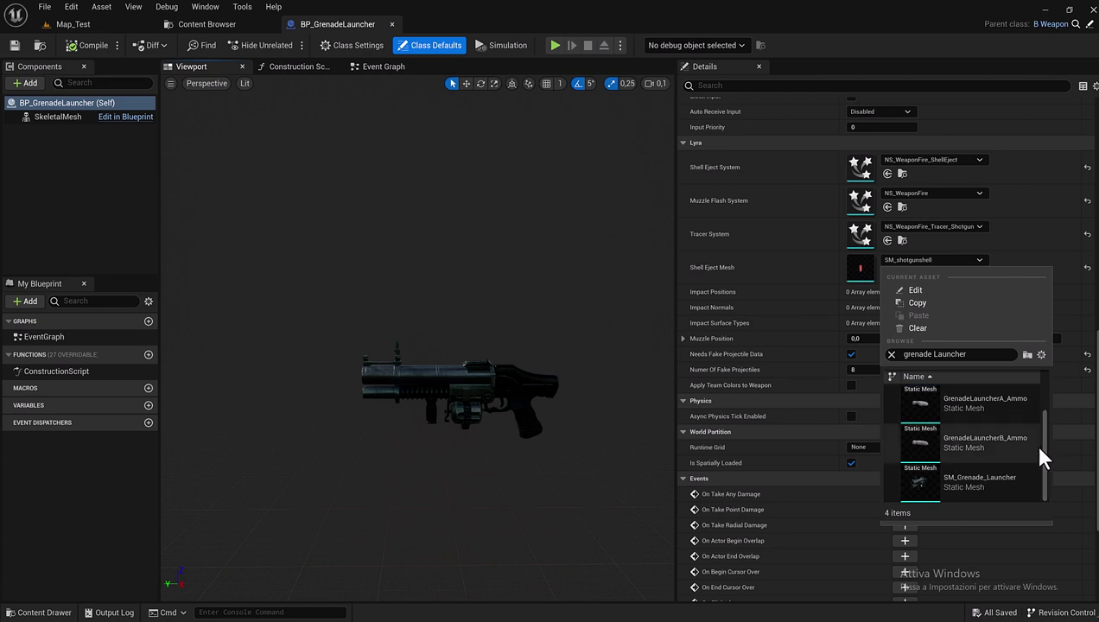
left_click(935, 408)
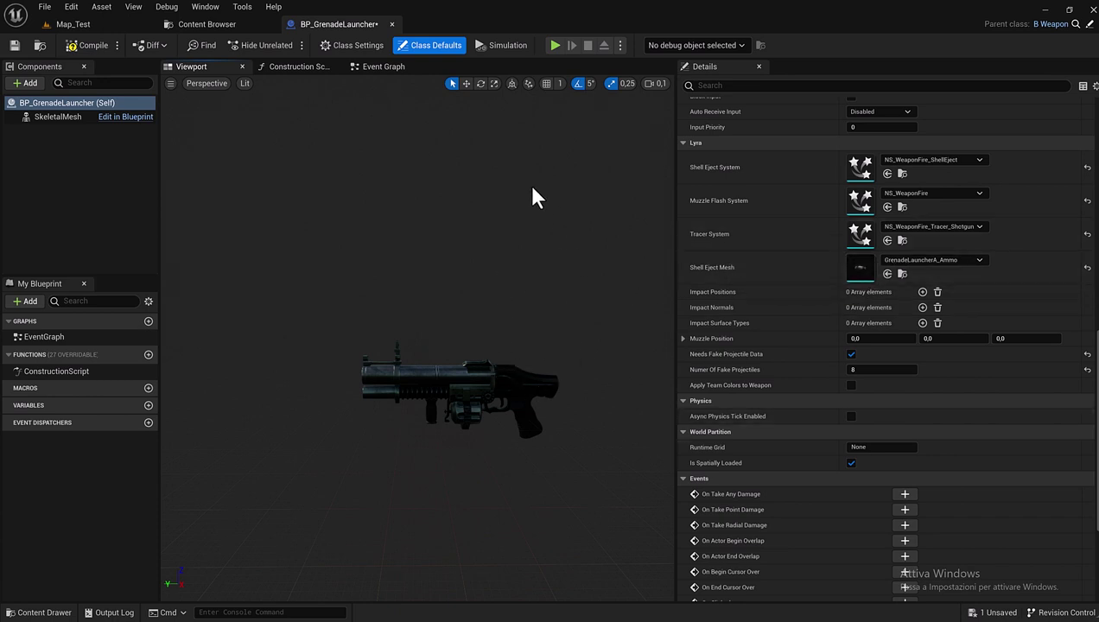
Compile and save BP_GrenadeLauncher, then close its editor
left_click(91, 48)
left_click(15, 45)
scroll(835, 293, "down", 2)
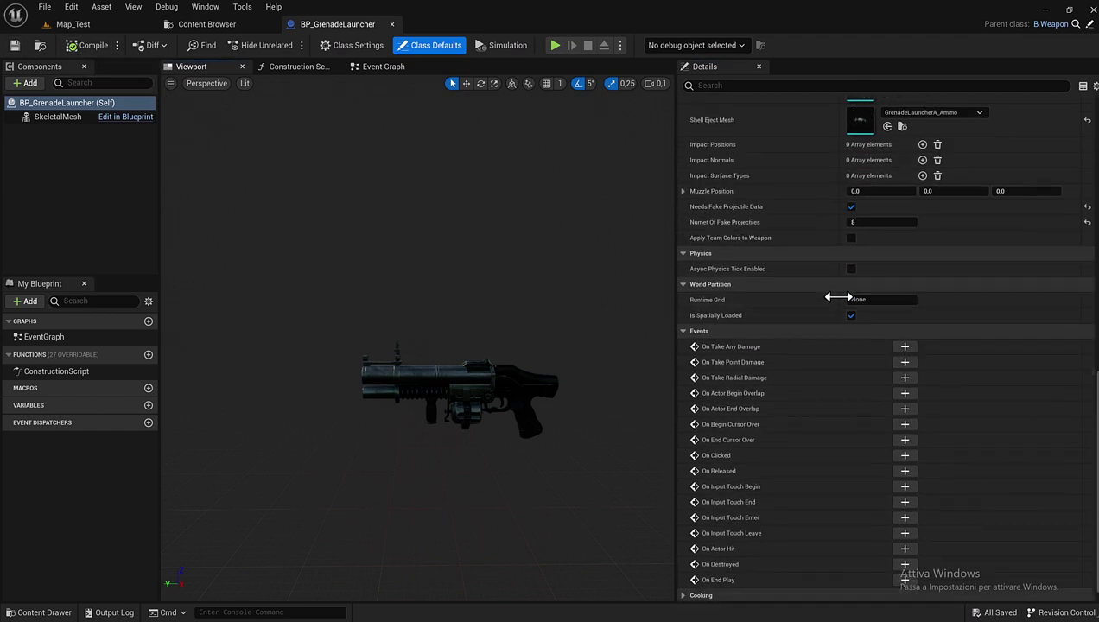
scroll(832, 291, "up", 2)
scroll(831, 291, "up", 1)
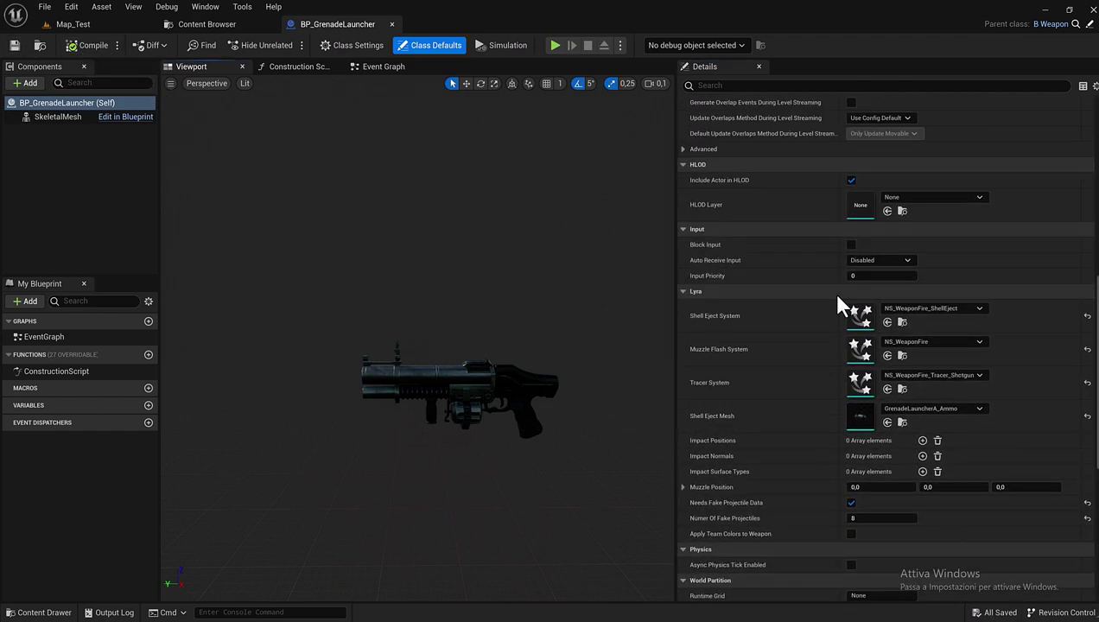
scroll(821, 292, "up", 1)
left_click(391, 25)
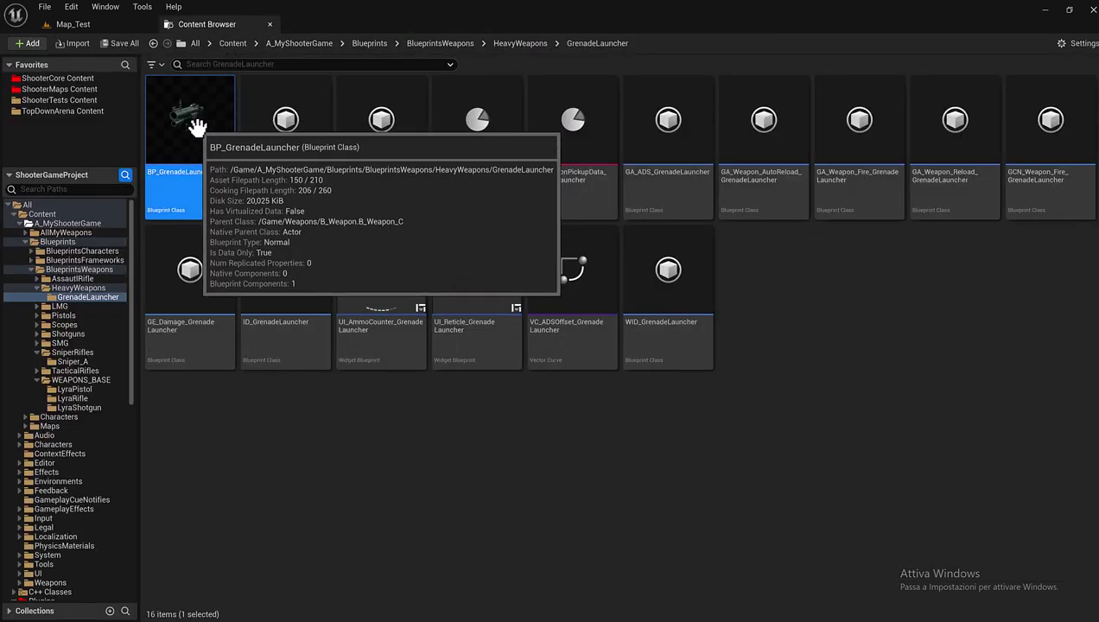
Open DA_WeaponPickupData_GrenadeLauncher in a docked tab and copy BP_GrenadeLauncher's name
double_click(571, 178)
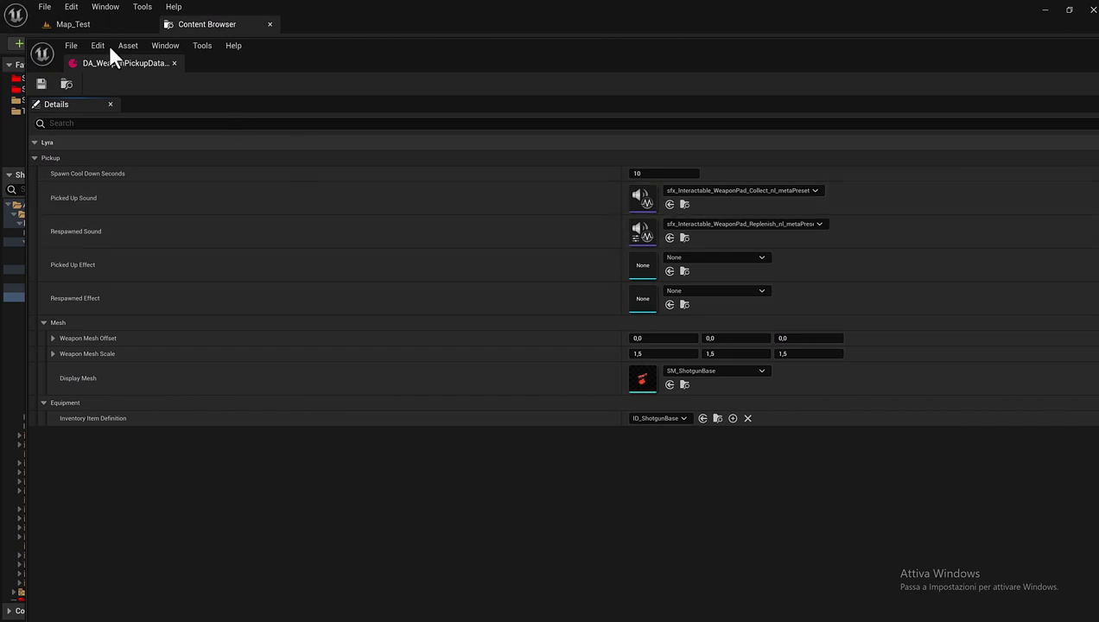
left_click_drag(117, 63, 344, 21)
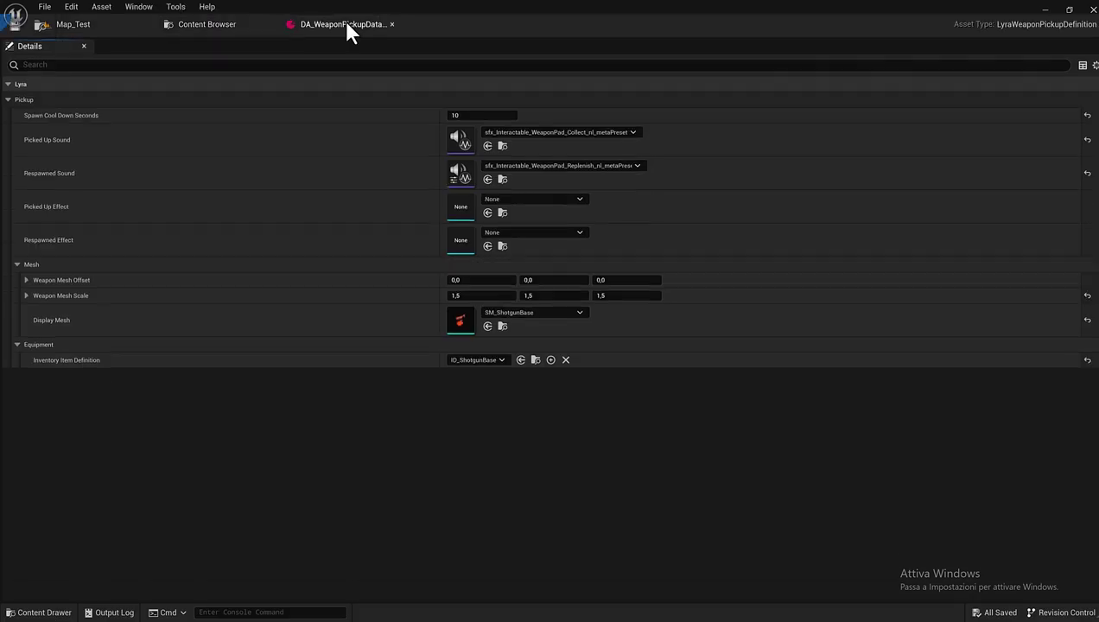
left_click(196, 29)
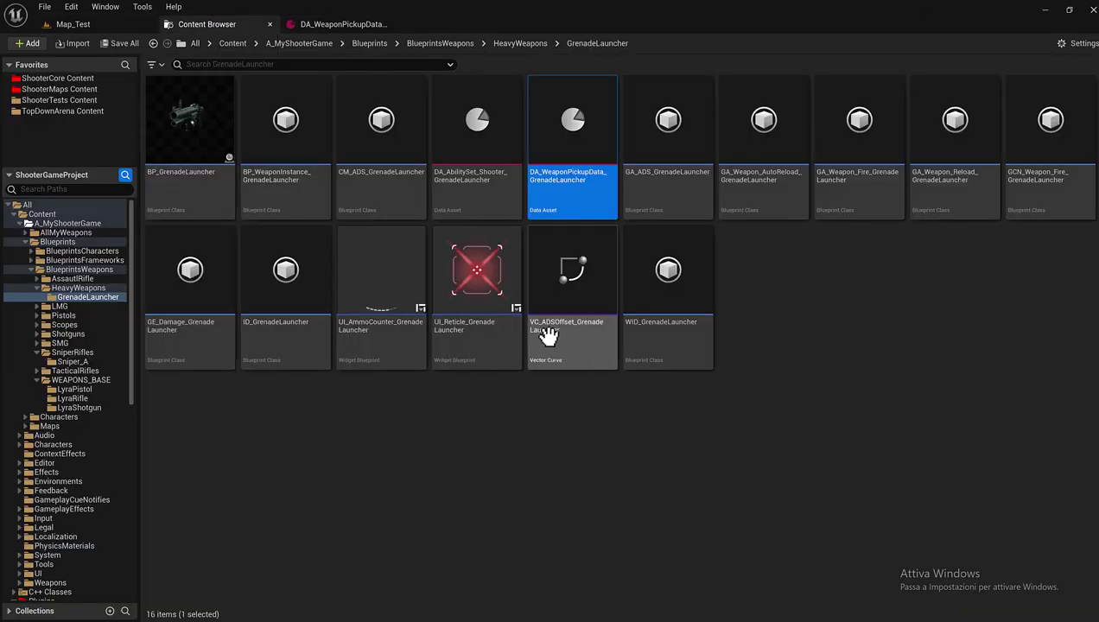
left_click(208, 191)
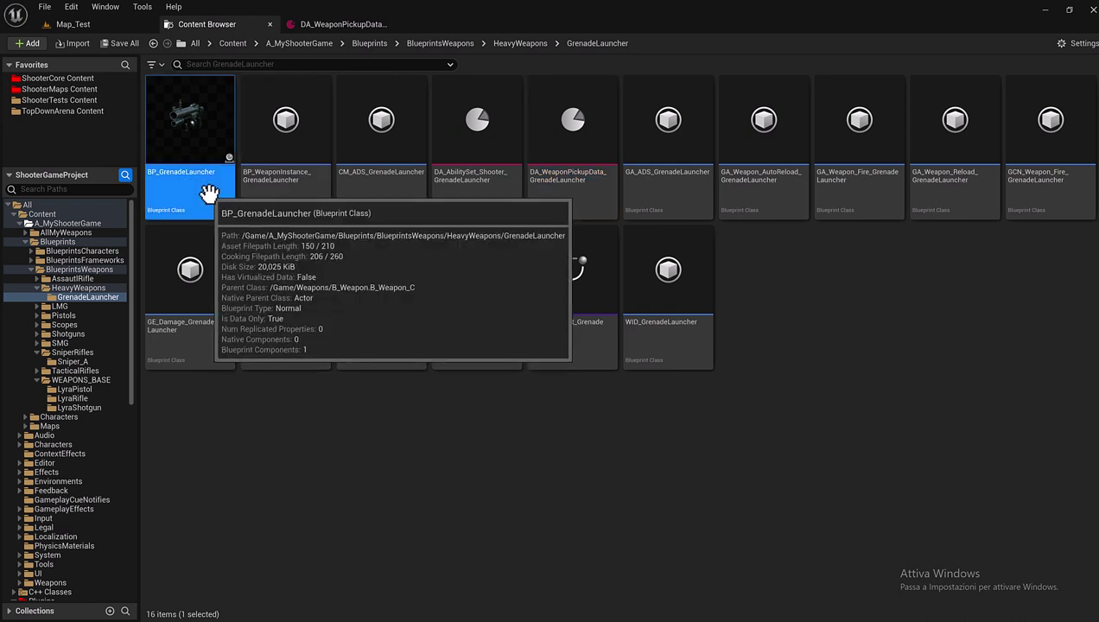
left_click(172, 173)
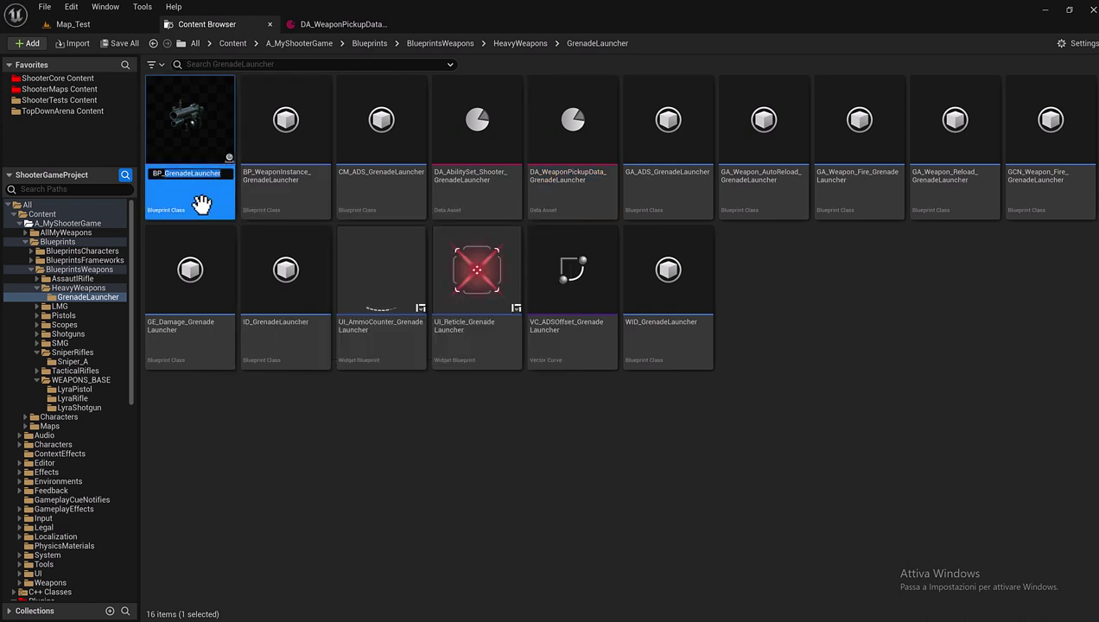
Search the Display Mesh choices for GrenadeLauncher, leaving SM_ShotgunBase unchanged
left_click(332, 24)
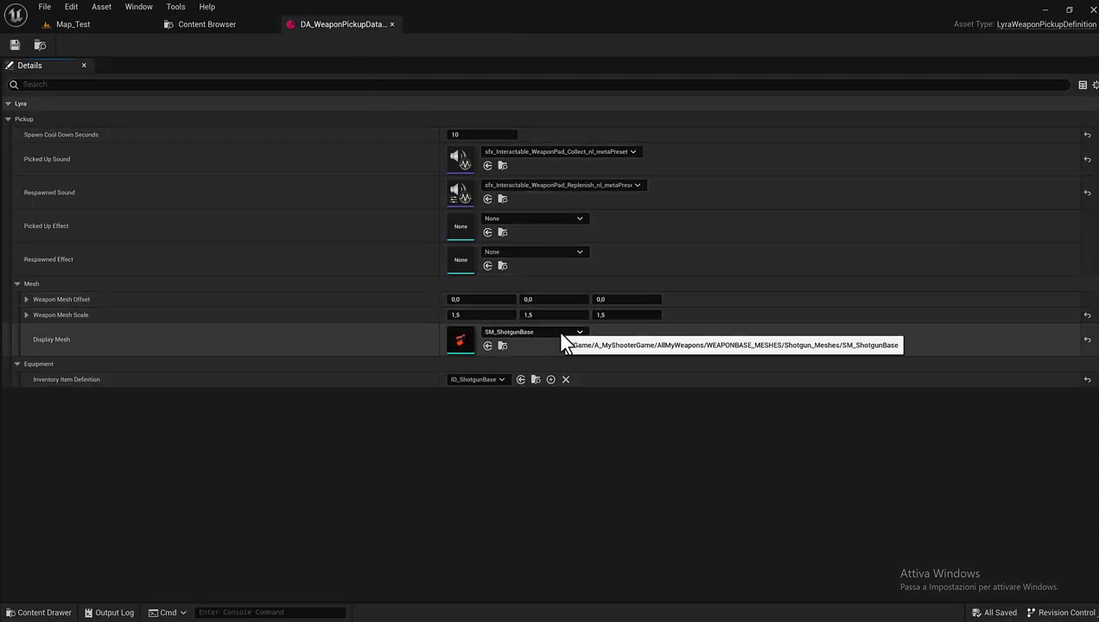
left_click(563, 337)
type("GrenadeLauncher")
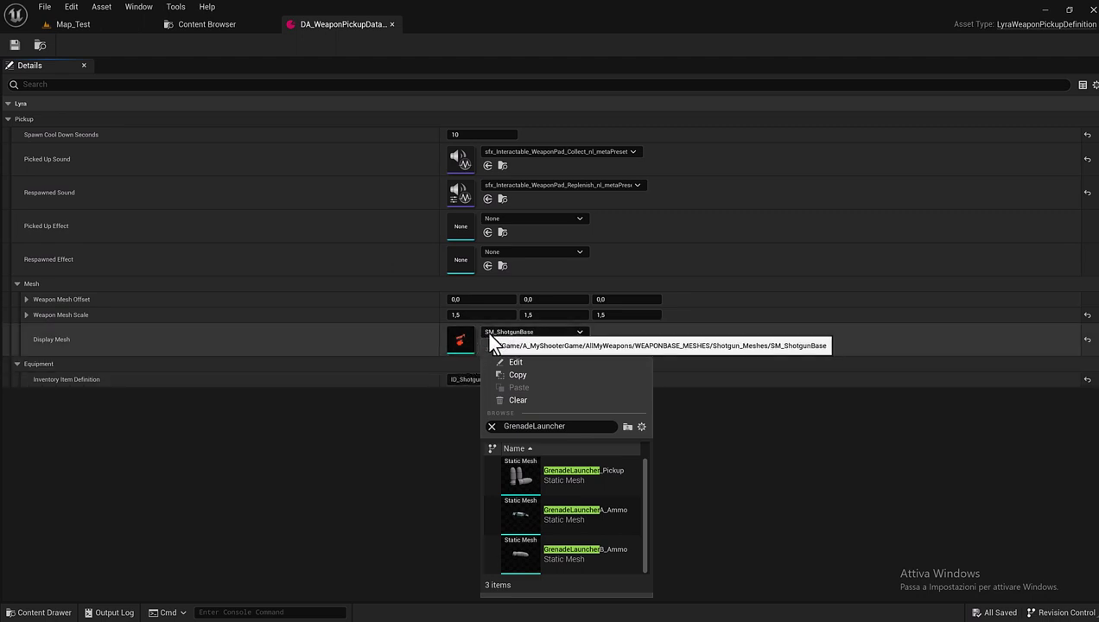
left_click(429, 422)
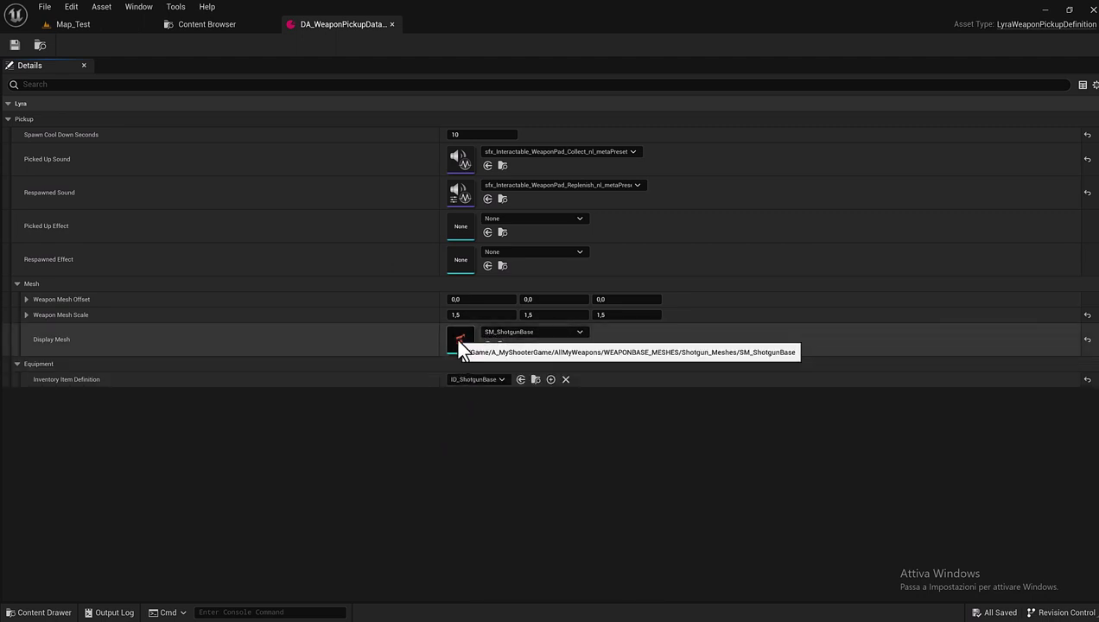
left_click(189, 25)
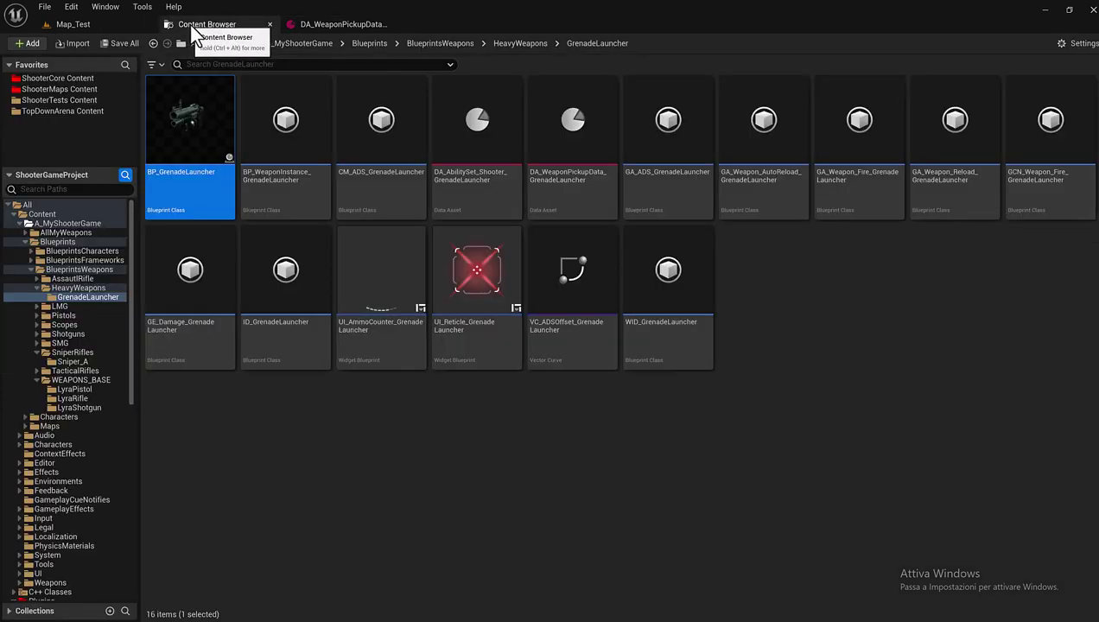
Browse A_MyShooterGame > AllMyWeapons > Weapons_Fire > Launchers > A_SIDE_LAUNCHER
left_click(50, 224)
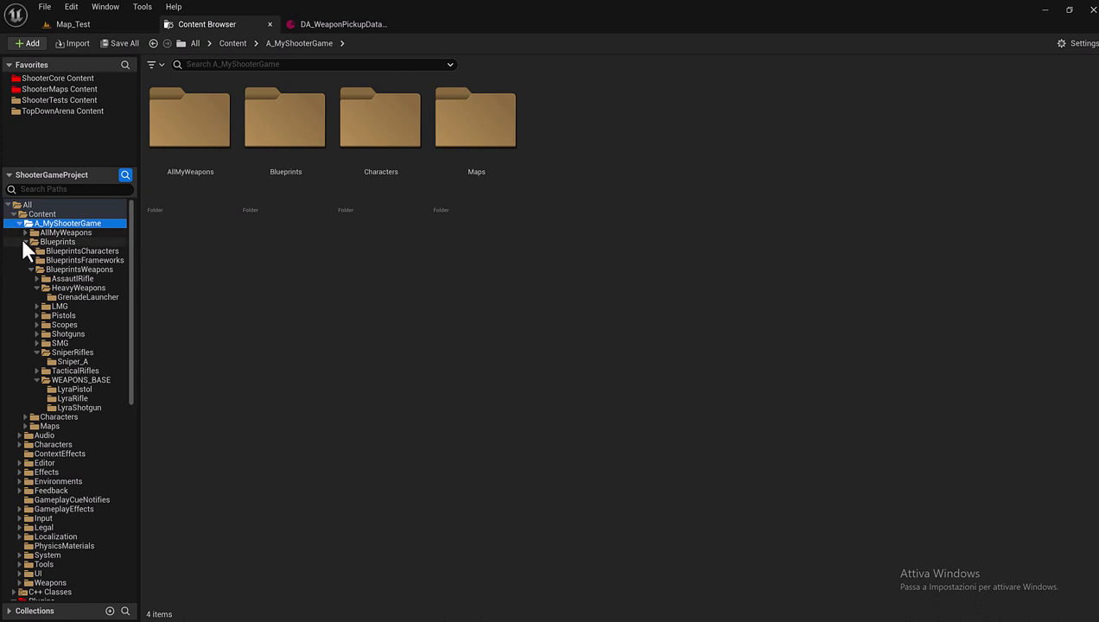
left_click(26, 233)
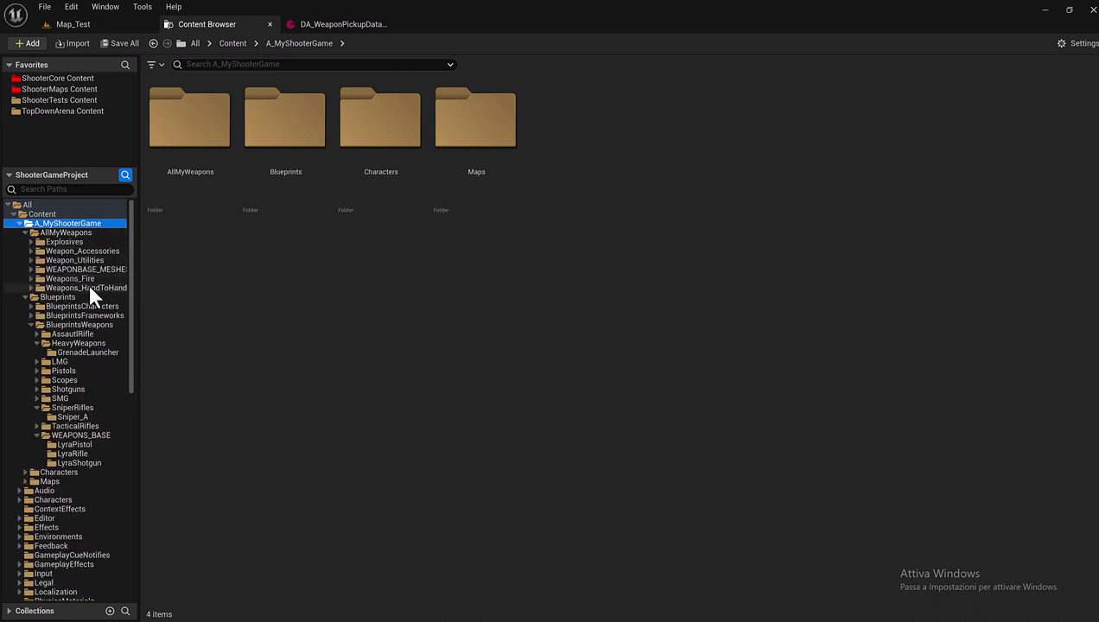
left_click(61, 279)
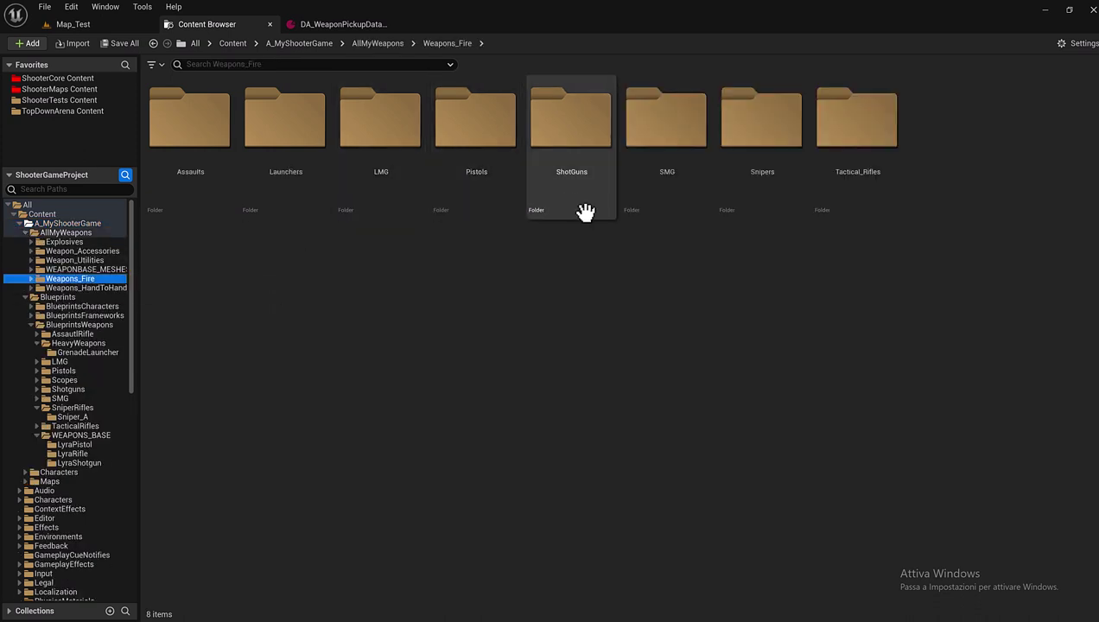
double_click(297, 188)
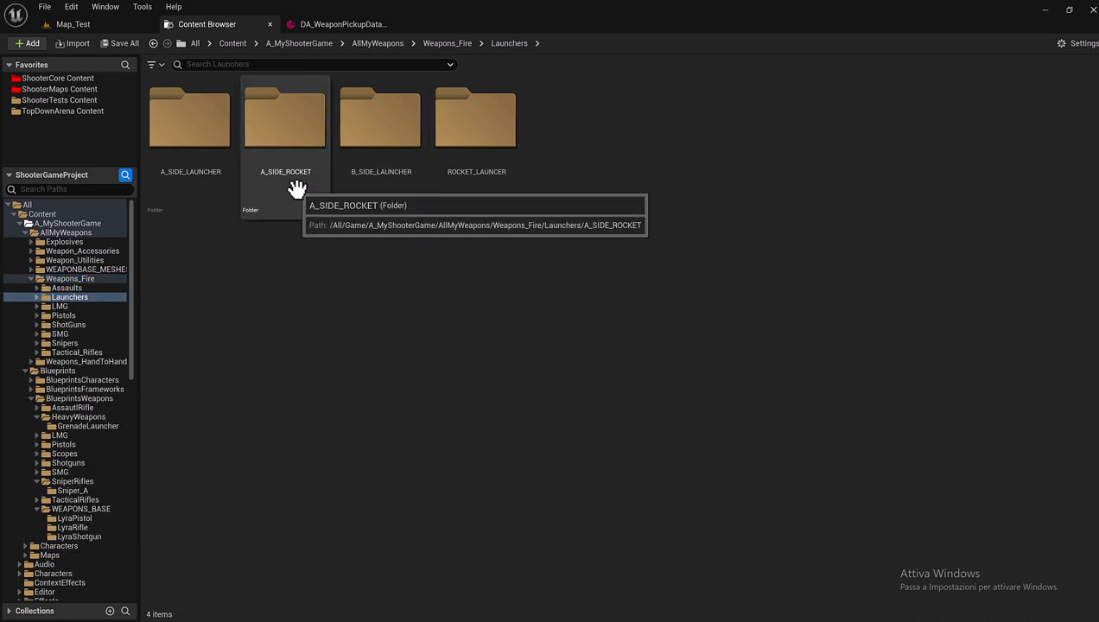
double_click(170, 179)
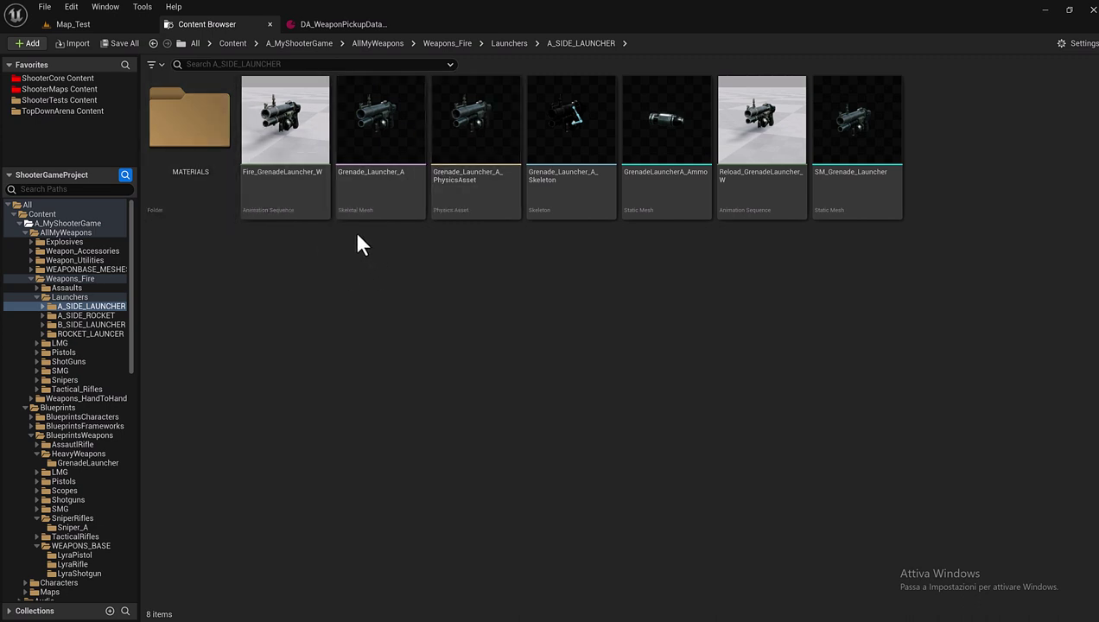
Convert the Grenade_Launcher_A skeletal mesh into static mesh SM_GrenadeLauncher and close the mesh editor
mouse_move(375, 204)
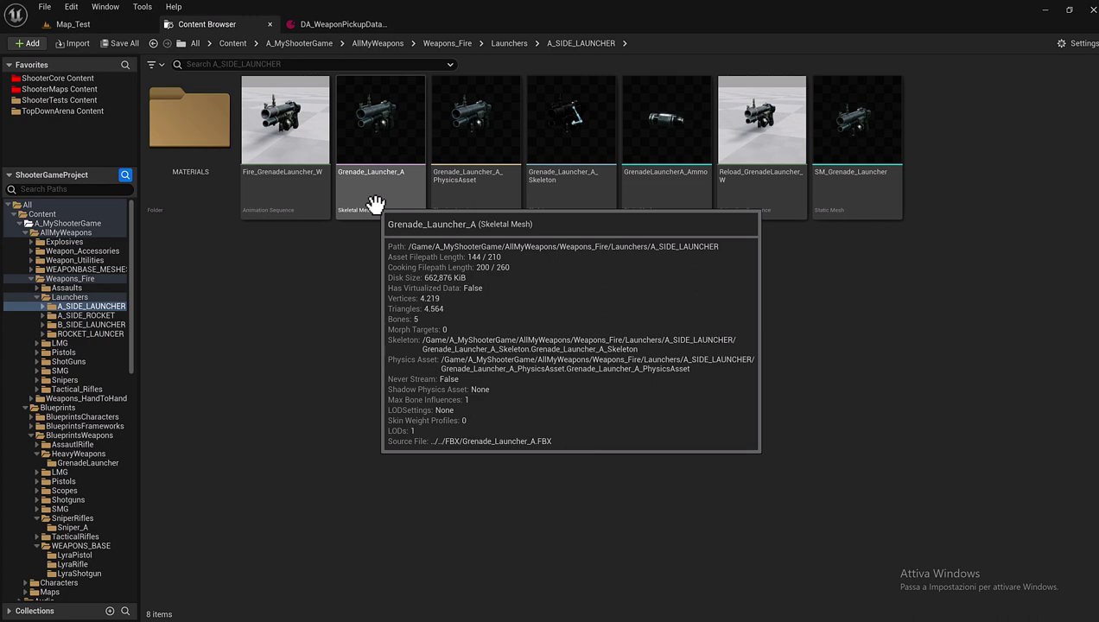
double_click(376, 205)
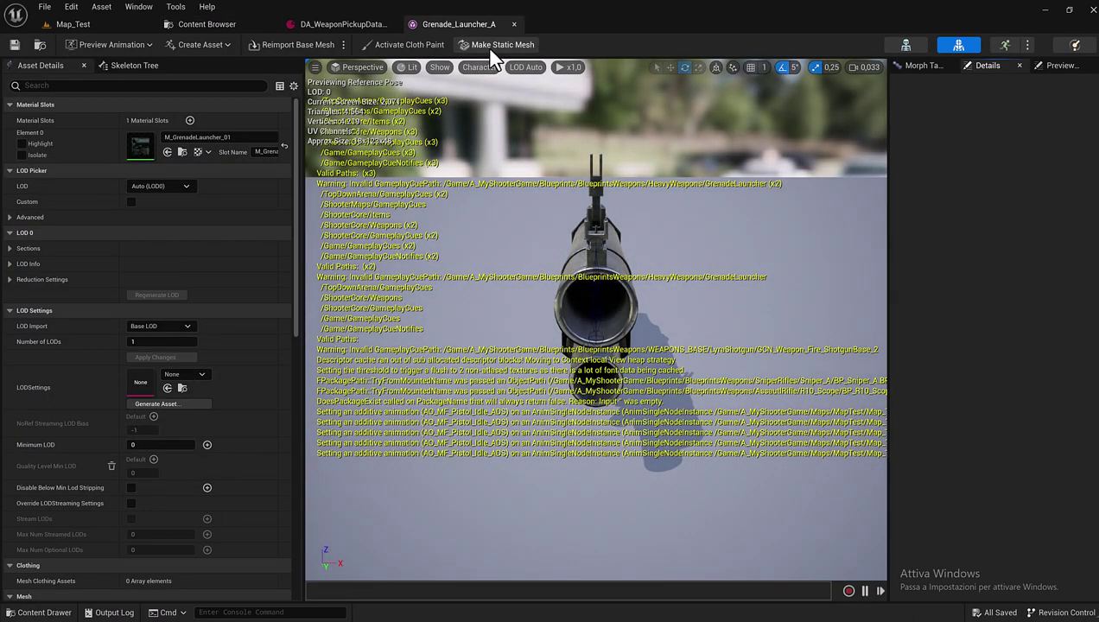
left_click(495, 48)
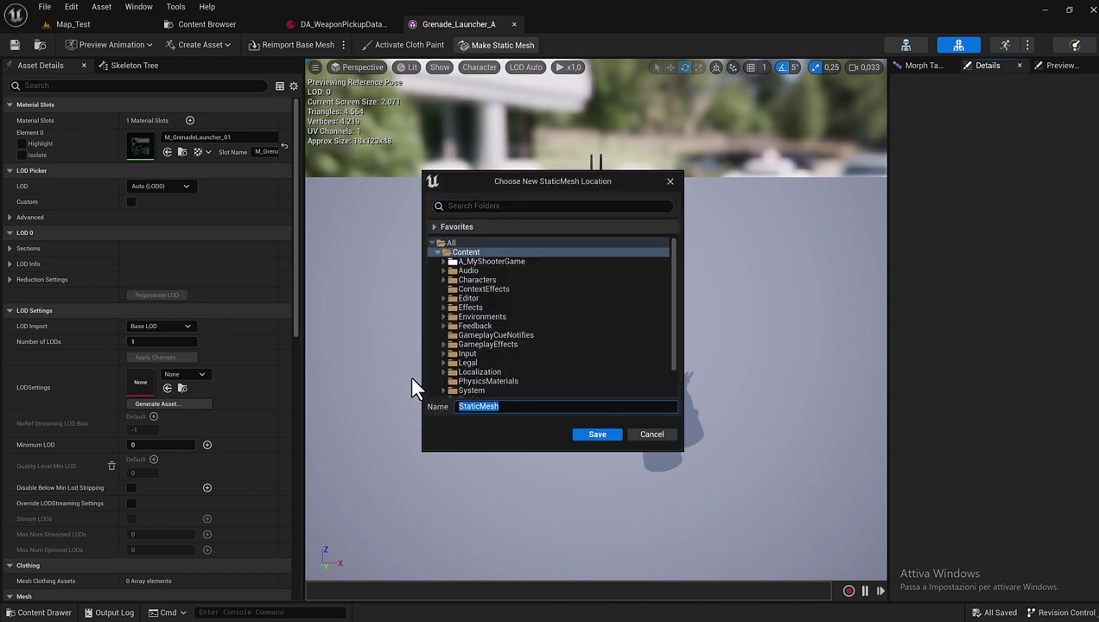
type("SM")
type("_GrenadeLauncher")
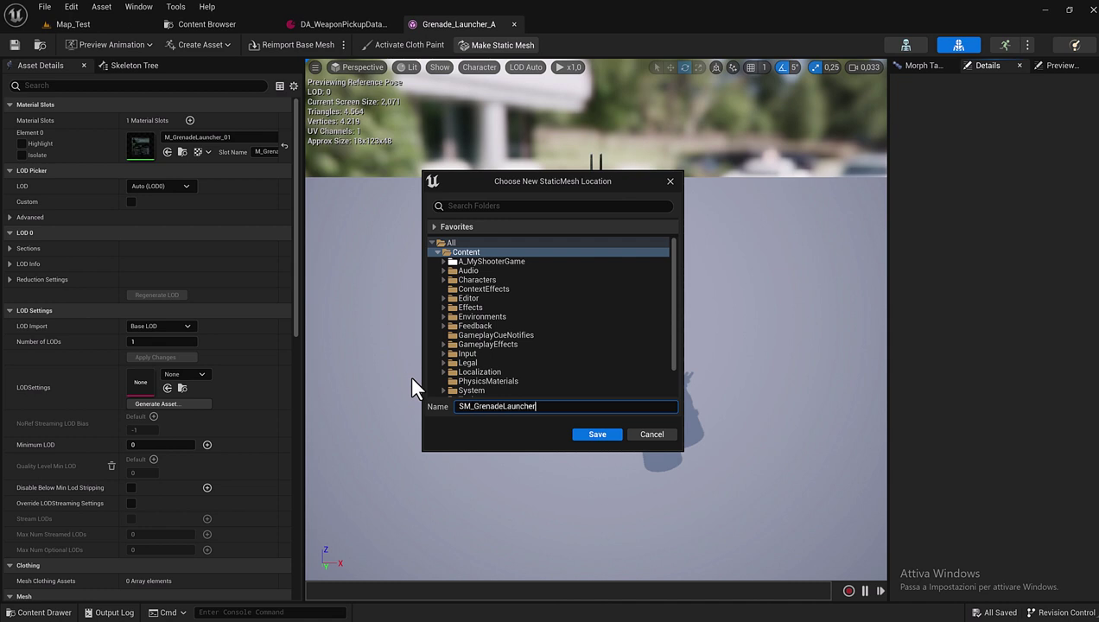
left_click(586, 434)
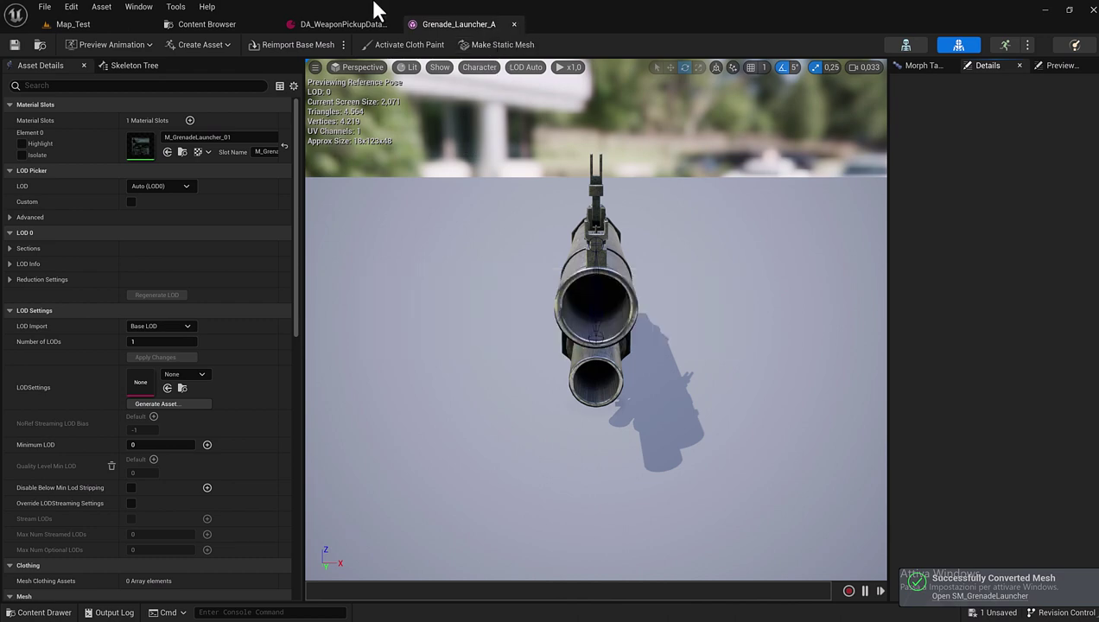
left_click(513, 25)
left_click(243, 25)
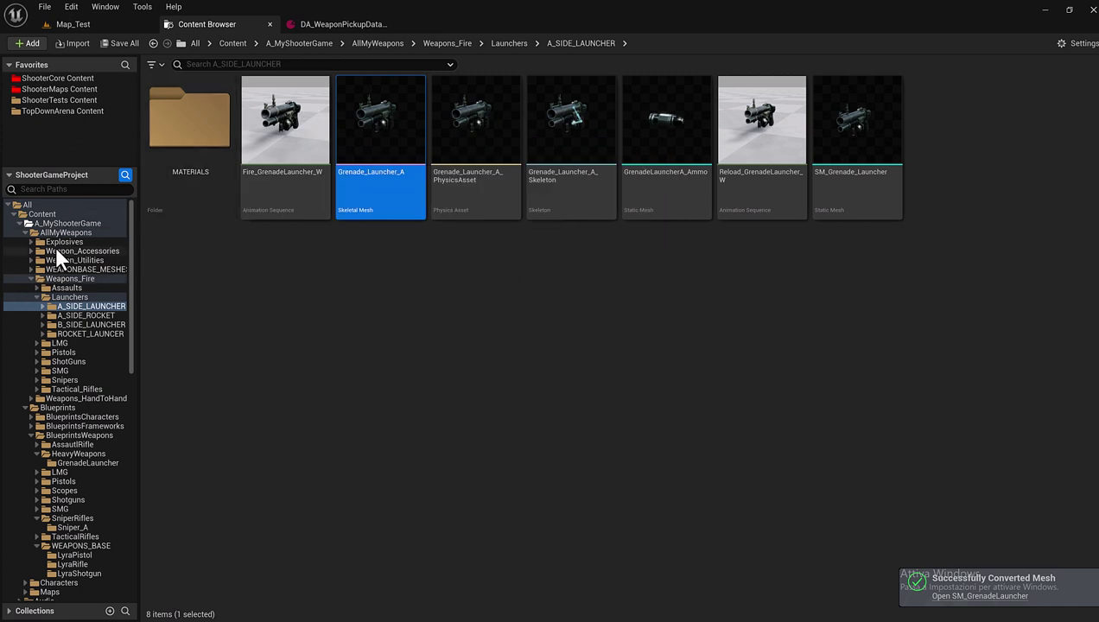
Move SM_GrenadeLauncher from the Content root into the A_SIDE_LAUNCHER folder and select it there
left_click(61, 213)
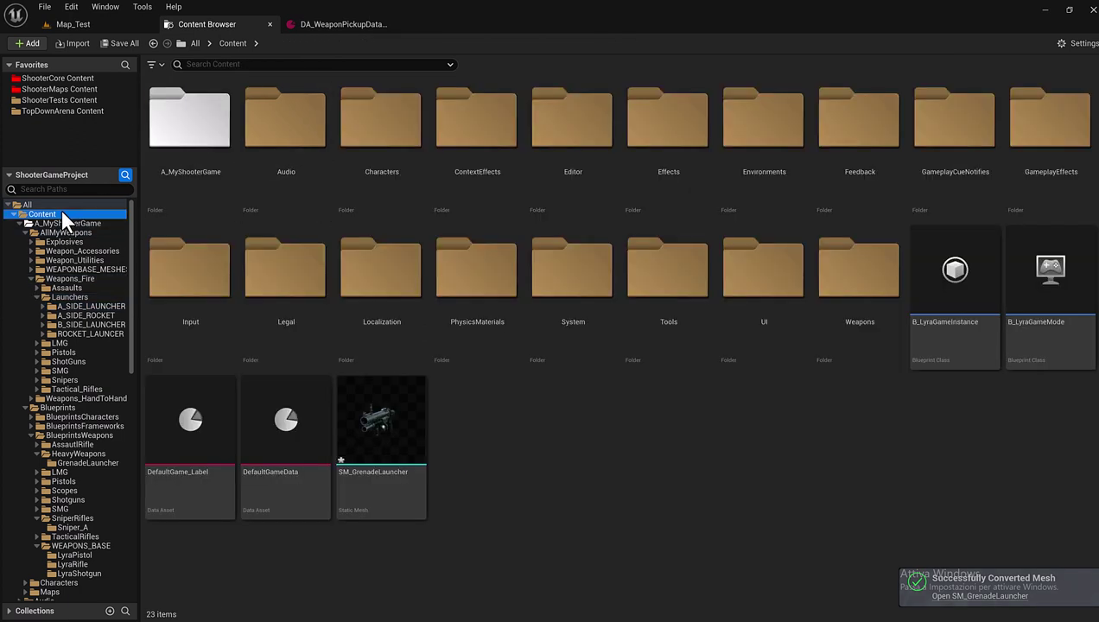
left_click(374, 485)
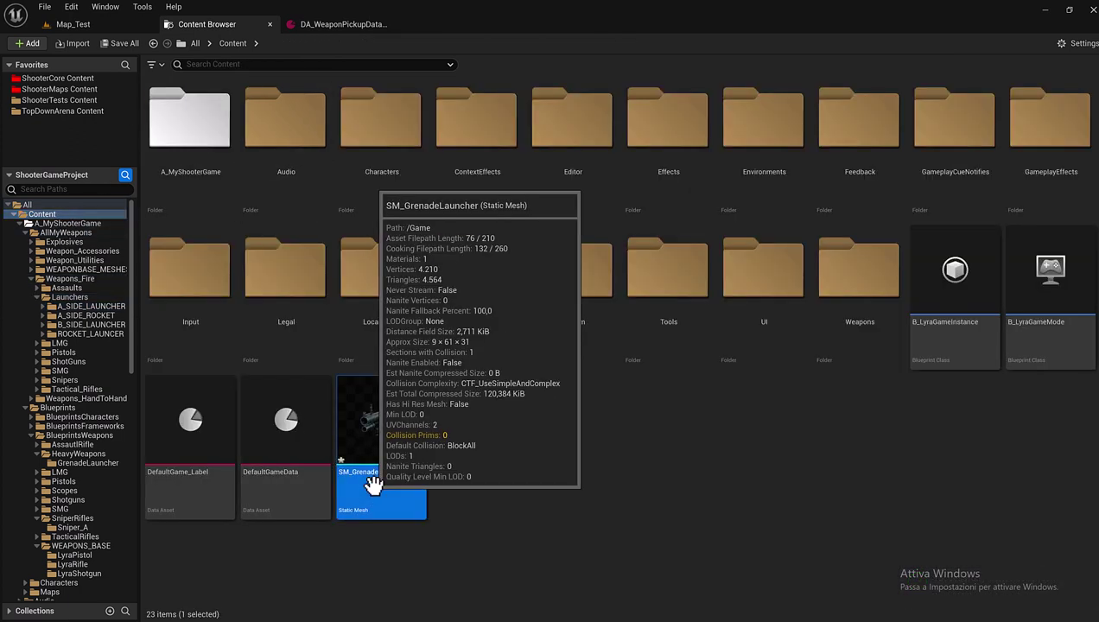
left_click_drag(373, 485, 81, 307)
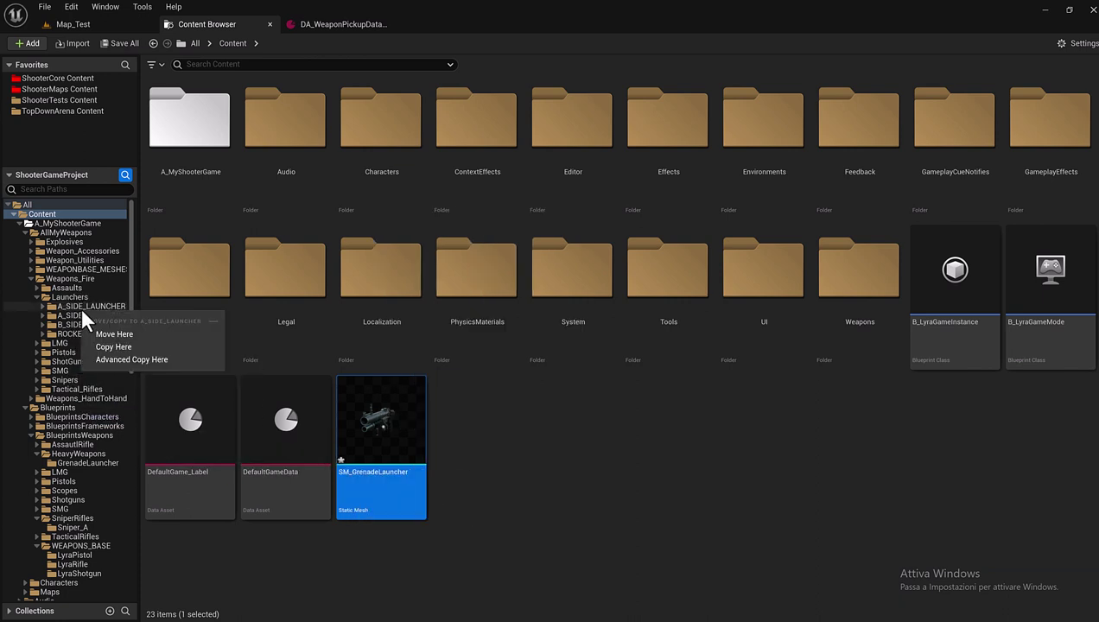
left_click(126, 336)
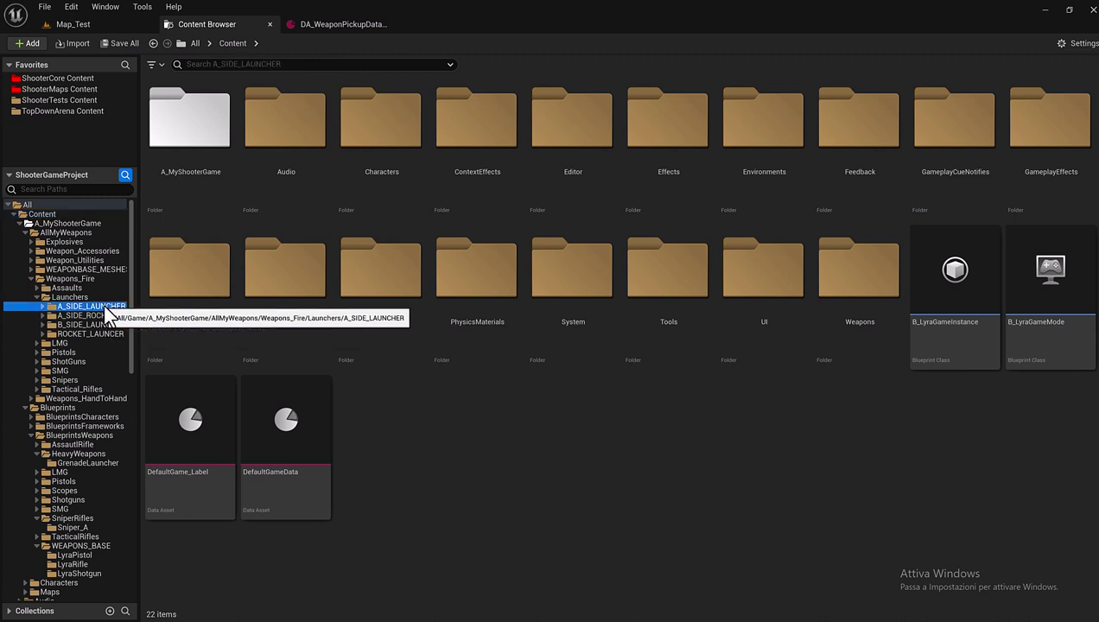
left_click(102, 306)
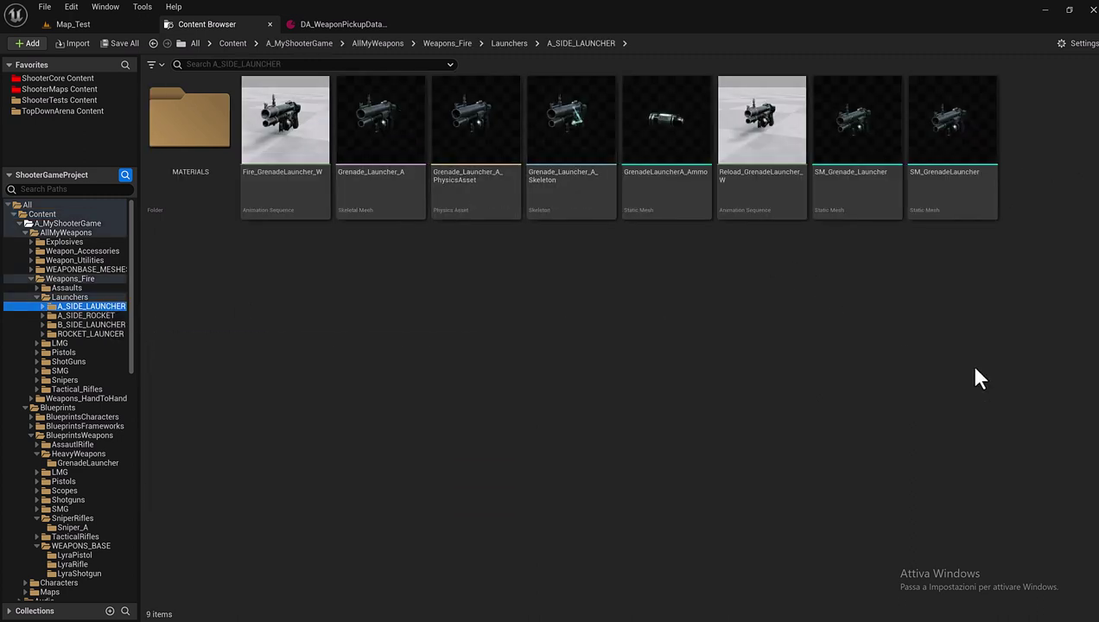
left_click(945, 200)
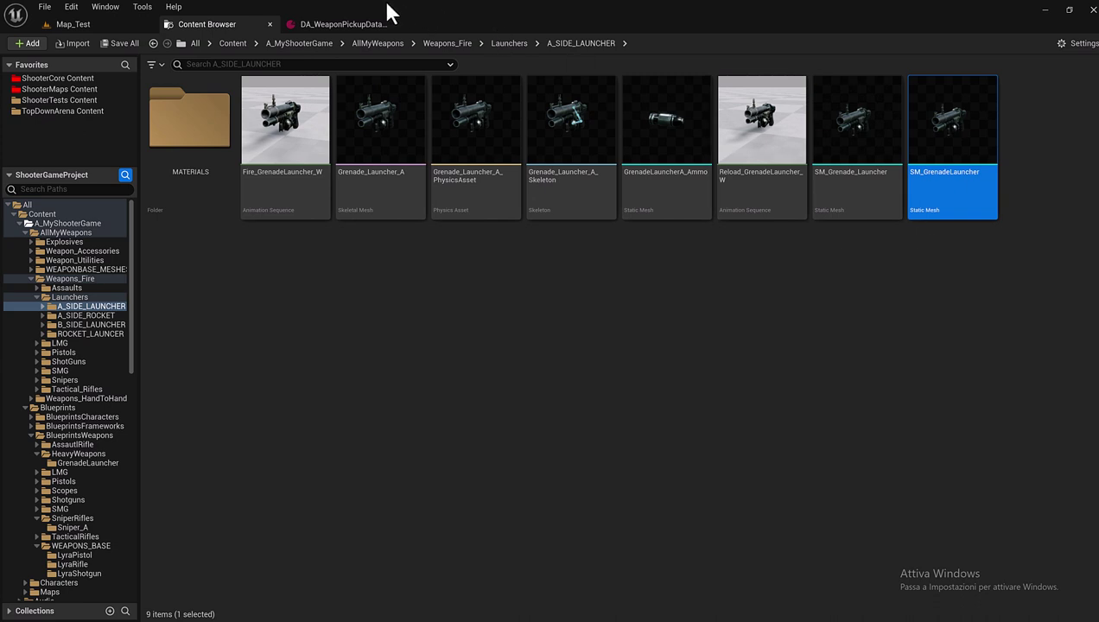
In DA_WeaponPickupData, set Display Mesh to SM_GrenadeLauncher and Inventory Item Definition to ID_GrenadeLauncher
left_click(371, 24)
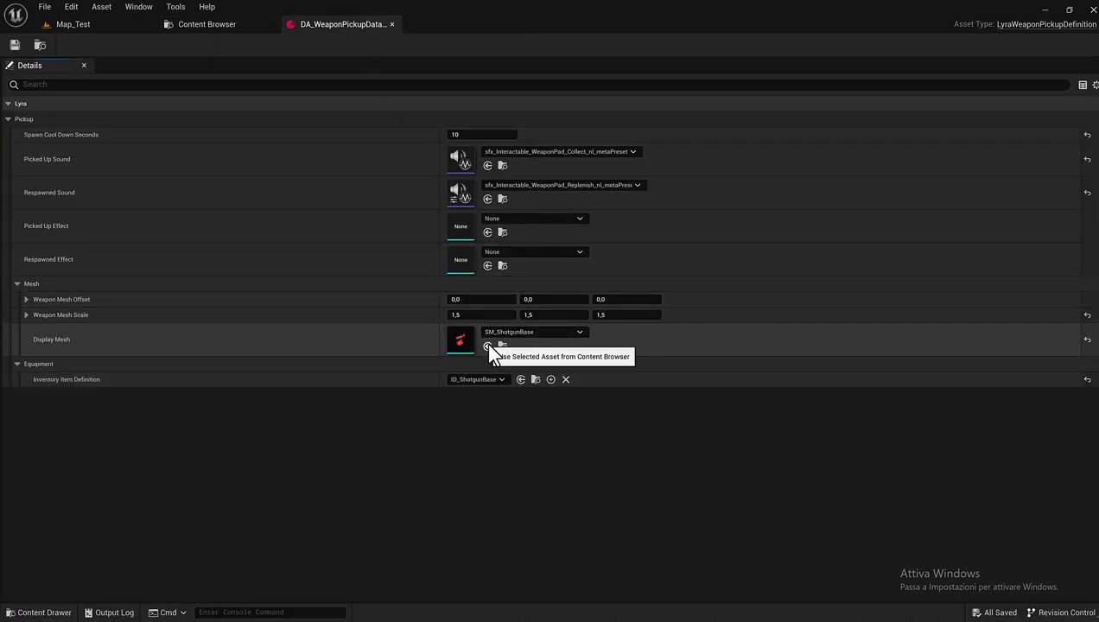
left_click(487, 345)
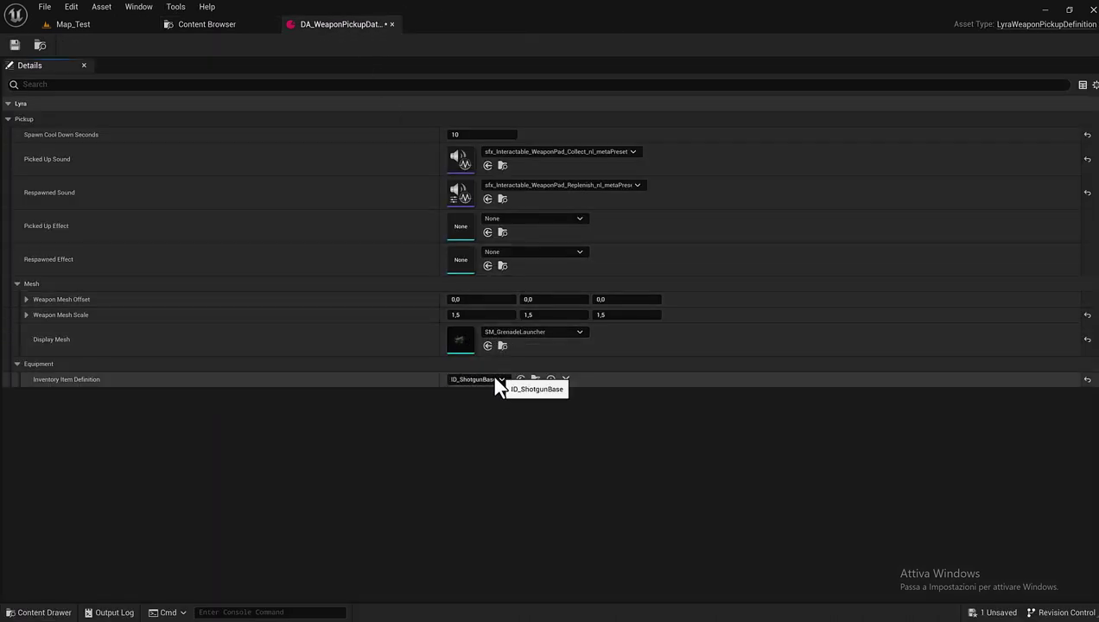
left_click(494, 377)
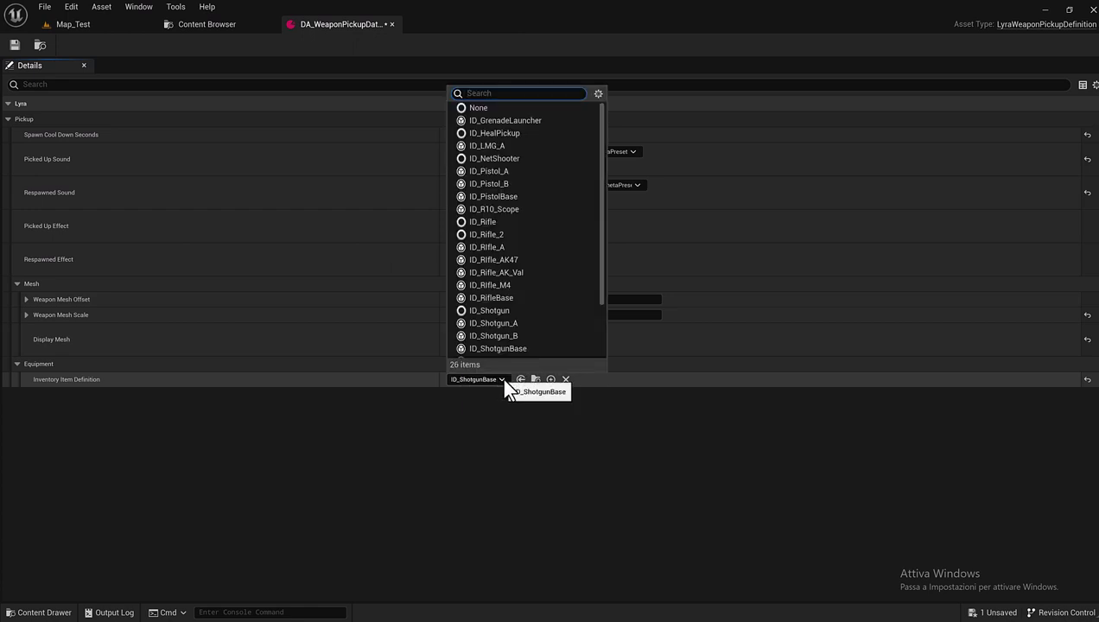
type("GrenadeLauncher")
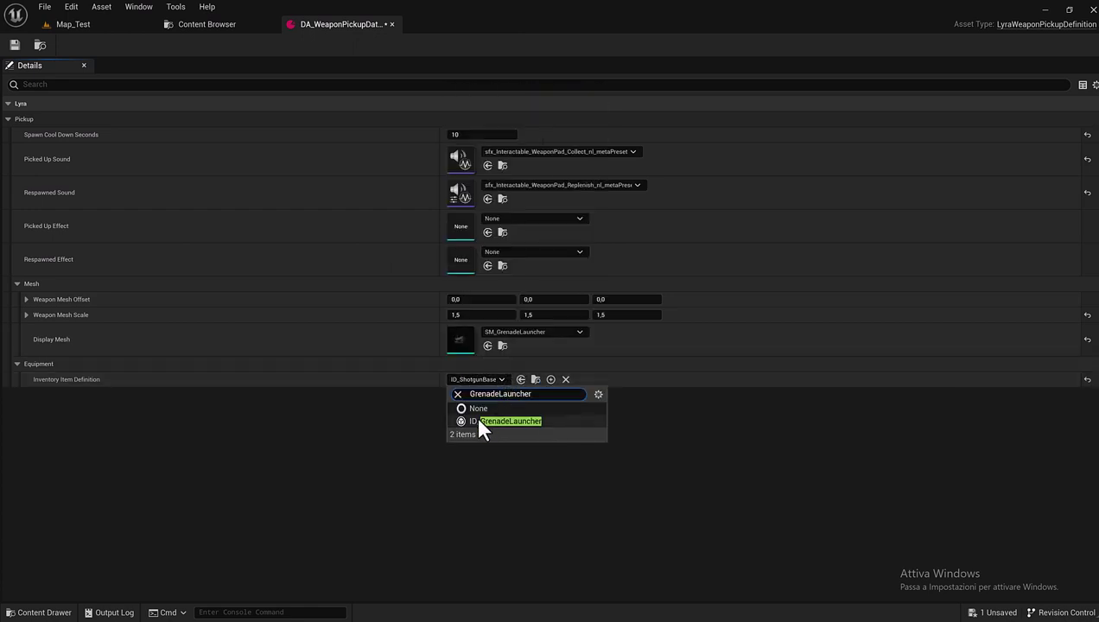
left_click(481, 423)
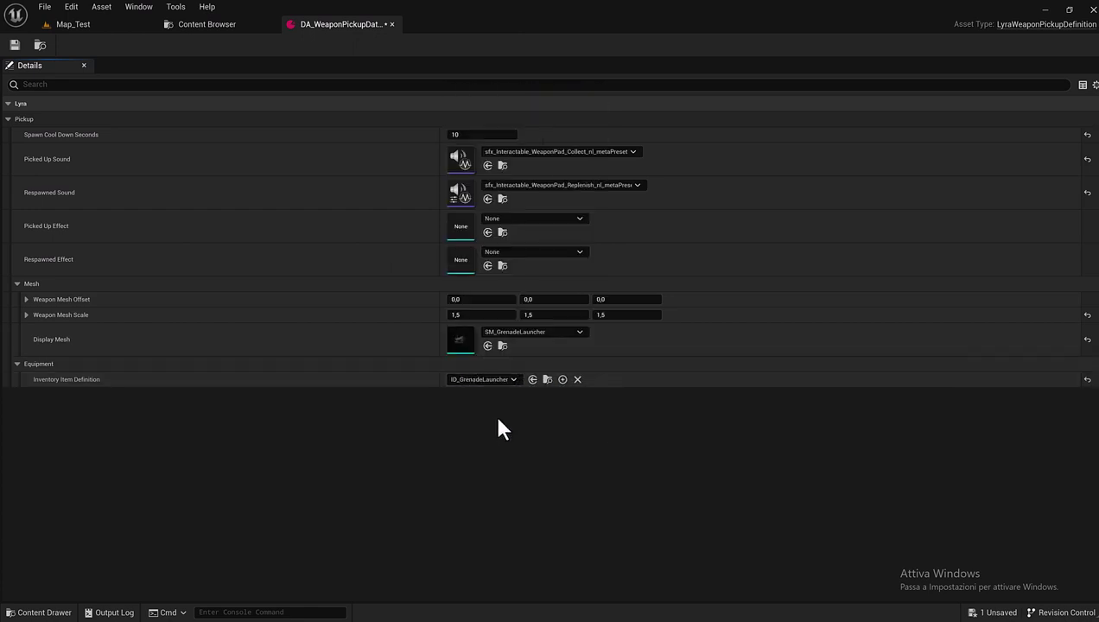
Open ID_GrenadeLauncher for editing, then save and close the weapon pickup data asset
left_click(546, 380)
double_click(288, 278)
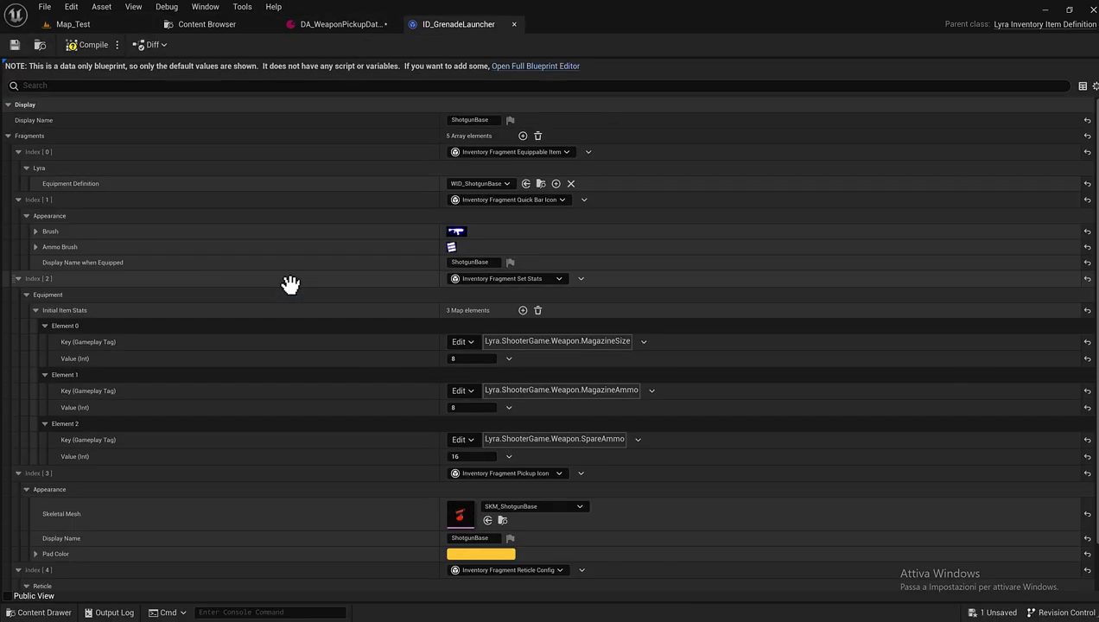
left_click(328, 24)
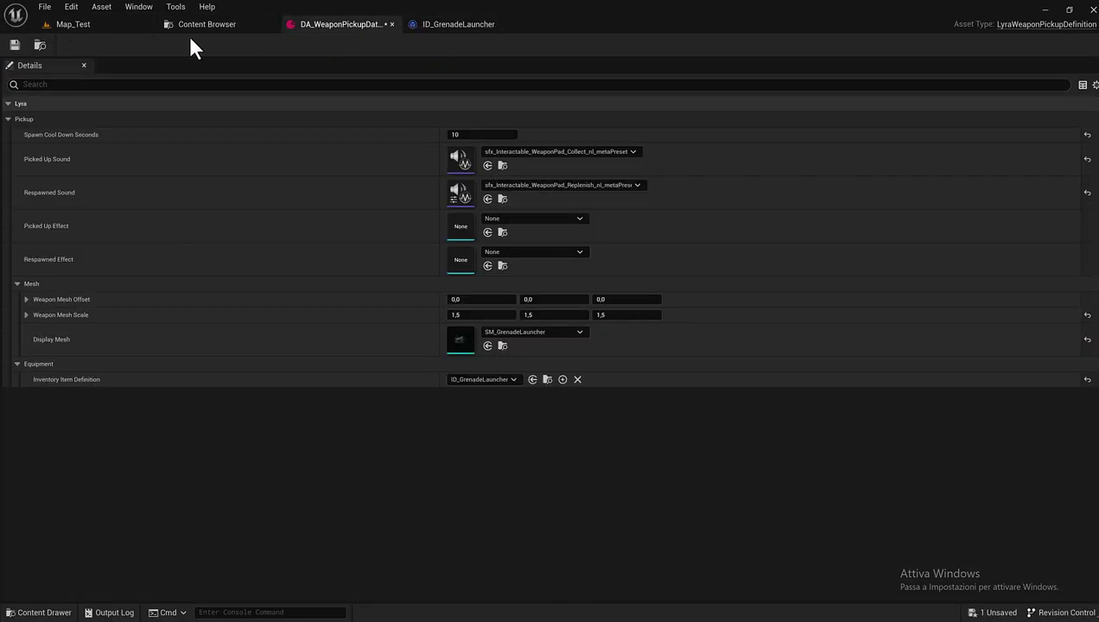
left_click(13, 49)
left_click(392, 25)
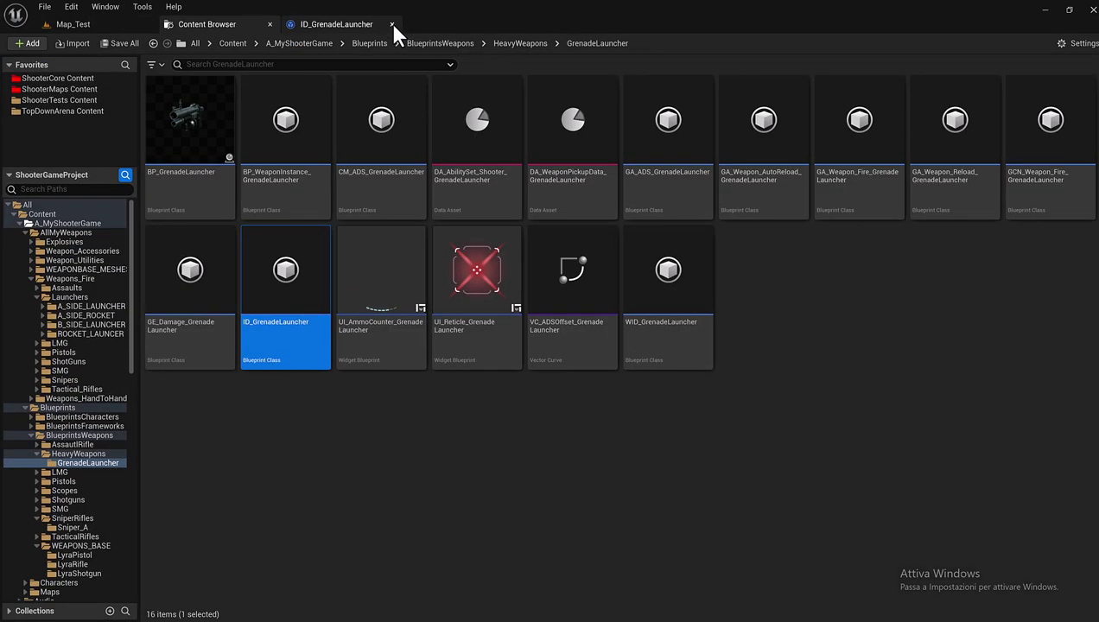
left_click(336, 26)
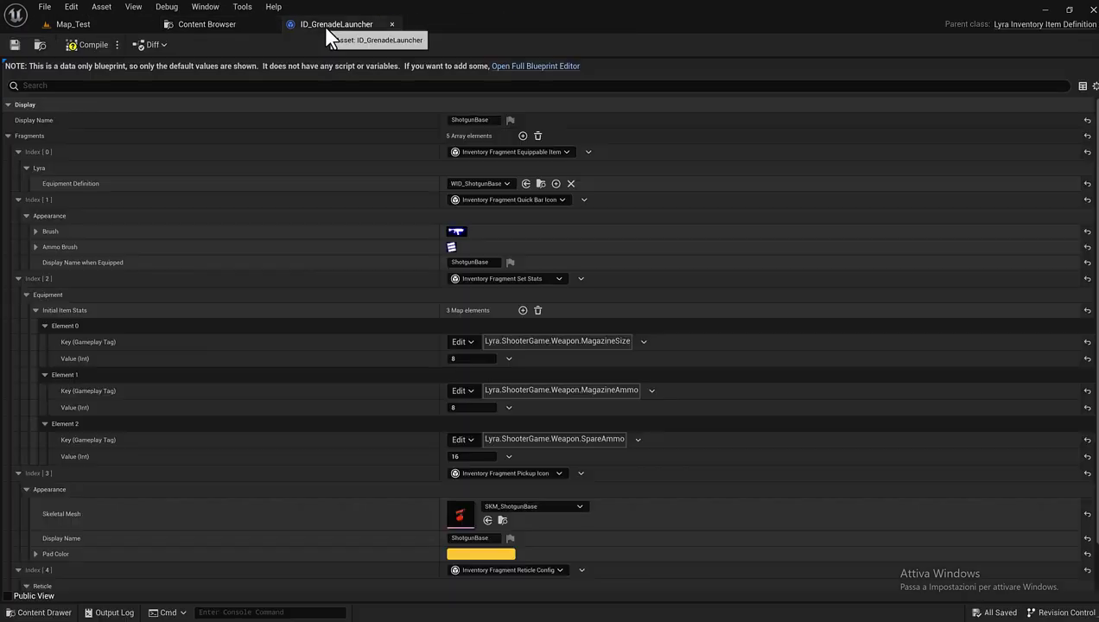
Set Display Name and Display Name when Equipped to GrenadeLauncher, with WID_GrenadeLauncher as Equipment Definition
left_click(492, 120)
type("GrenadeLauncher")
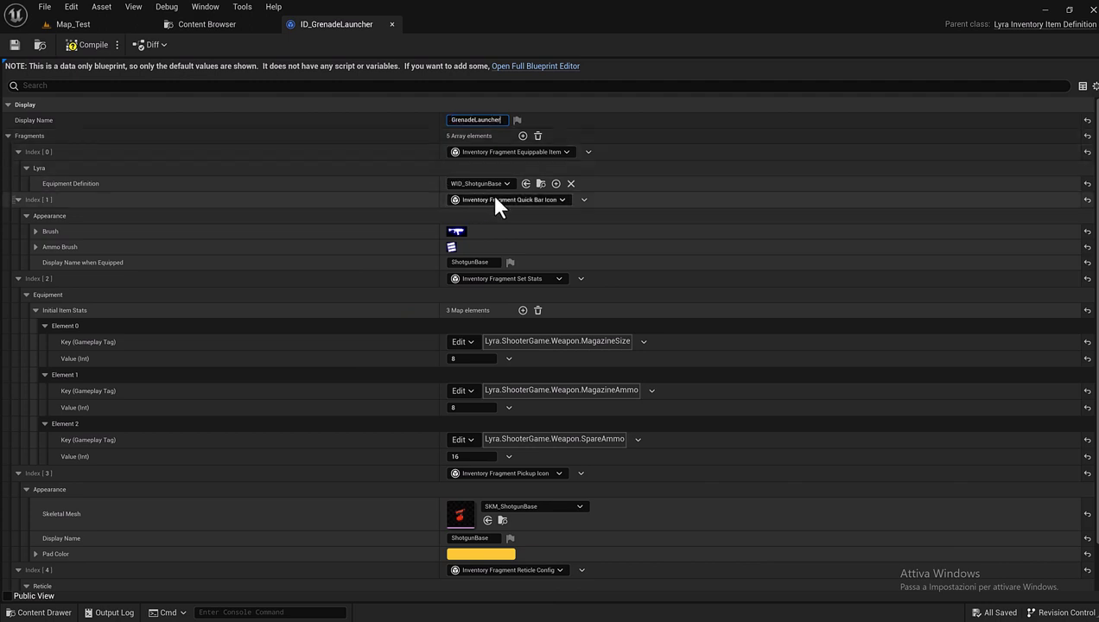
left_click(502, 183)
type("GrenadeLauncher")
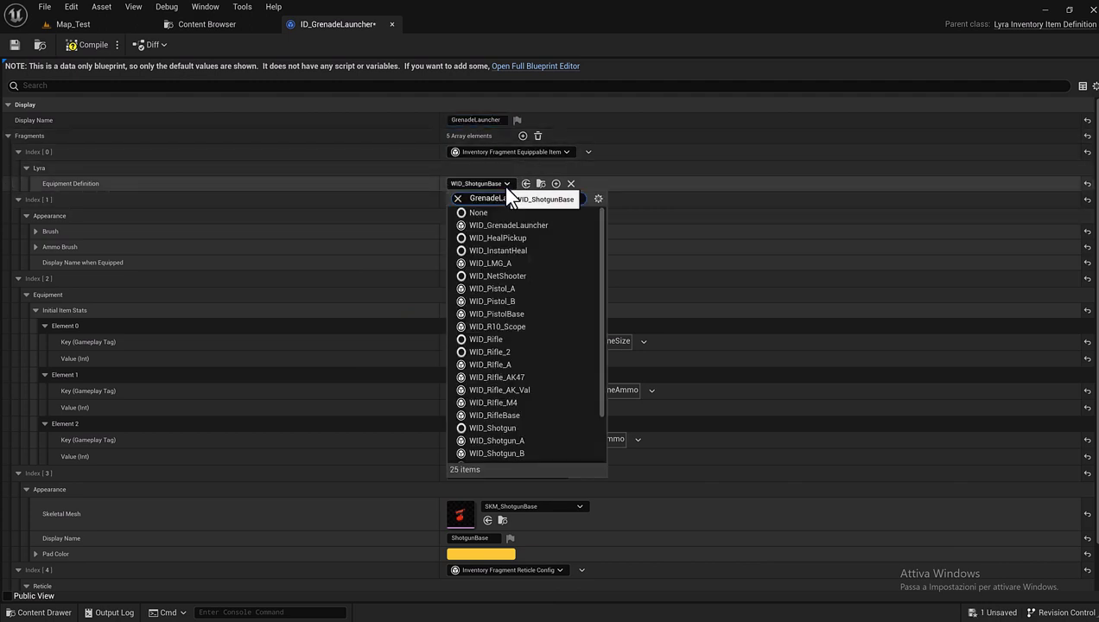
left_click(506, 223)
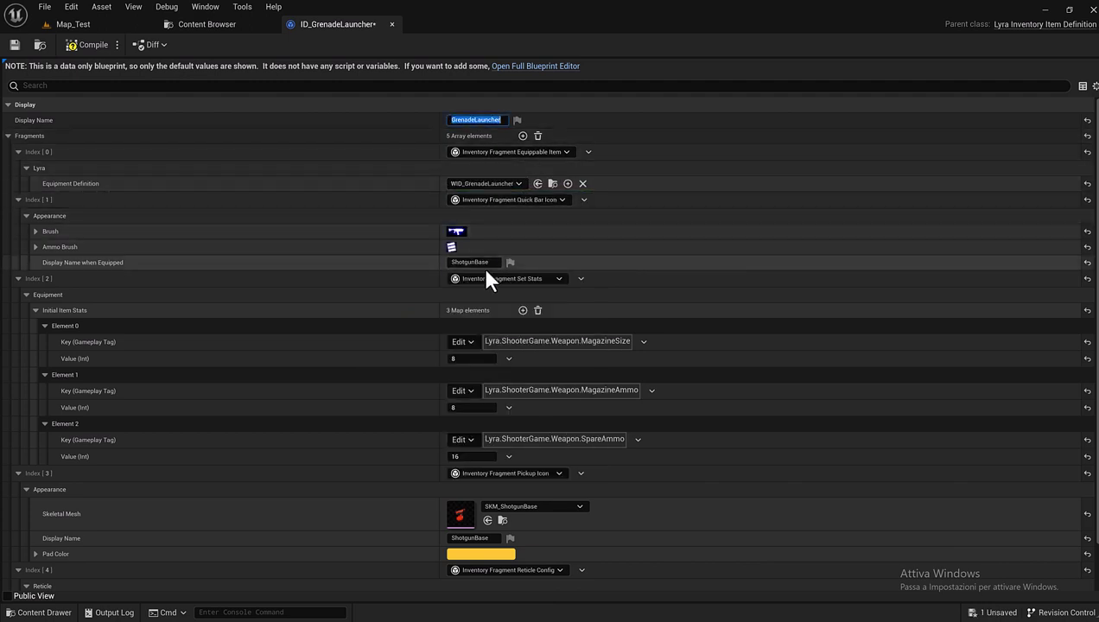
left_click(495, 261)
type("GrenadeLauncher")
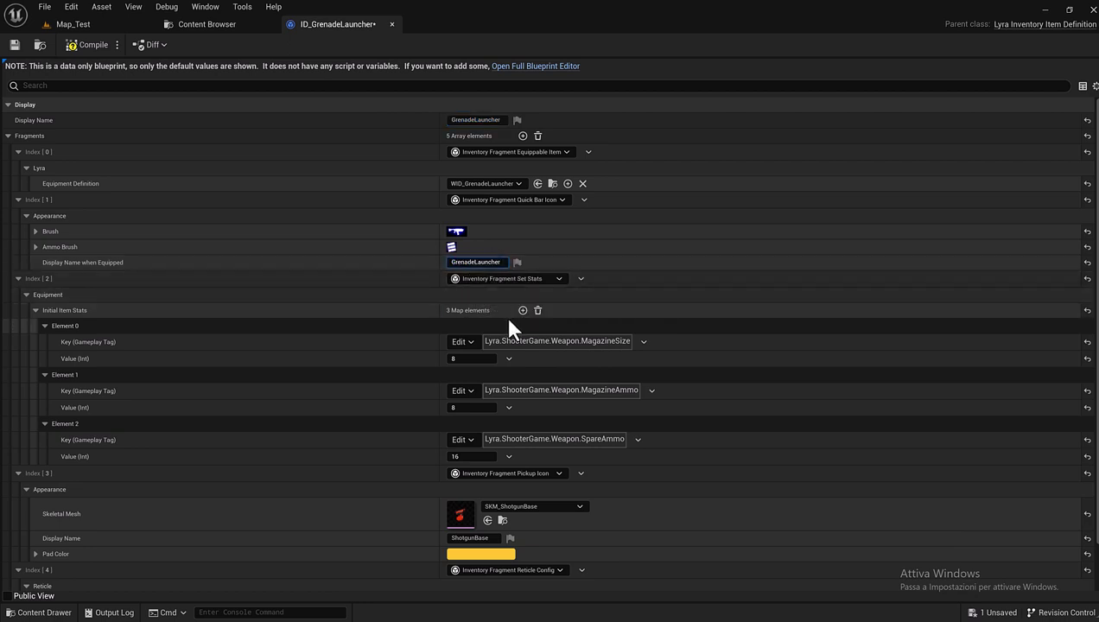
Set the Pickup Icon skeletal mesh to Grenade_Launcher_A, searching for 'launcher'
scroll(481, 393, "down", 2)
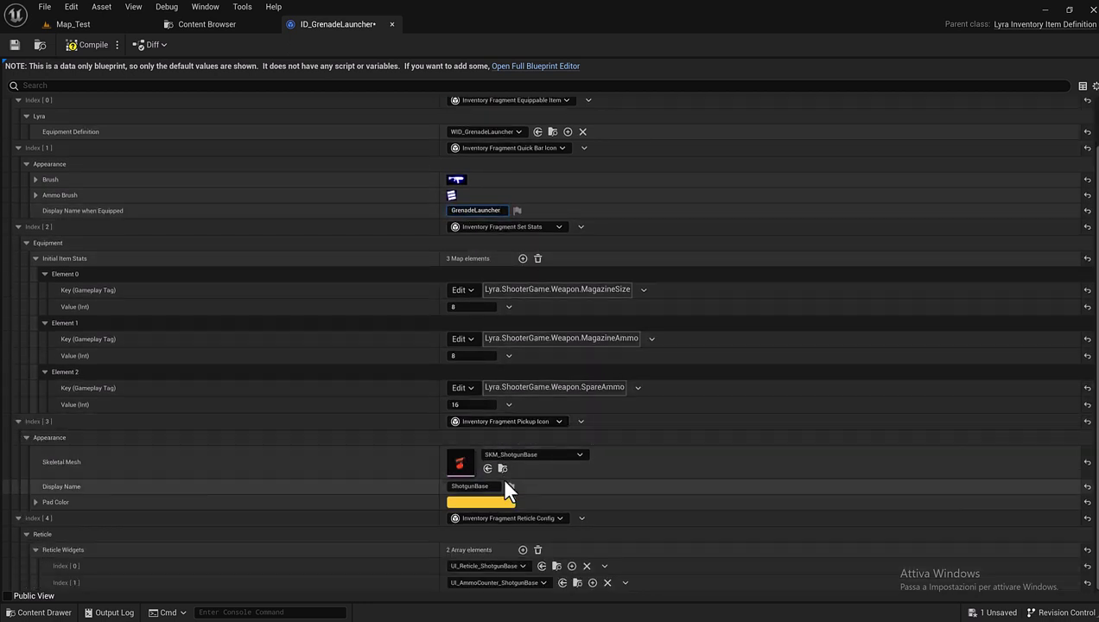
left_click(525, 456)
type("GrenadeLauncher")
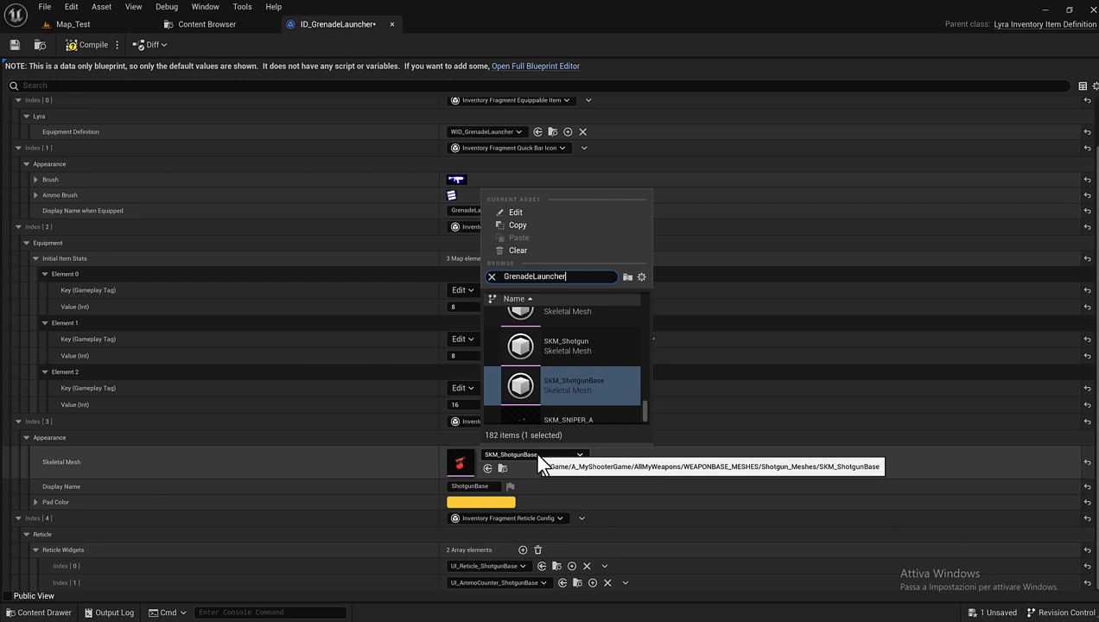
left_click(559, 447)
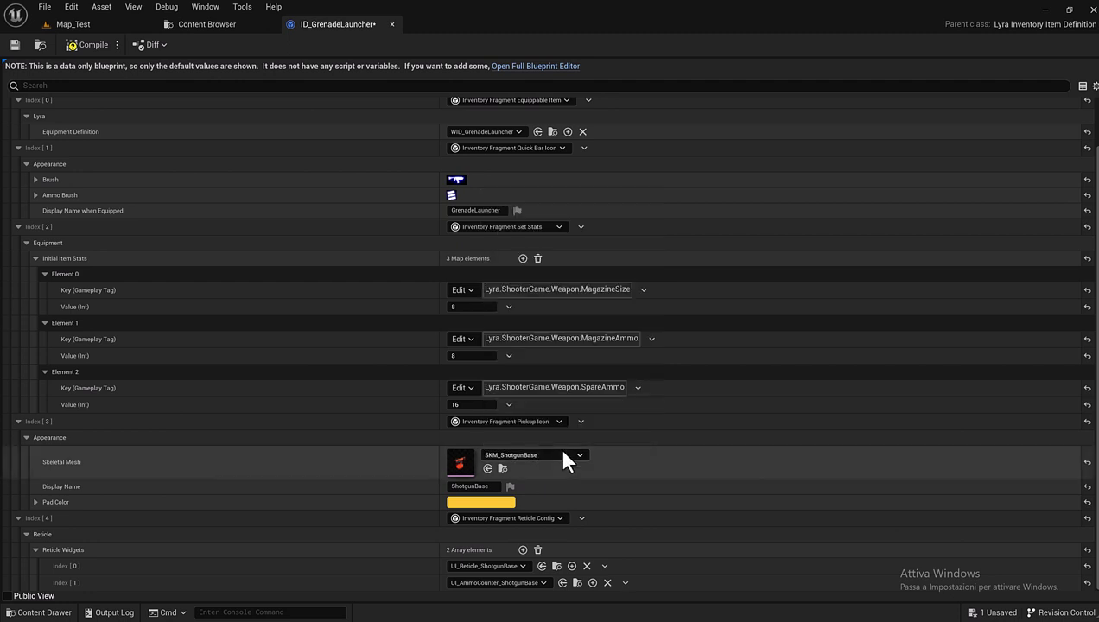
left_click(573, 456)
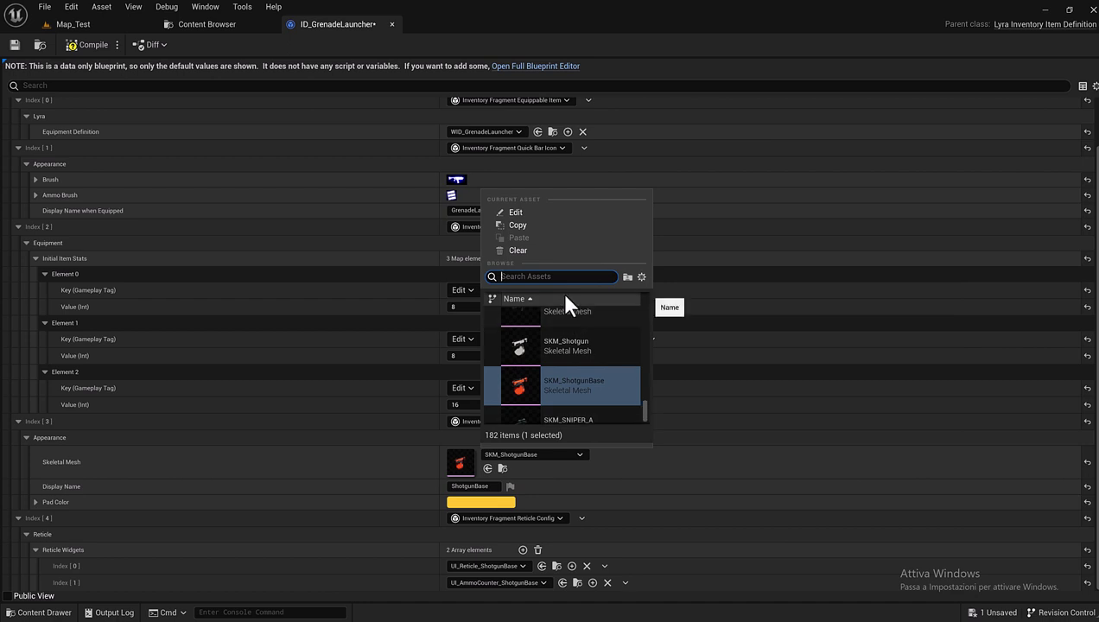
type("laun")
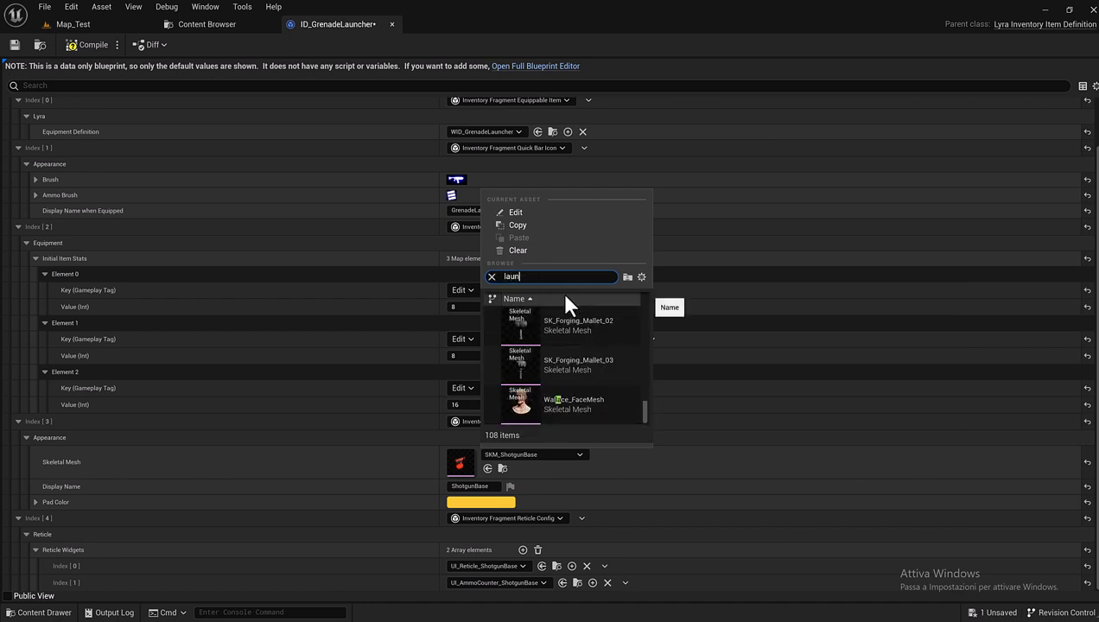
type("cher")
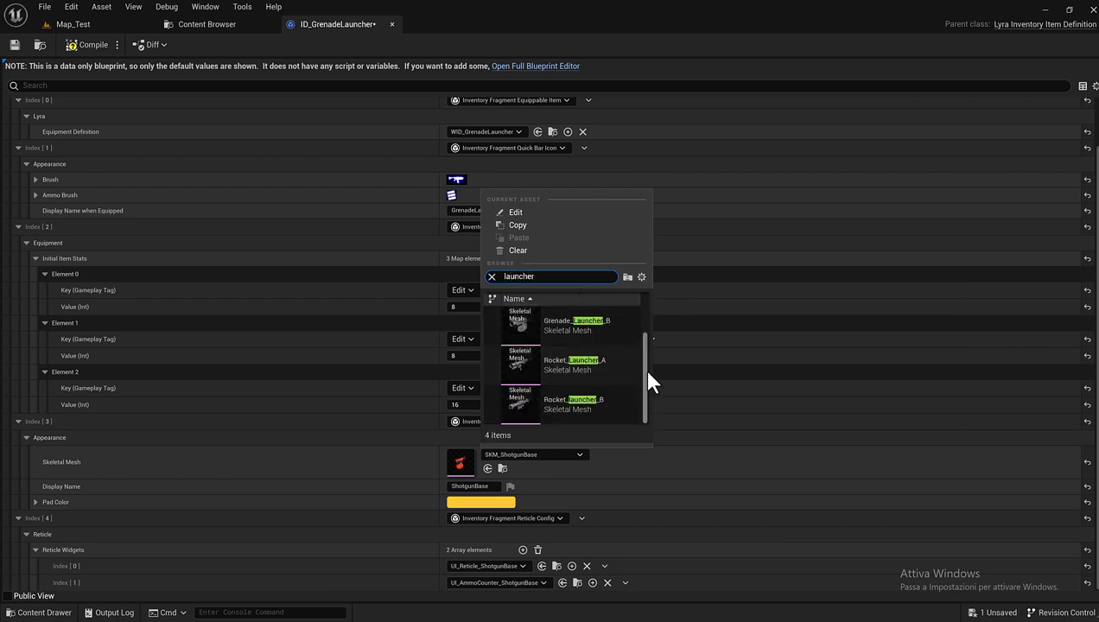
scroll(644, 366, "up", 3)
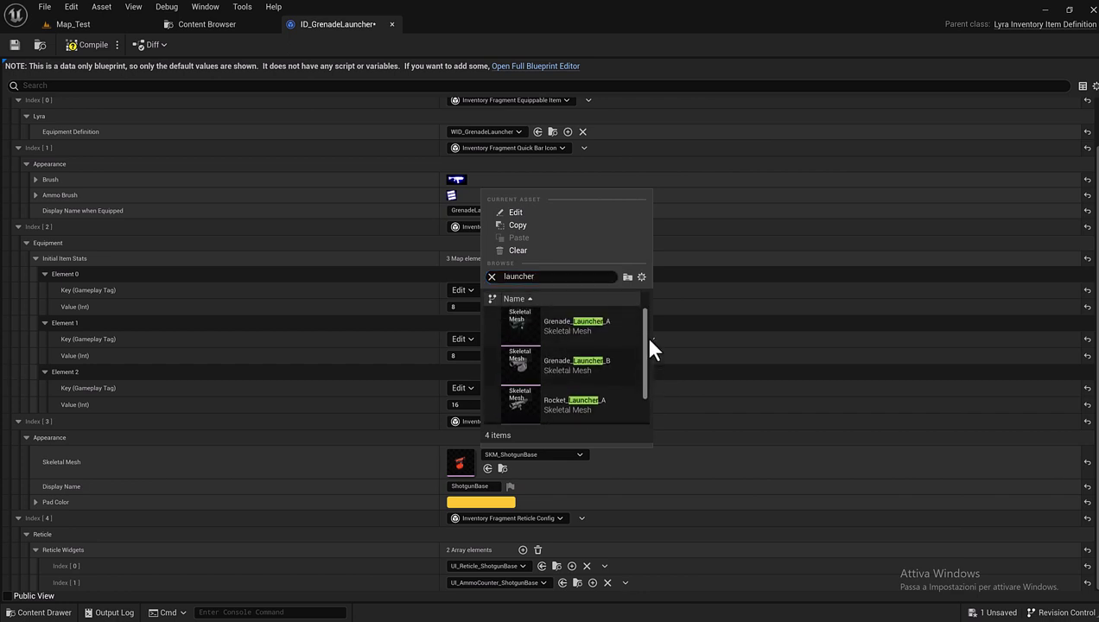
left_click(607, 321)
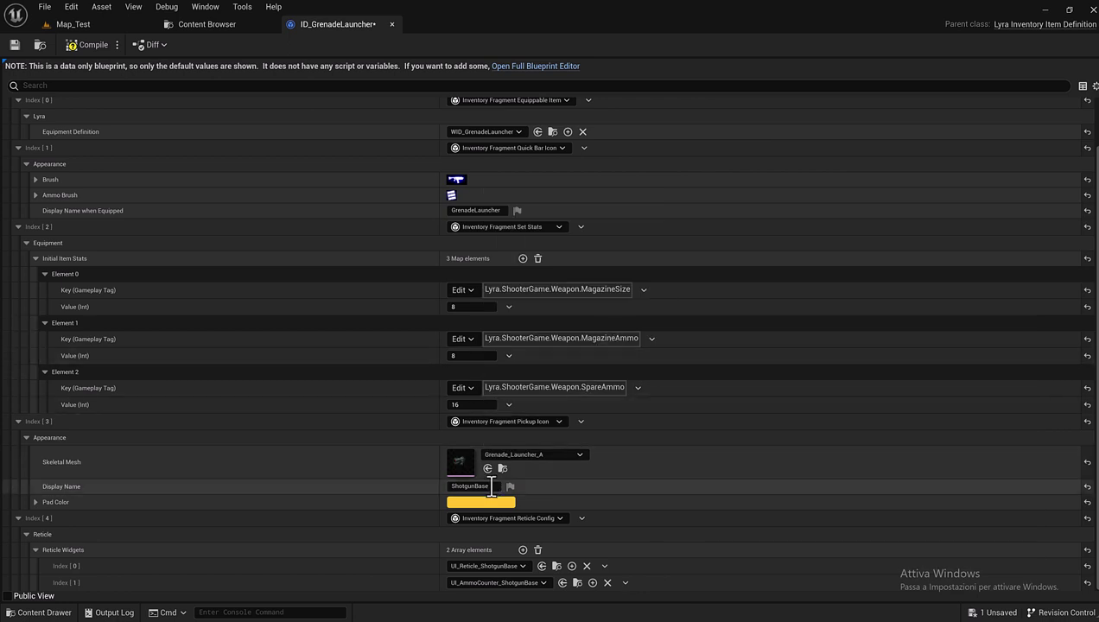
Replace ShotgunBase in the pickup Display Name with GrenadeLauncher
left_click_drag(497, 487, 416, 502)
type("GrenadeLauncher")
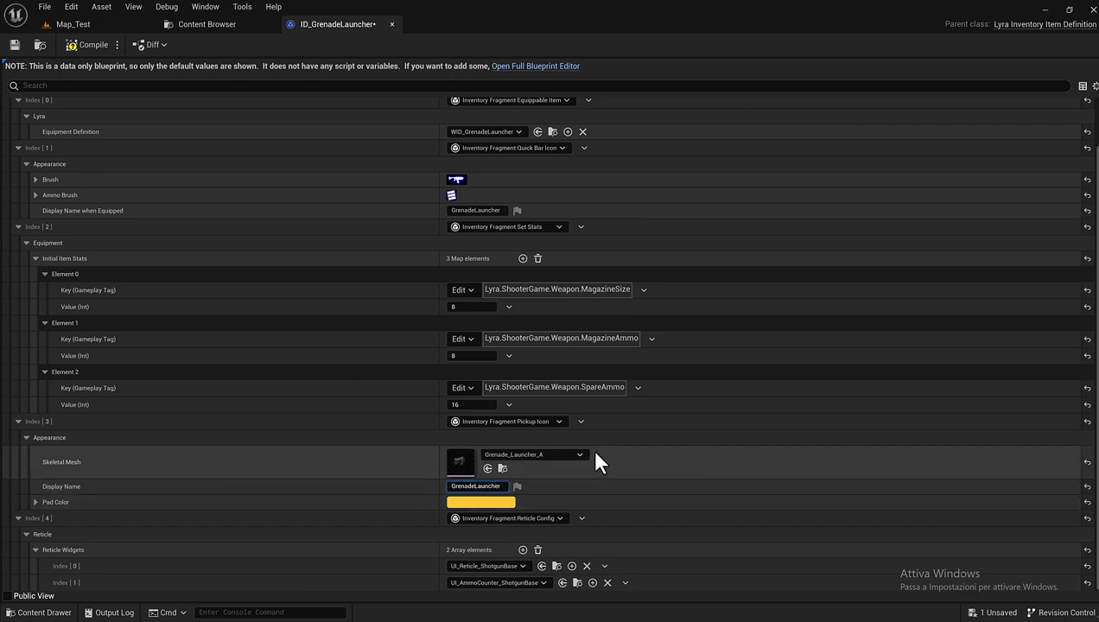
left_click(521, 567)
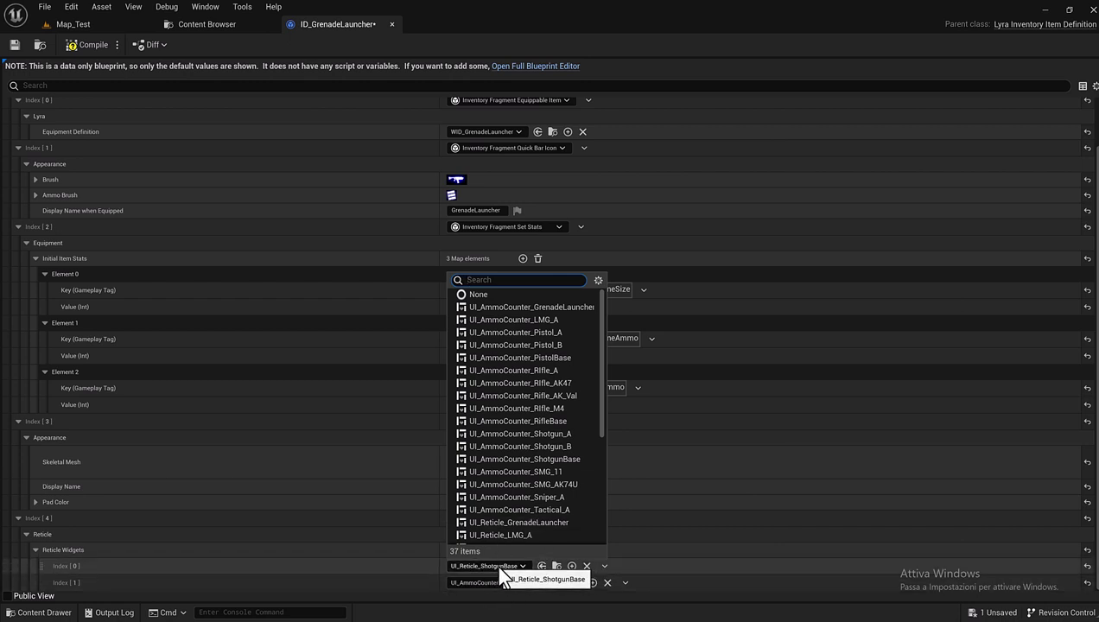
Leave the reticle widget unchanged and review ID_GrenadeLauncher's stats: magazine size 8, magazine ammo 8, spare ammo 16
key("Escape")
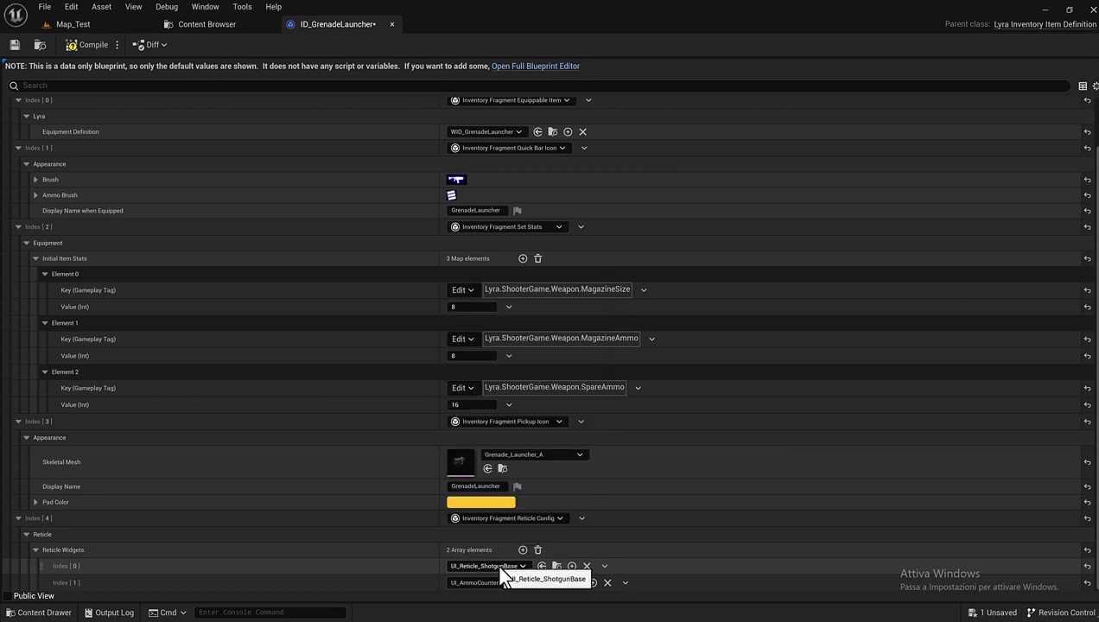
left_click(198, 24)
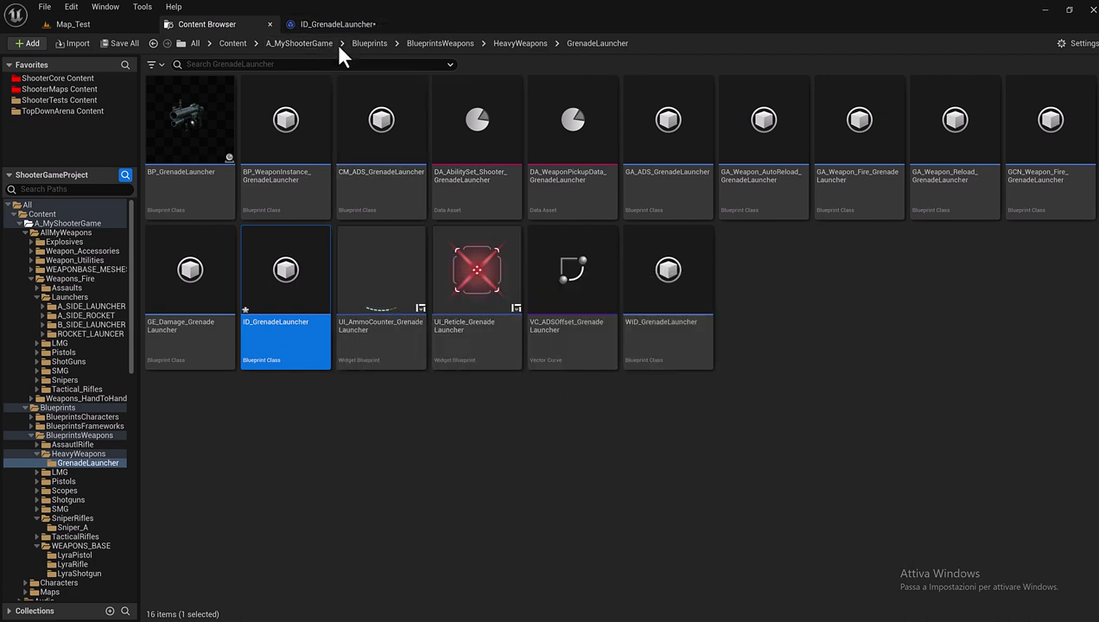
left_click(325, 23)
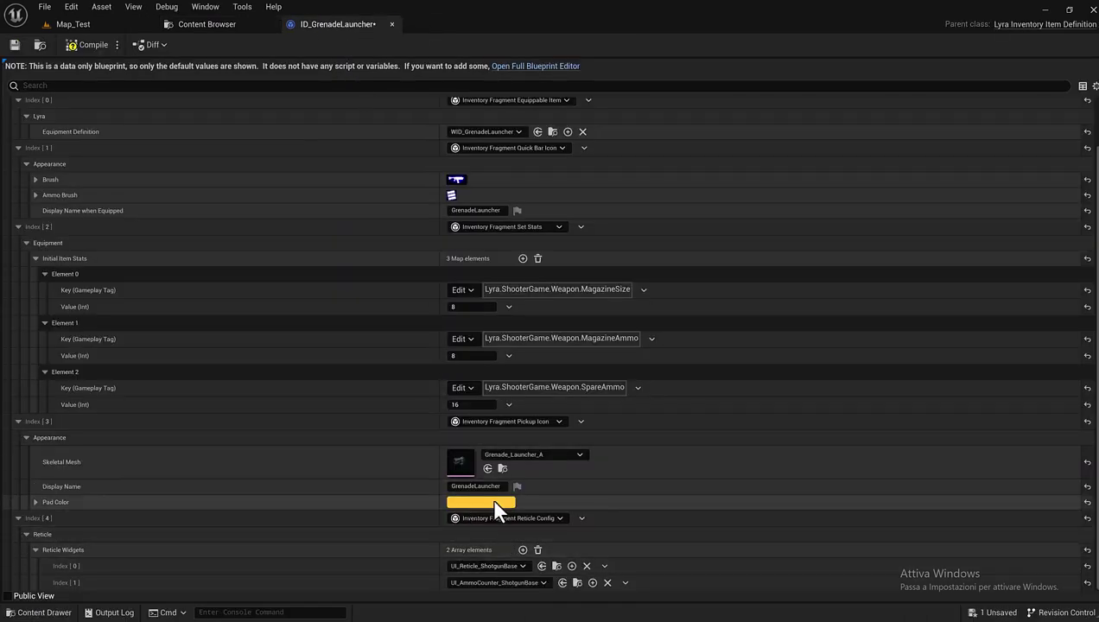
scroll(494, 441, "up", 1)
scroll(500, 428, "up", 1)
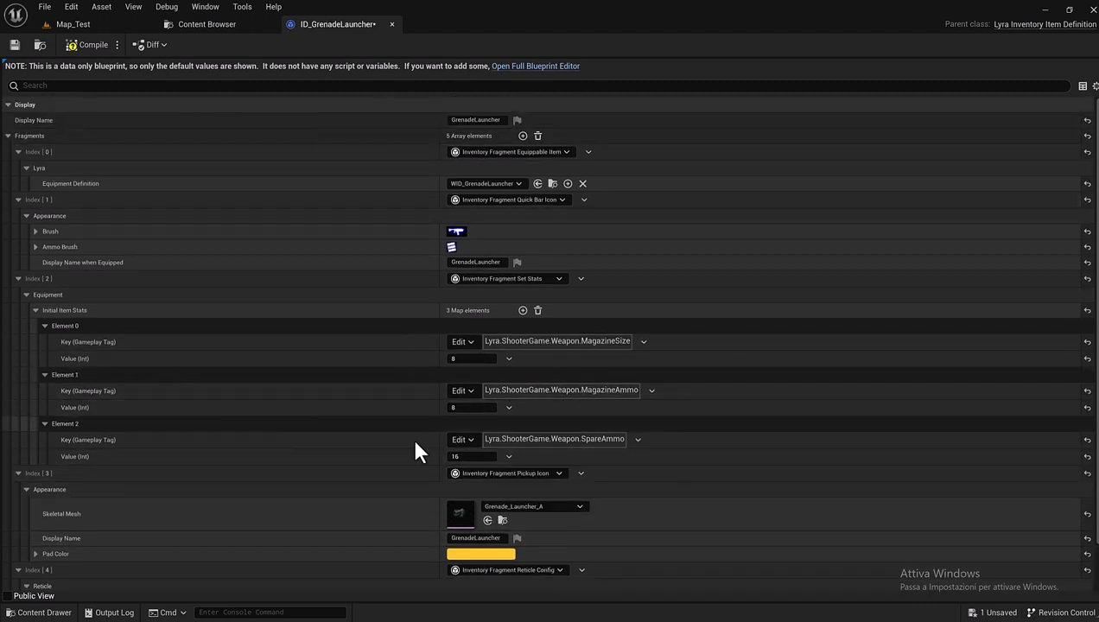
scroll(569, 424, "down", 1)
scroll(371, 389, "up", 1)
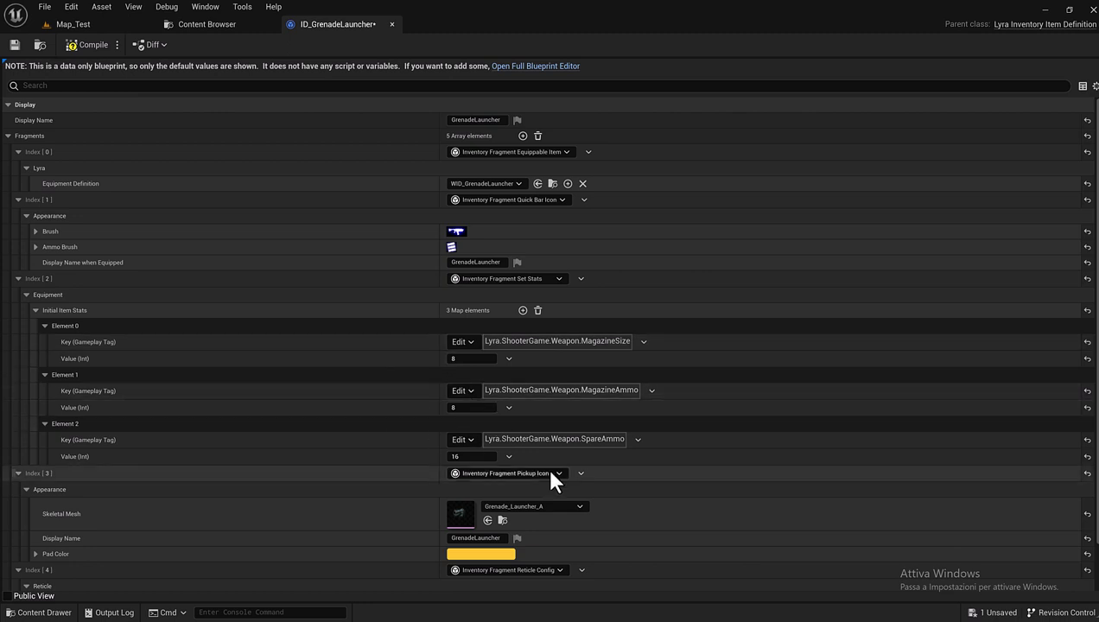
Set spare ammo to 12, magazine ammo and magazine size to 4, then compile and save
left_click(471, 456)
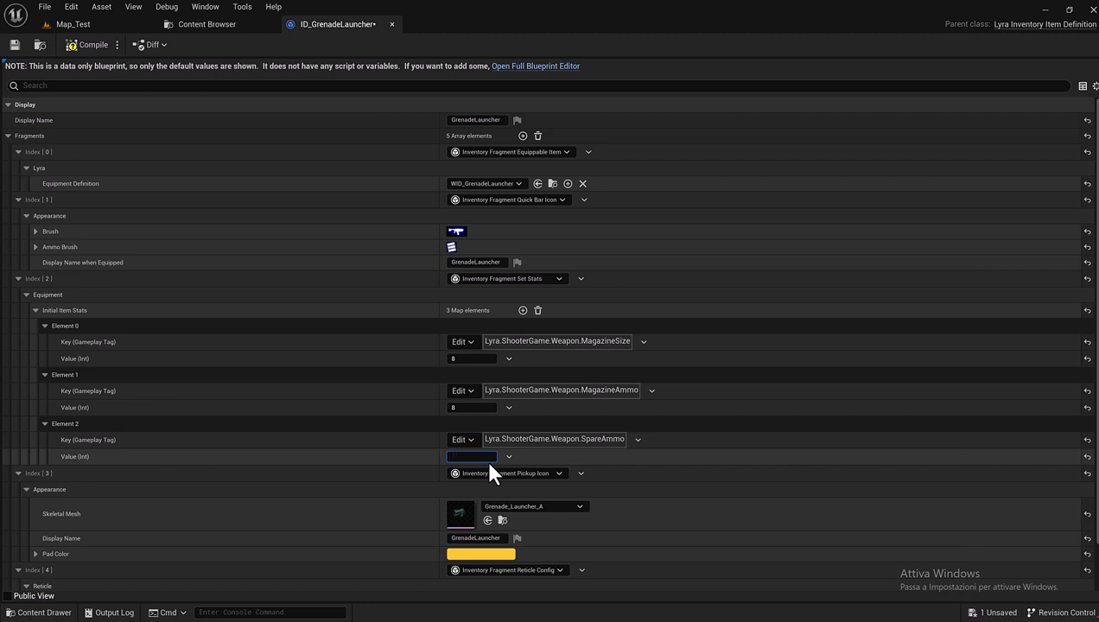
type("12")
left_click(464, 409)
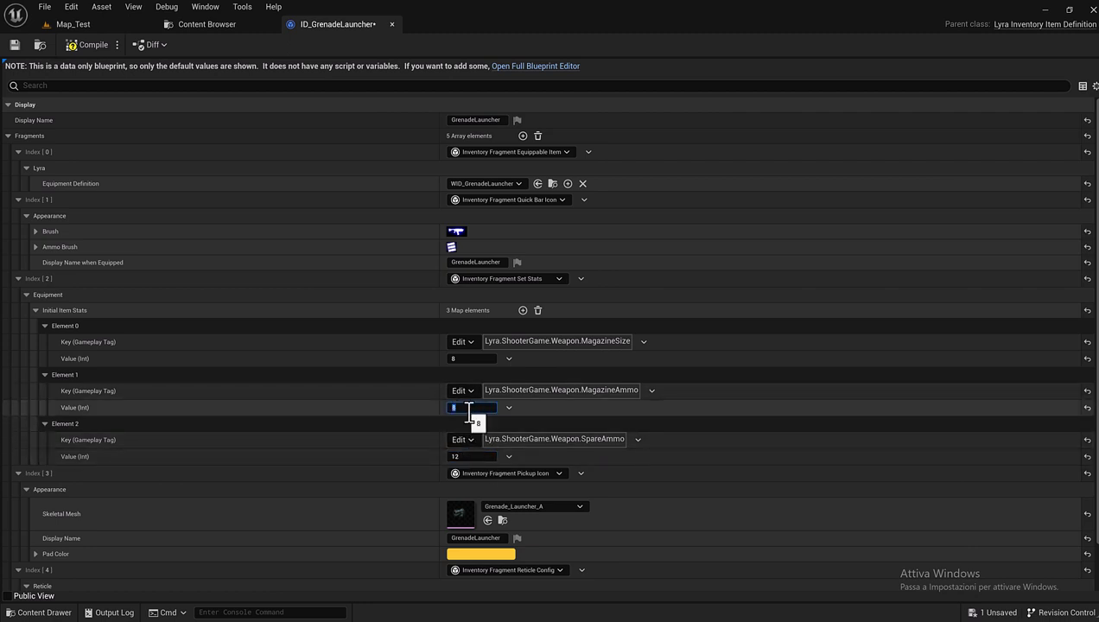
type("4")
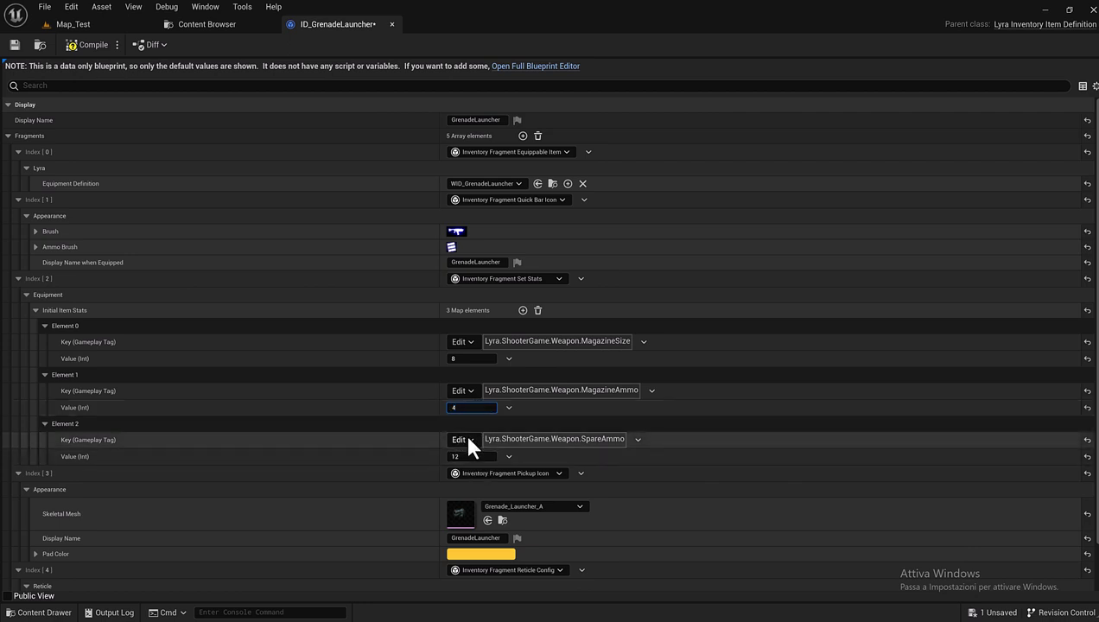
left_click(456, 359)
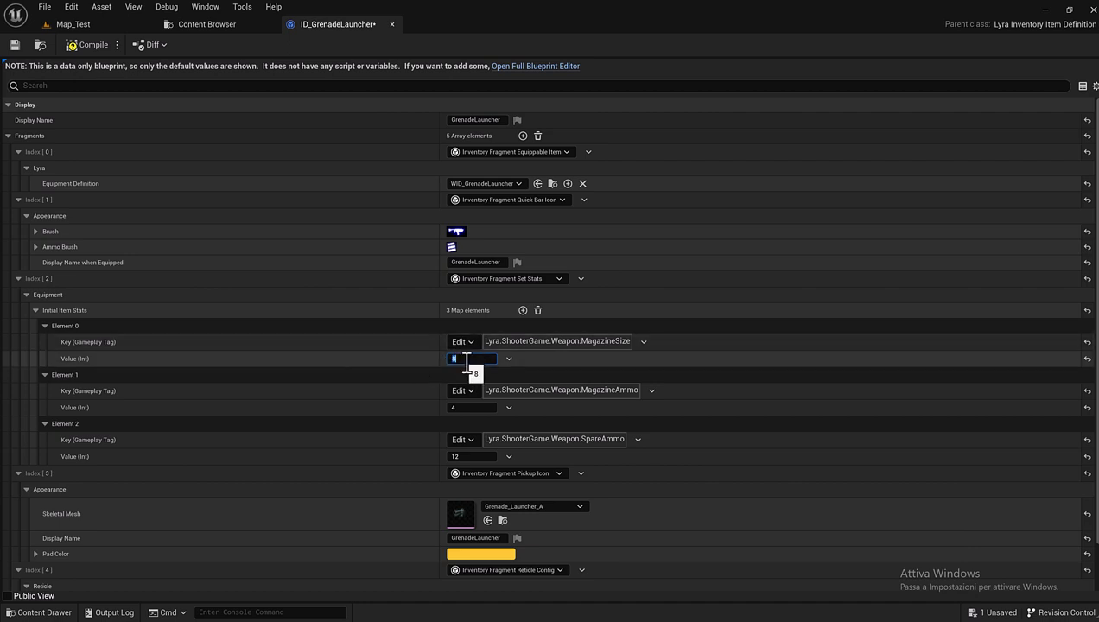
key("BackSpace")
type("4")
type("4")
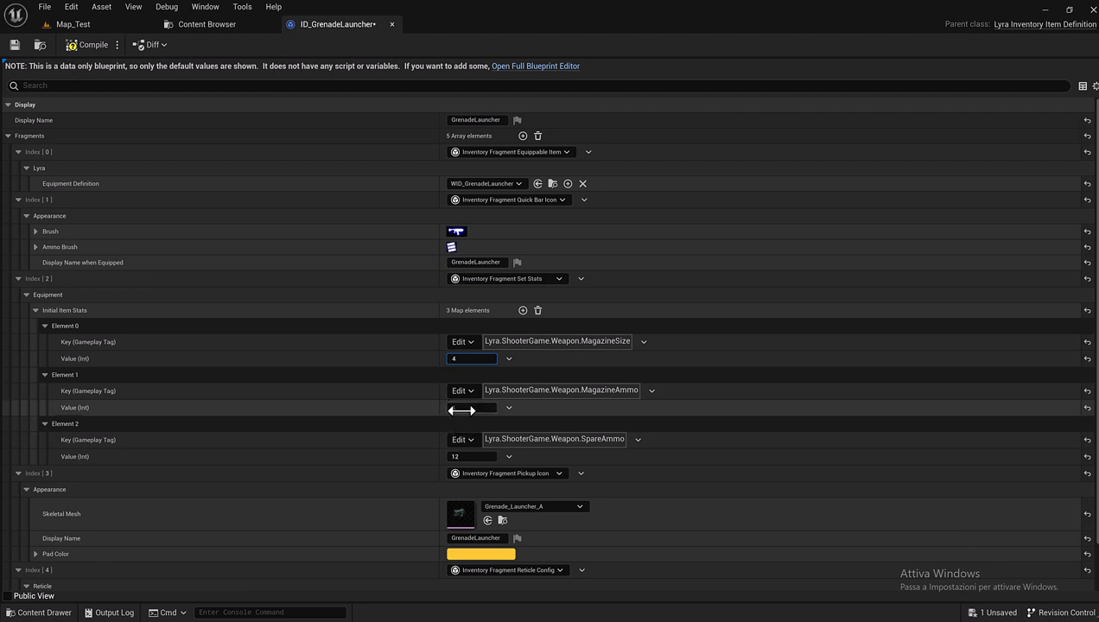
left_click(90, 45)
left_click(19, 50)
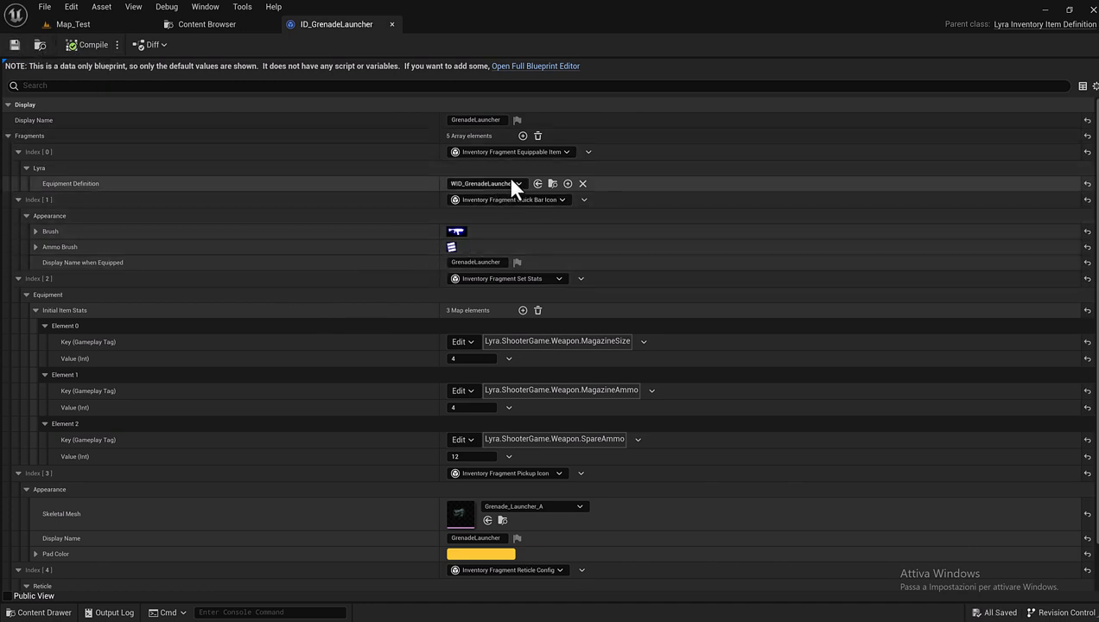
Open WID_GrenadeLauncher for editing and close the ID_GrenadeLauncher item definition
left_click(552, 185)
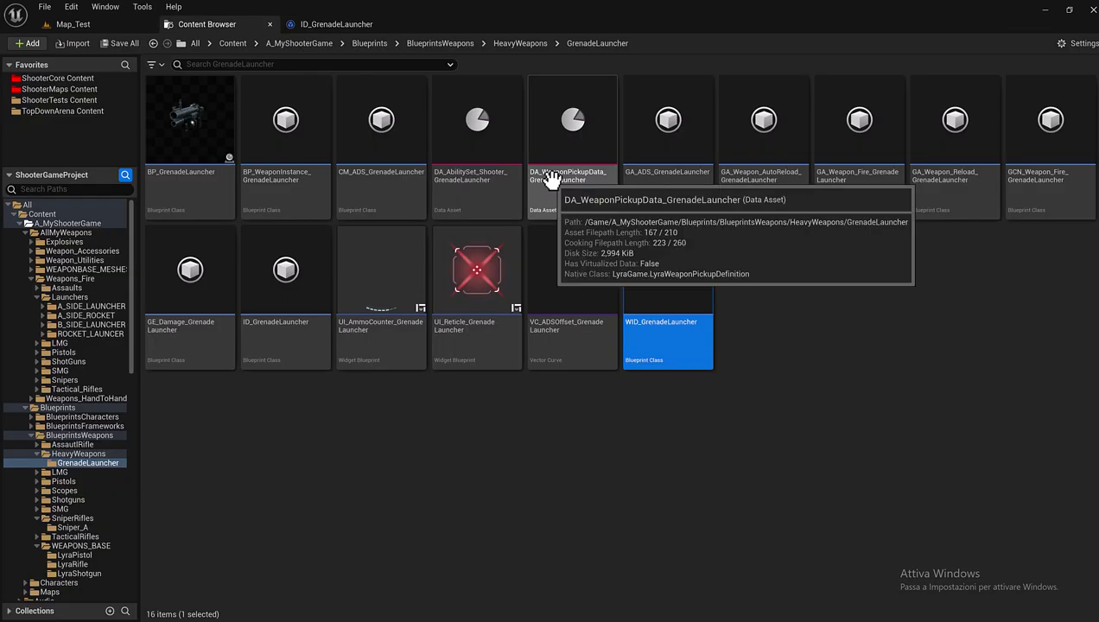
double_click(665, 291)
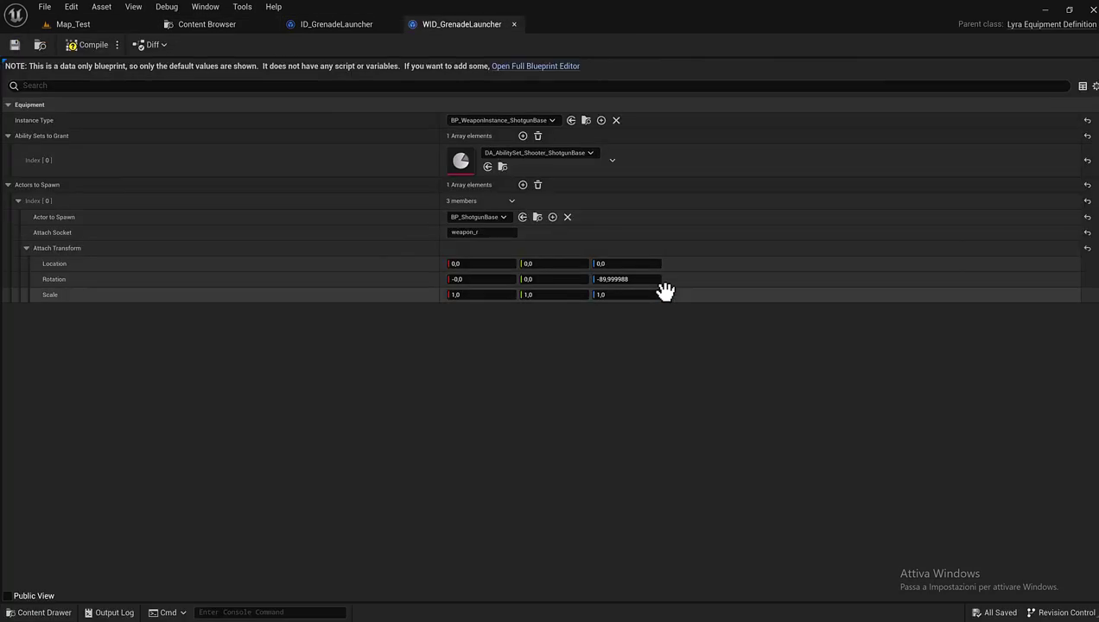
left_click(348, 26)
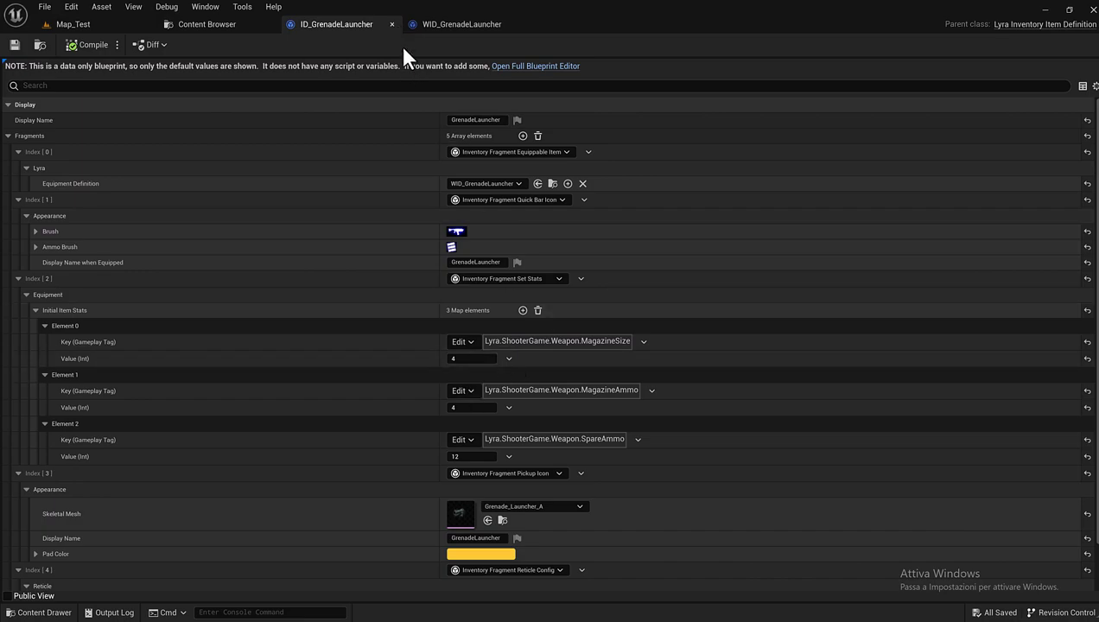
left_click(391, 24)
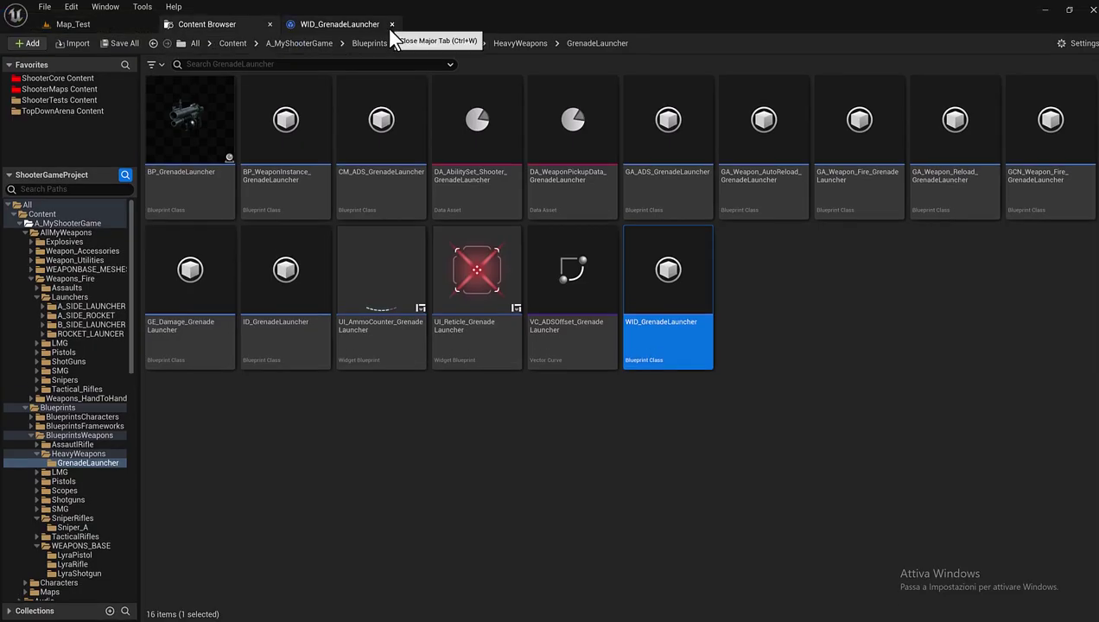
left_click(332, 24)
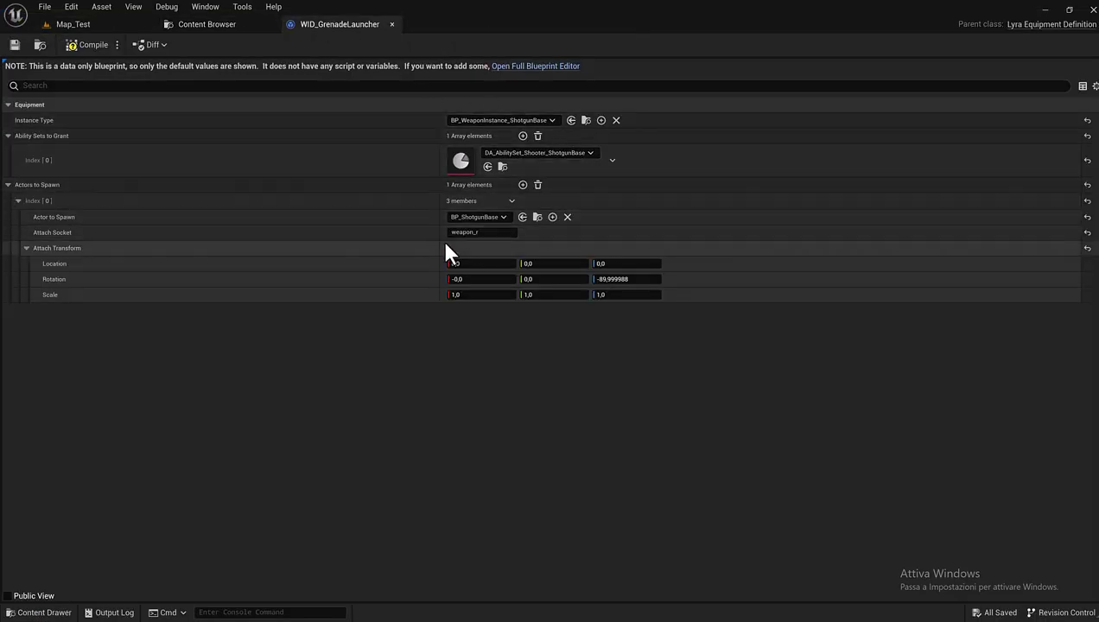
Set Actor to Spawn to BP_GrenadeLauncher and grant DA_AbilitySet_Shooter_GrenadeLauncher
left_click(482, 217)
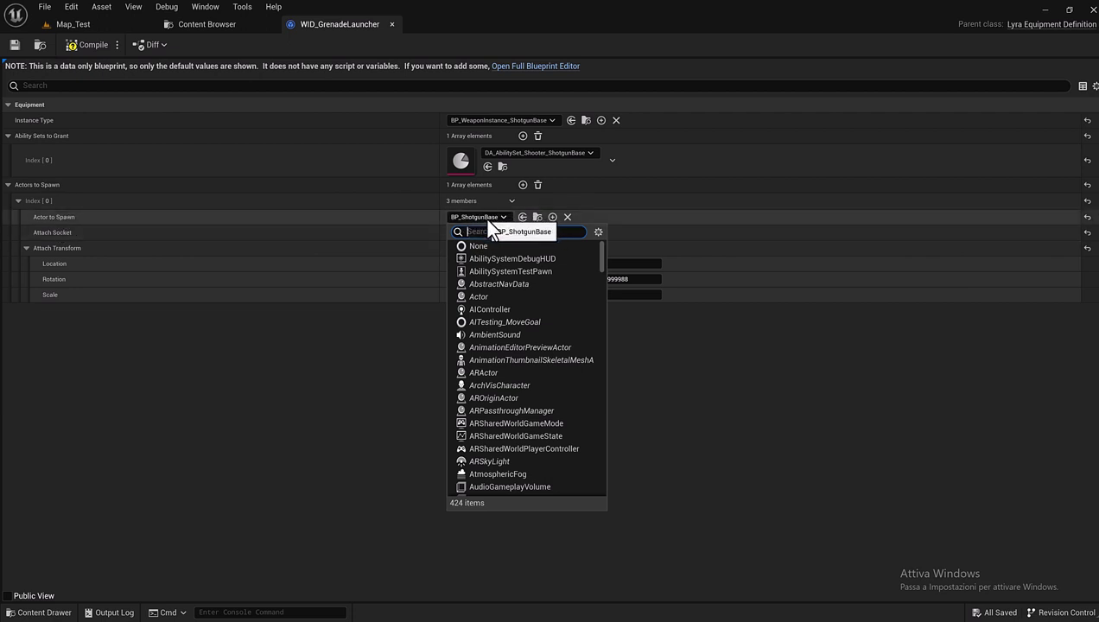
type("GrenadeLauncher")
left_click(508, 258)
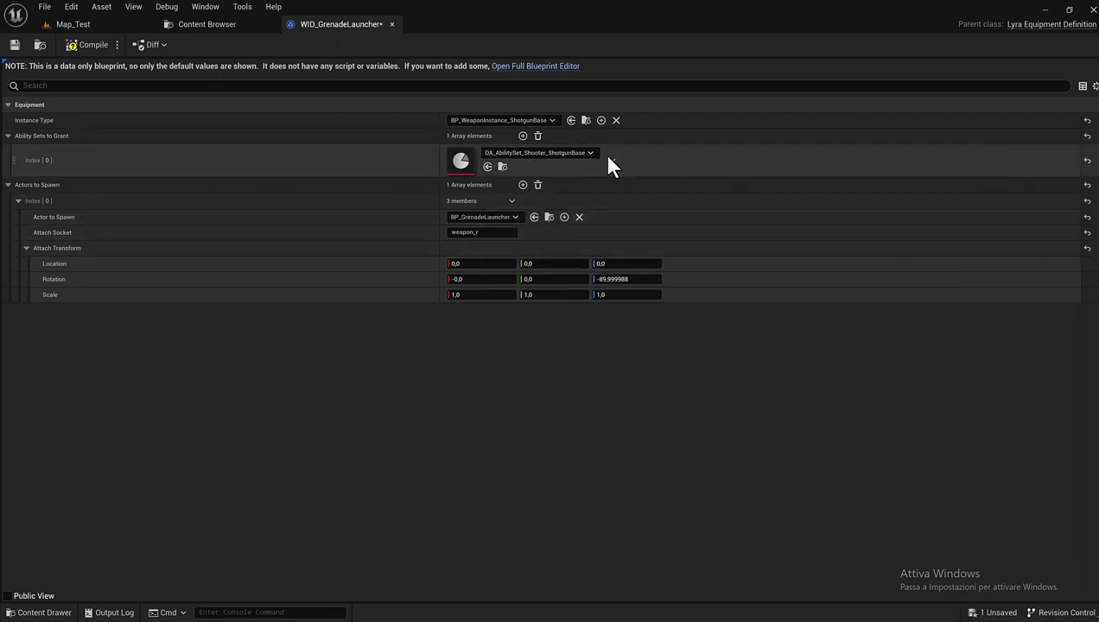
left_click(572, 153)
type("GrenadeLauncher")
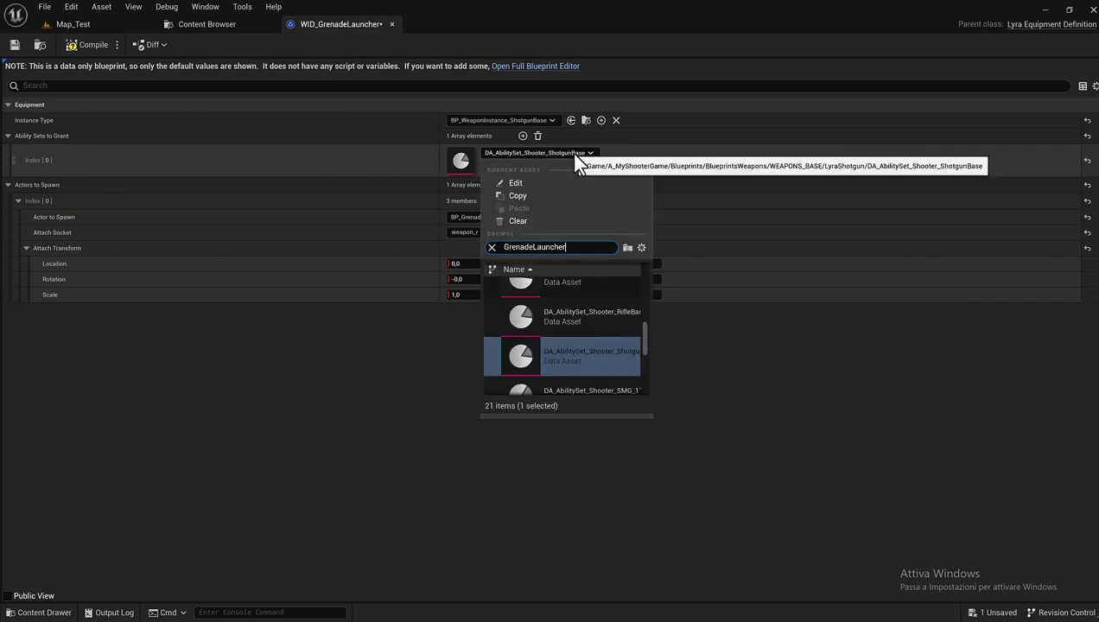
left_click(562, 281)
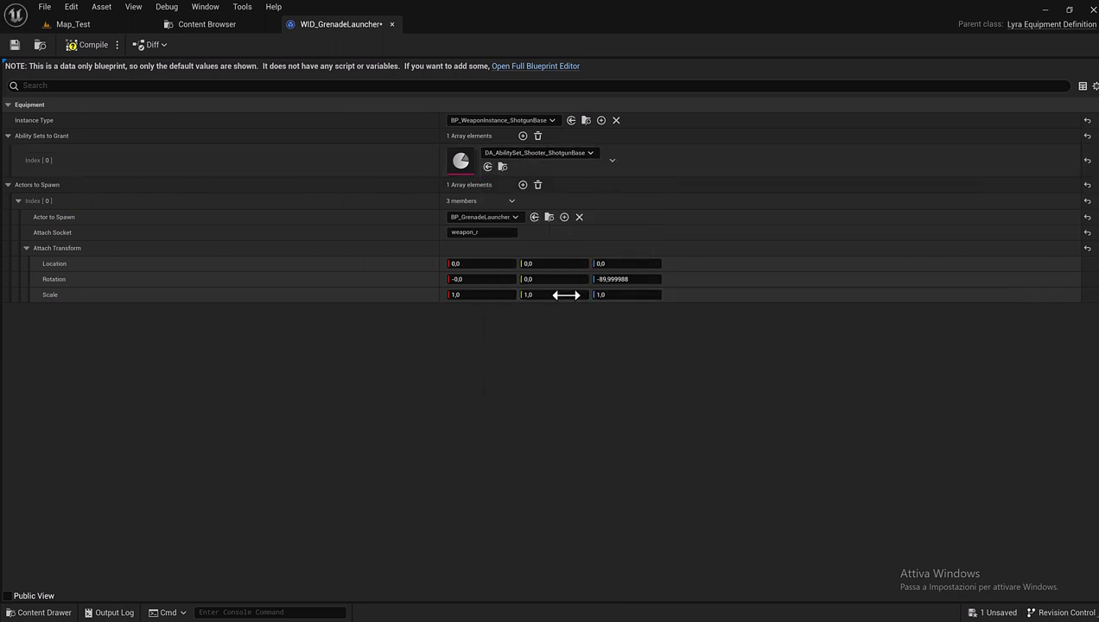
Set Instance Type to BP_WeaponInstance_GrenadeLauncher and locate that asset
left_click(548, 122)
type("GrenadeLauncher")
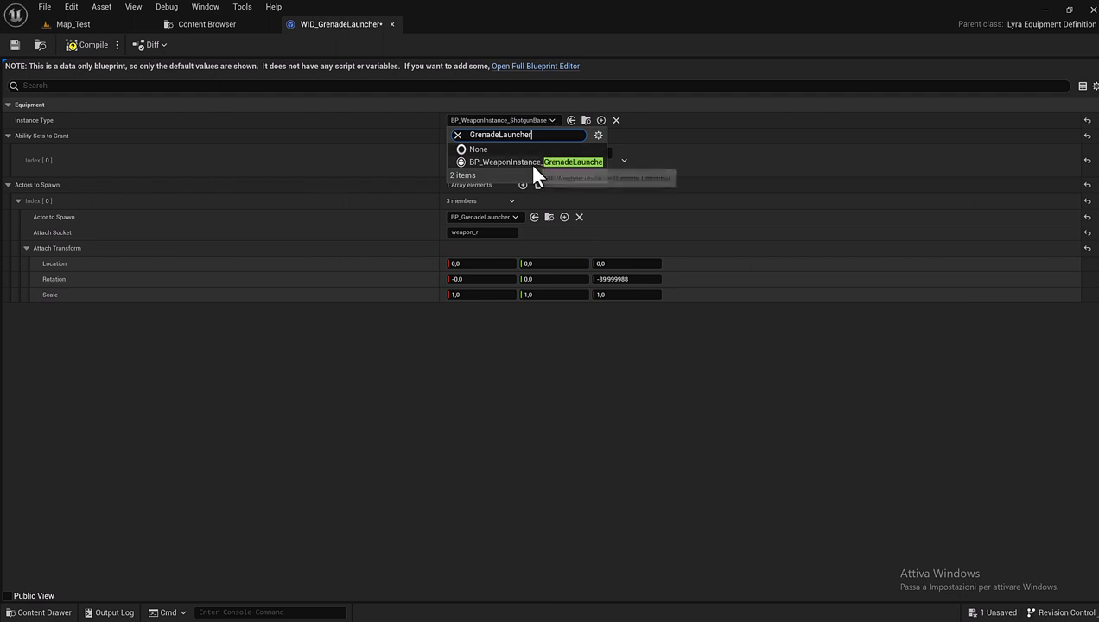
left_click(529, 162)
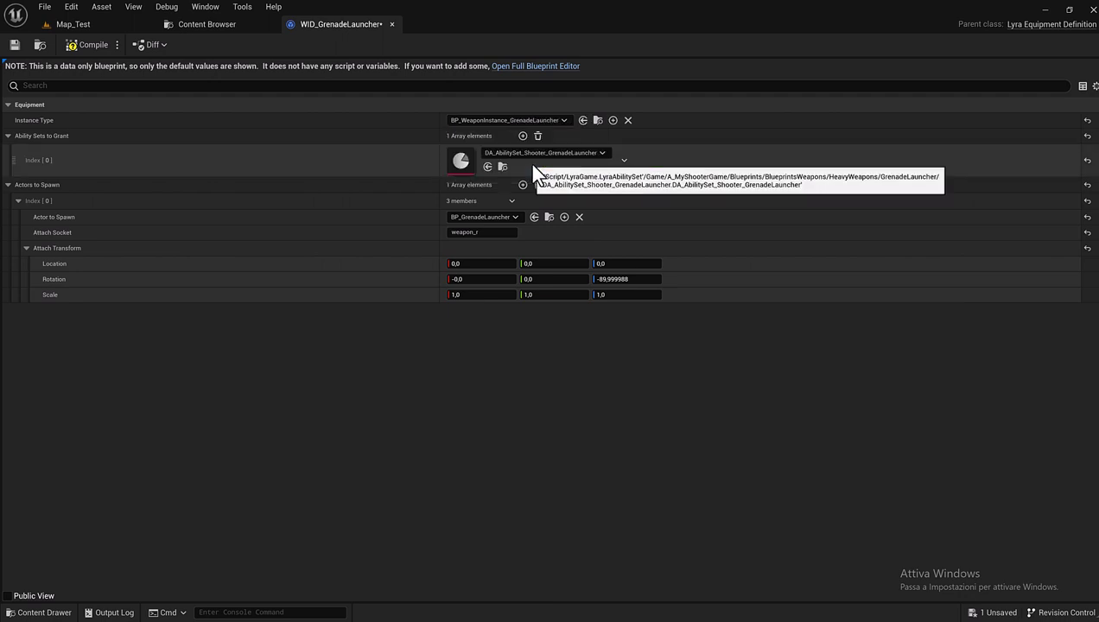
left_click(598, 120)
Open BP_WeaponInstance_GrenadeLauncher and DA_AbilitySet_Shooter_GrenadeLauncher for editing
double_click(302, 167)
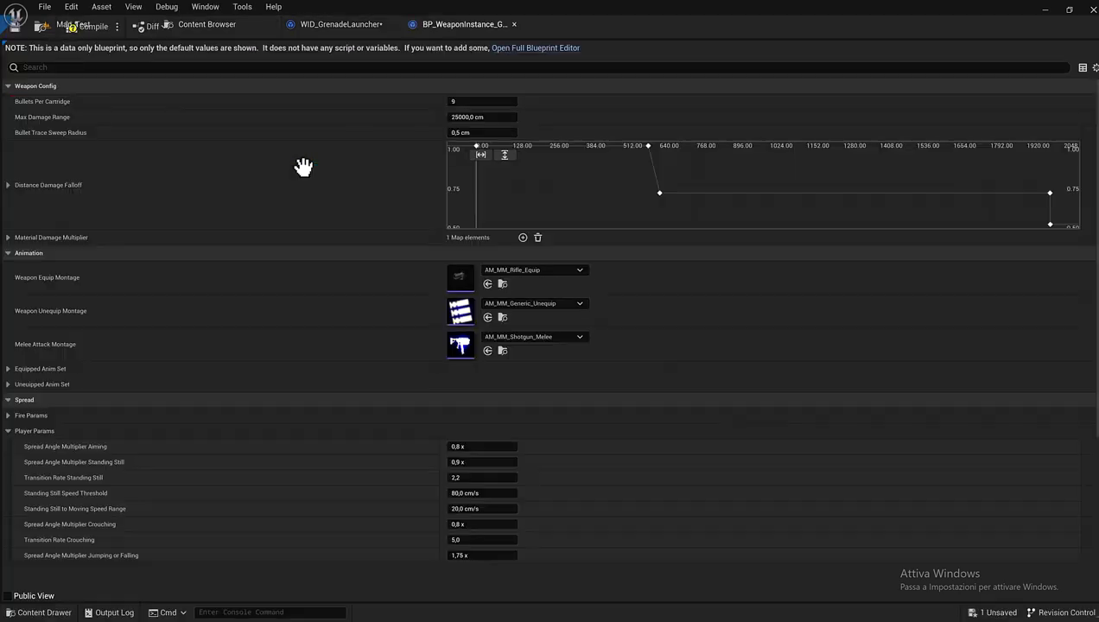
left_click(341, 26)
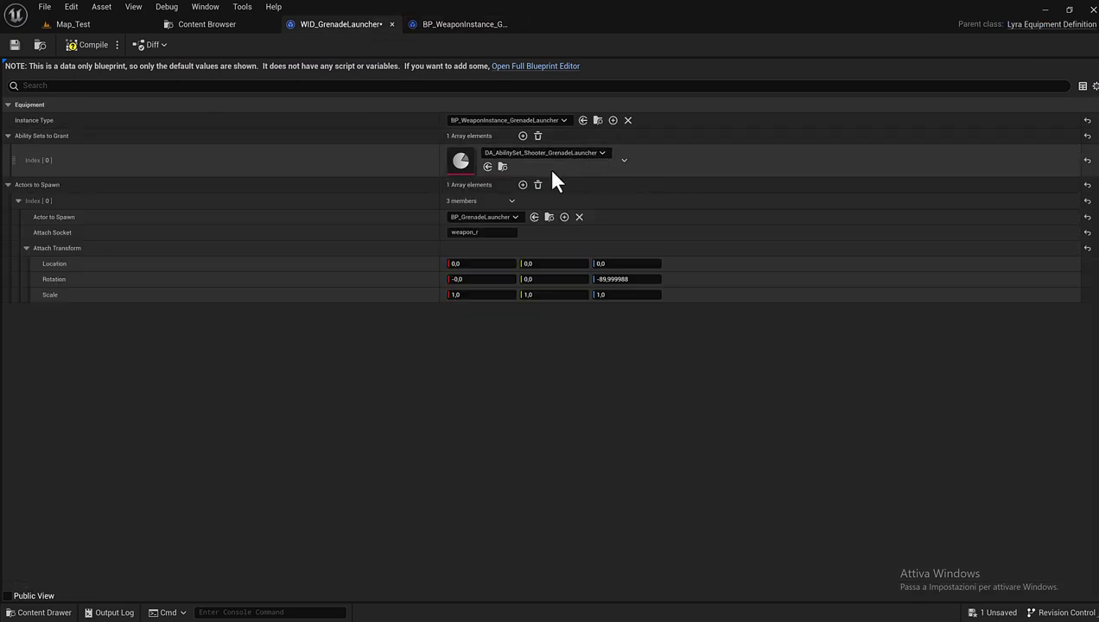
left_click(503, 167)
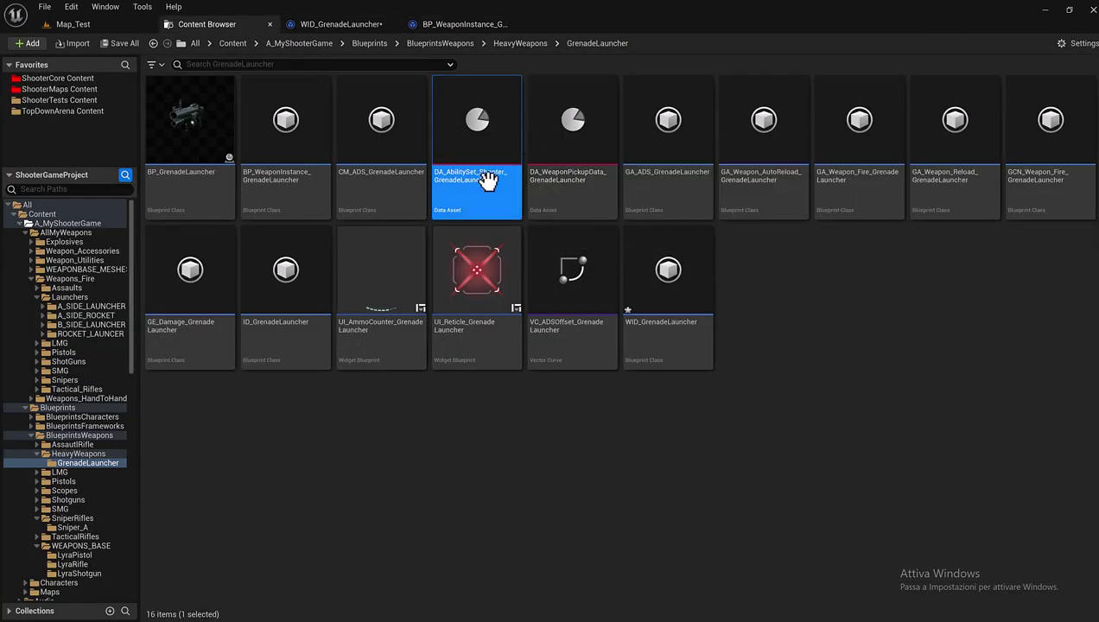
double_click(489, 177)
left_click(342, 25)
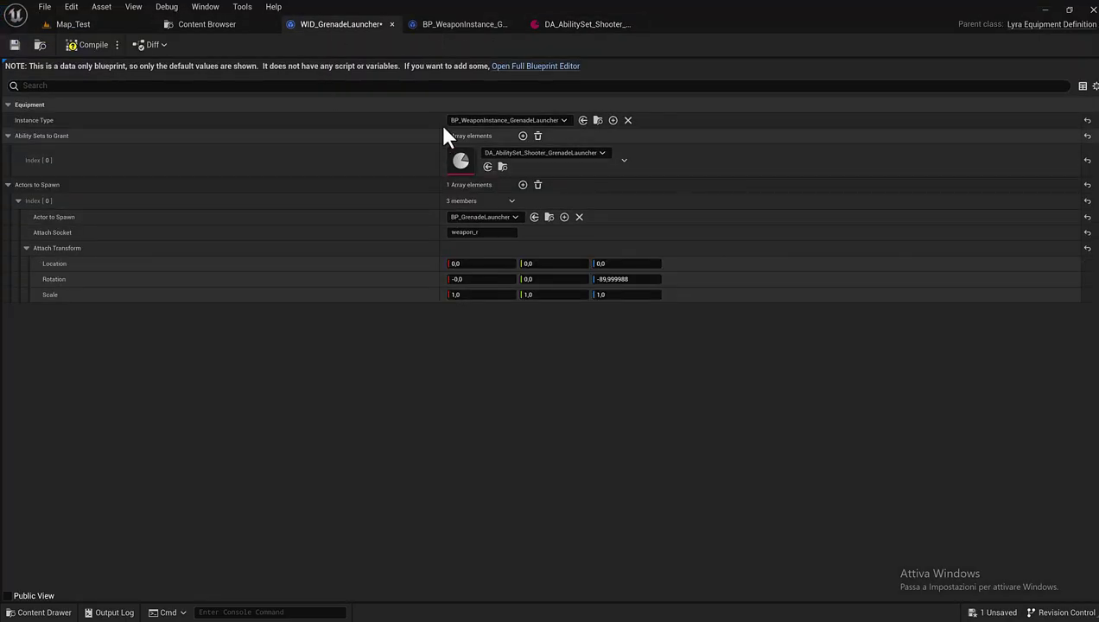
Compile, save and close WID_GrenadeLauncher
left_click(80, 44)
left_click(14, 44)
left_click(391, 25)
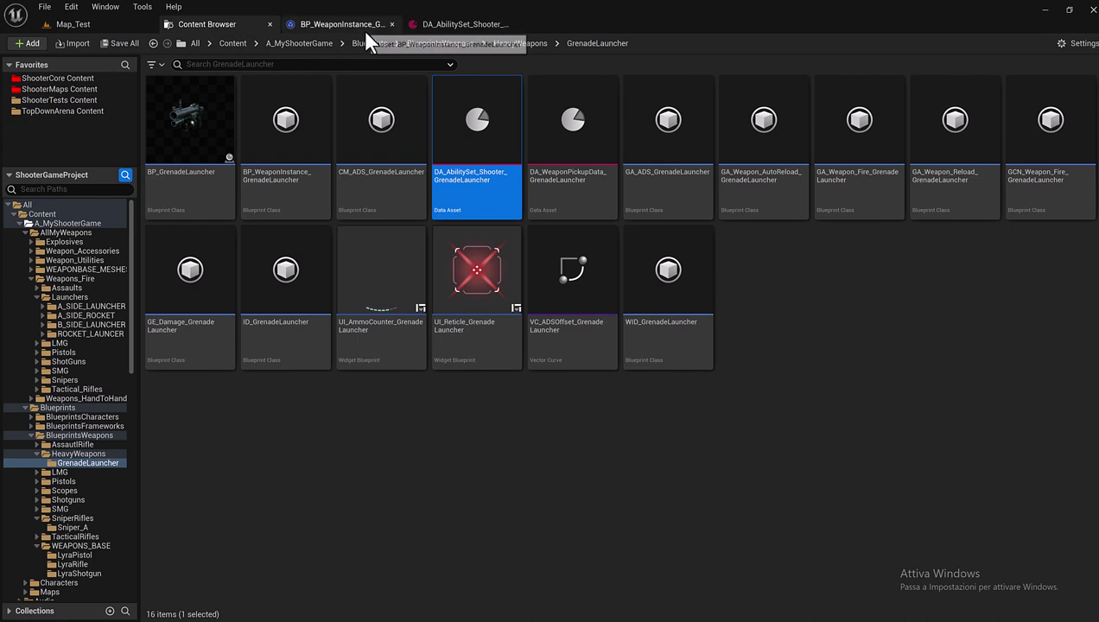
Review the ability set's granted abilities and the weapon instance settings
left_click(432, 24)
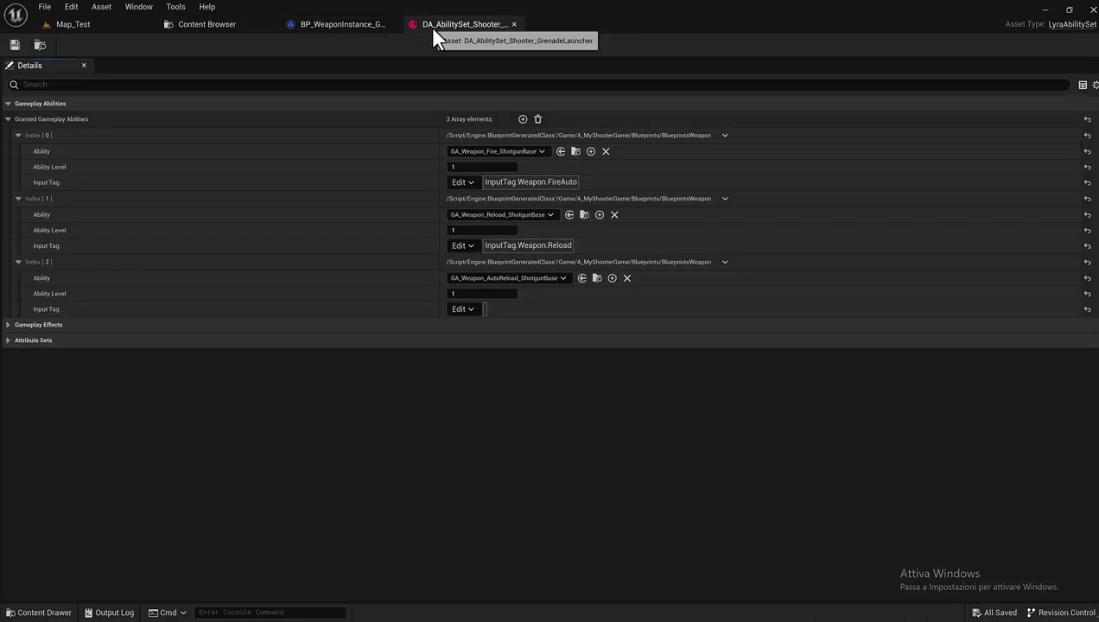
left_click(346, 28)
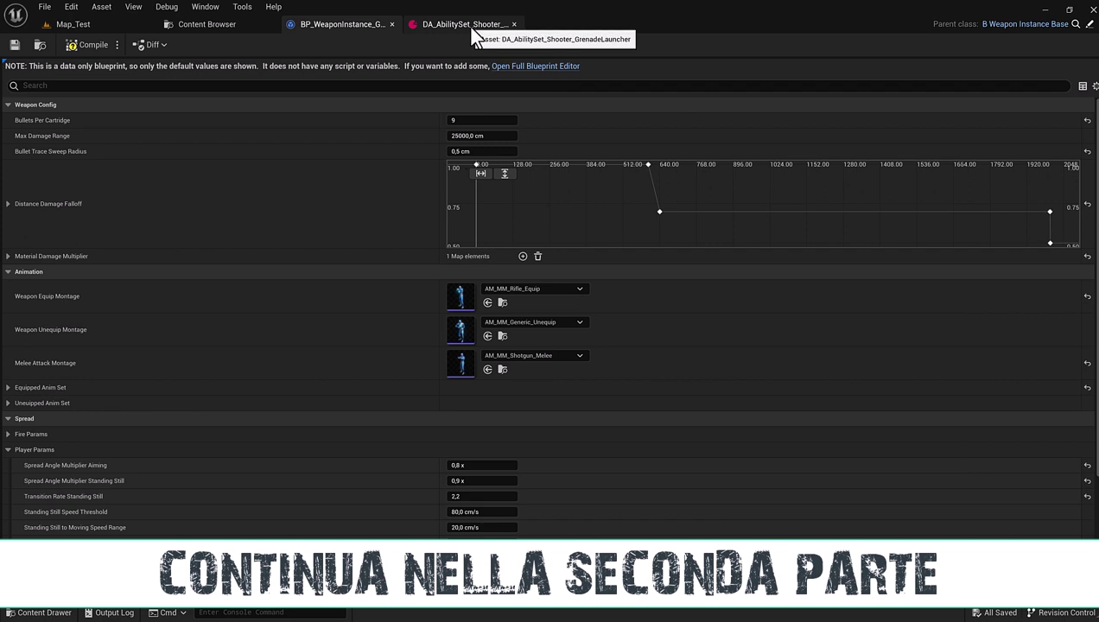
left_click(473, 32)
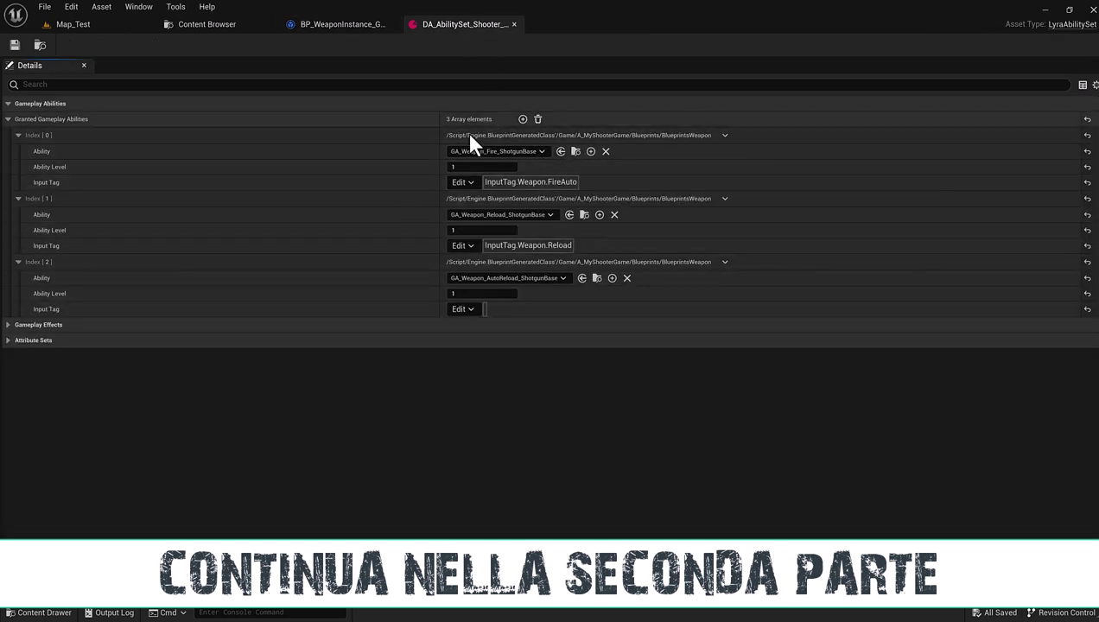
left_click(337, 26)
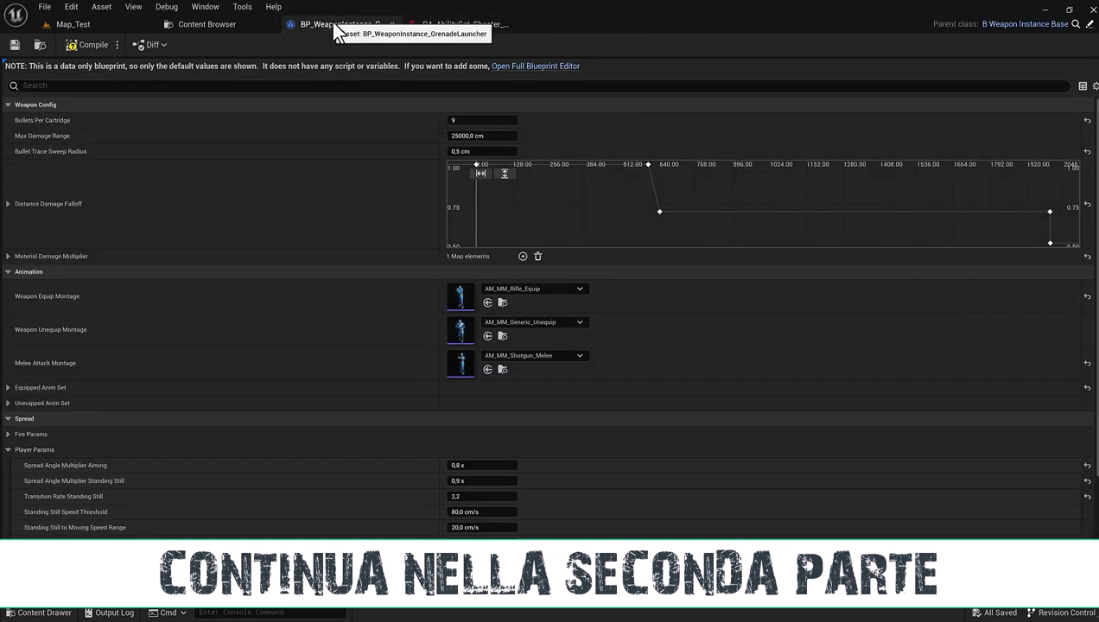